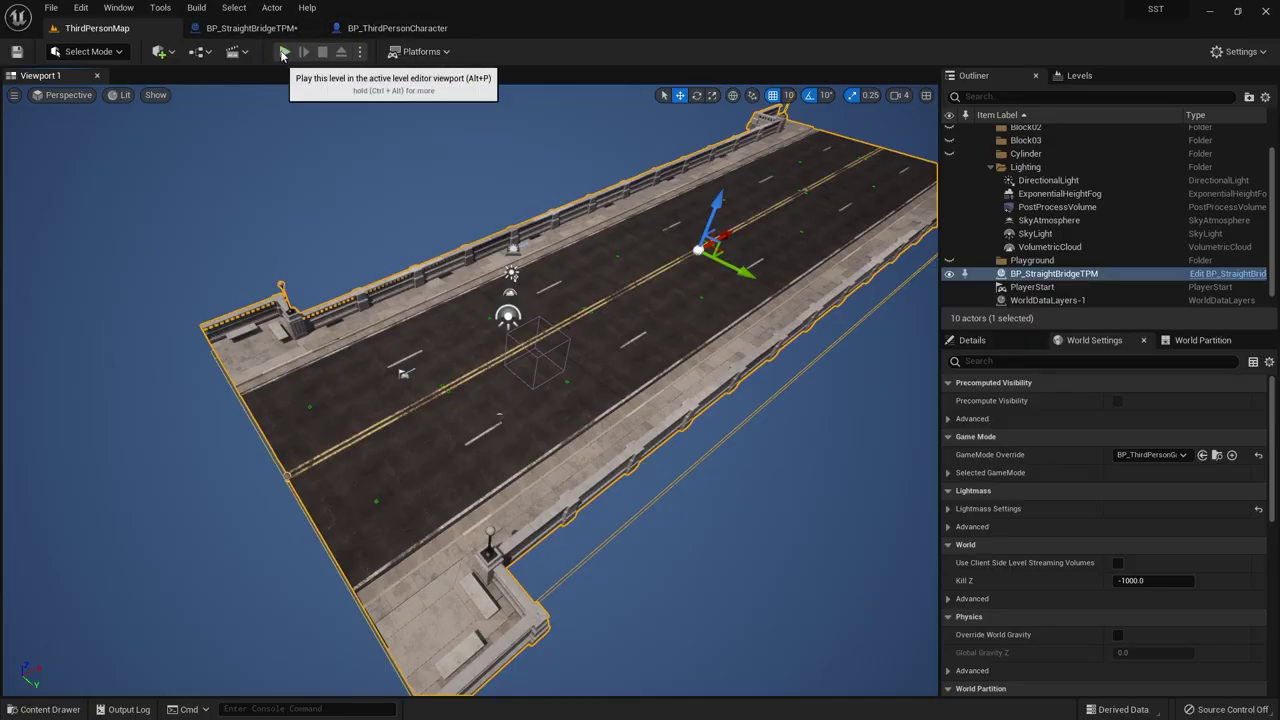
# - Play-test the level on the single straight bridge piece, then orbit to view the whole bridge
pyautogui.click(285, 51)
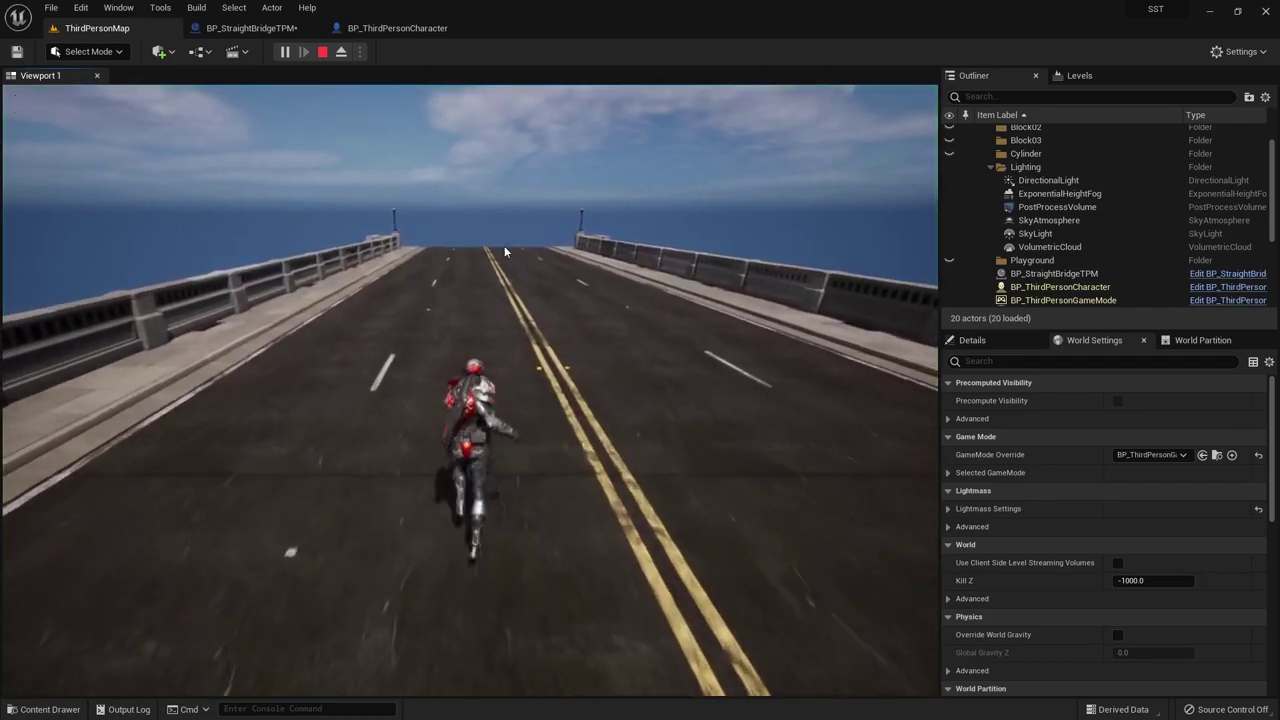
pyautogui.press('Escape')
pyautogui.moveTo(510, 376)
pyautogui.mouseDown(button='right')
pyautogui.moveTo(560, 300)
pyautogui.moveTo(745, 190)
pyautogui.mouseUp(button='right')
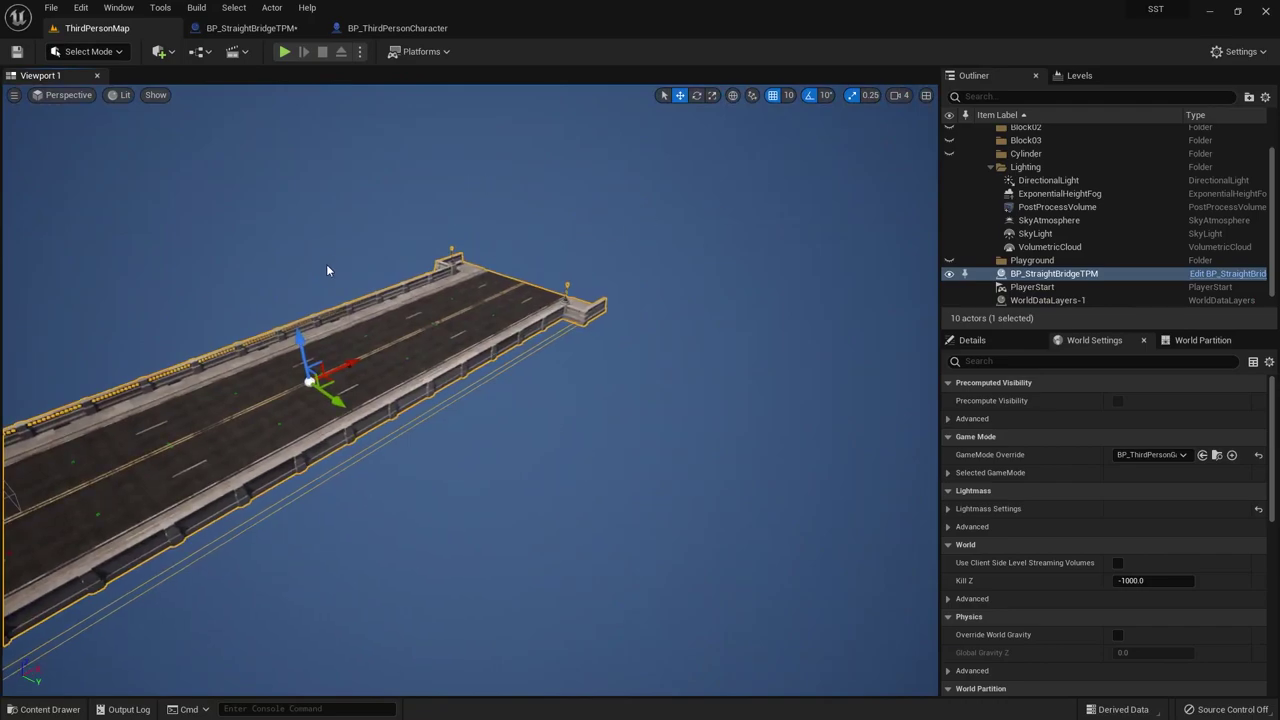
# - Locate BP_ThirdPersonGameMode via ThirdPerson > Blueprints and the GameMode Override, and open it
pyautogui.hotkey('ctrl', 'space')
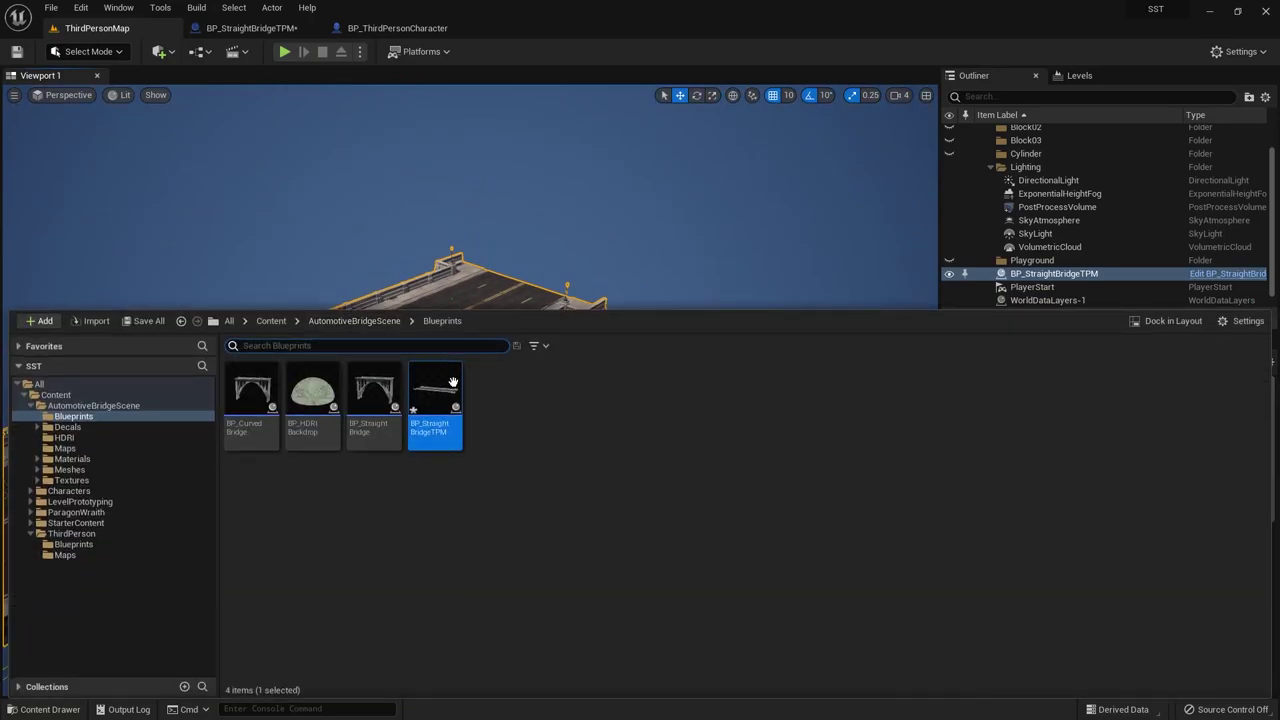
pyautogui.click(64, 535)
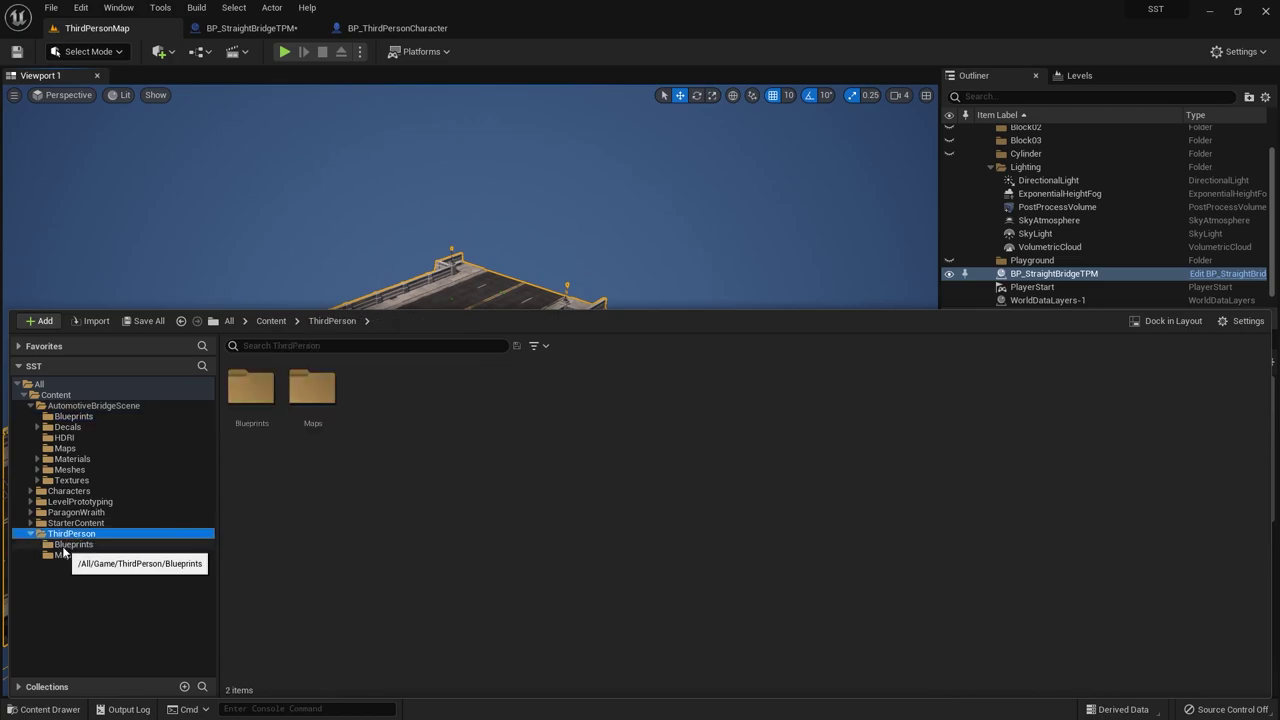
pyautogui.click(66, 546)
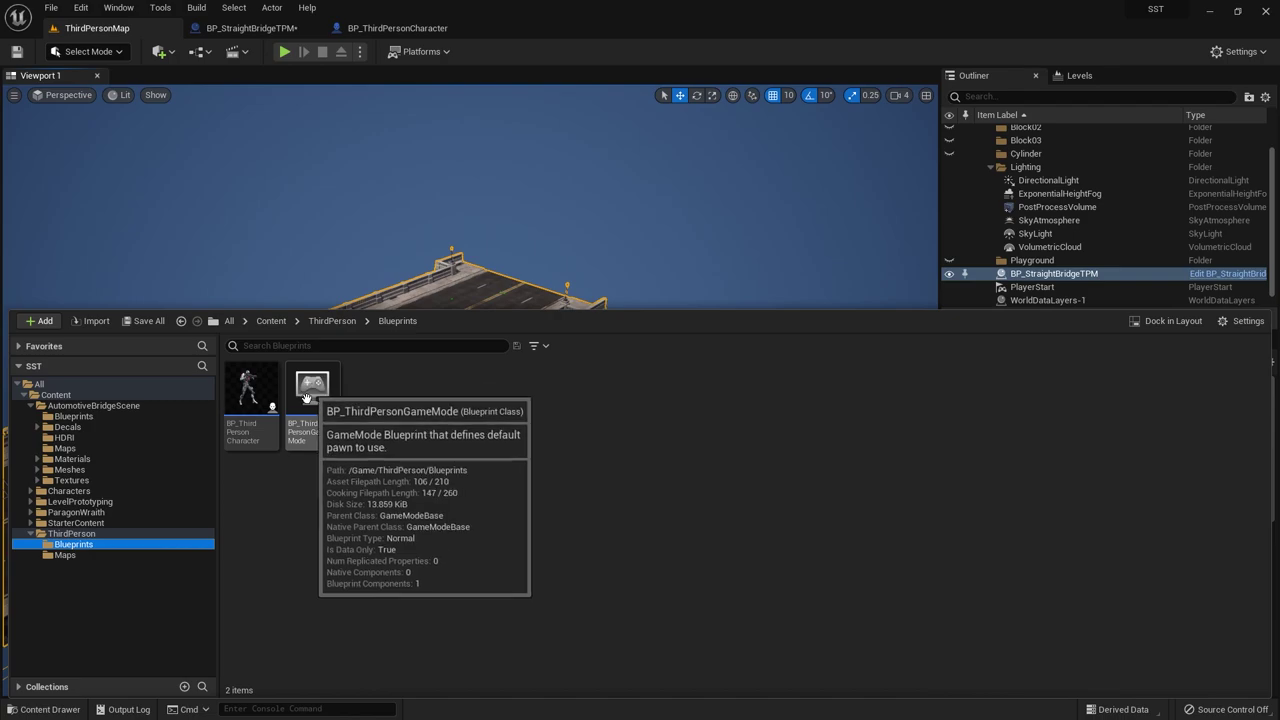
pyautogui.hotkey('ctrl', 'space')
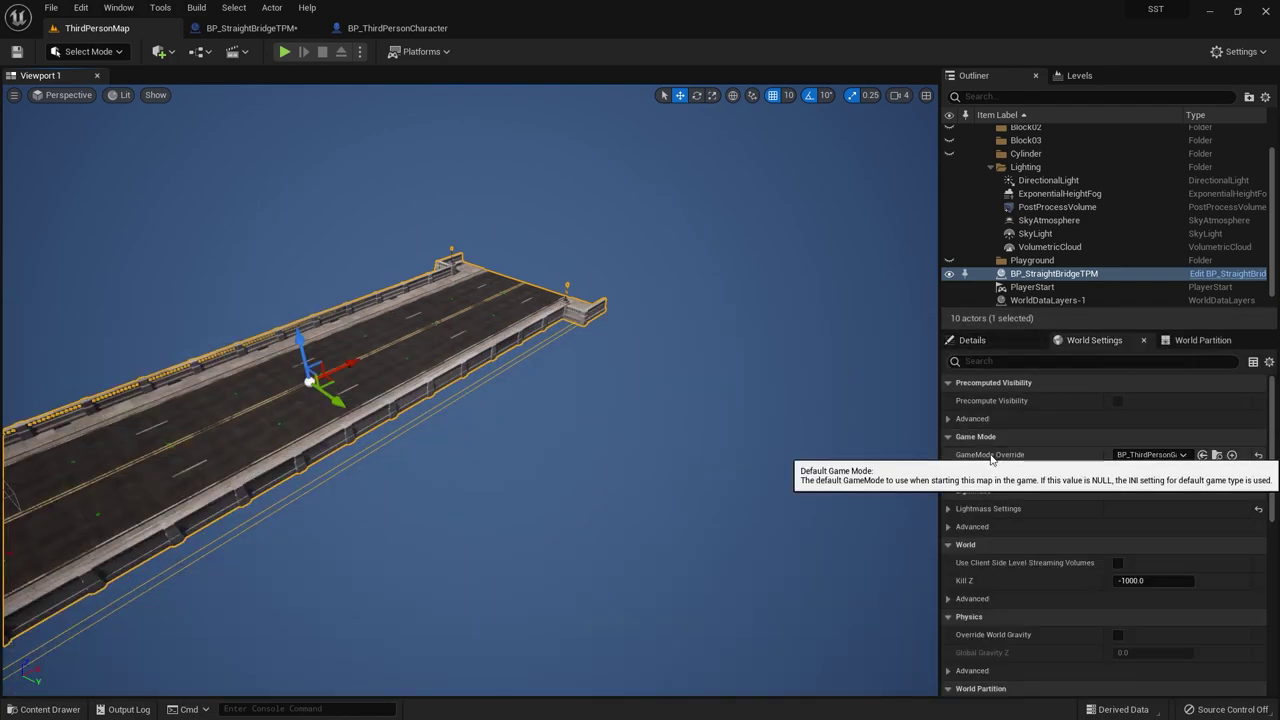
pyautogui.click(1217, 455)
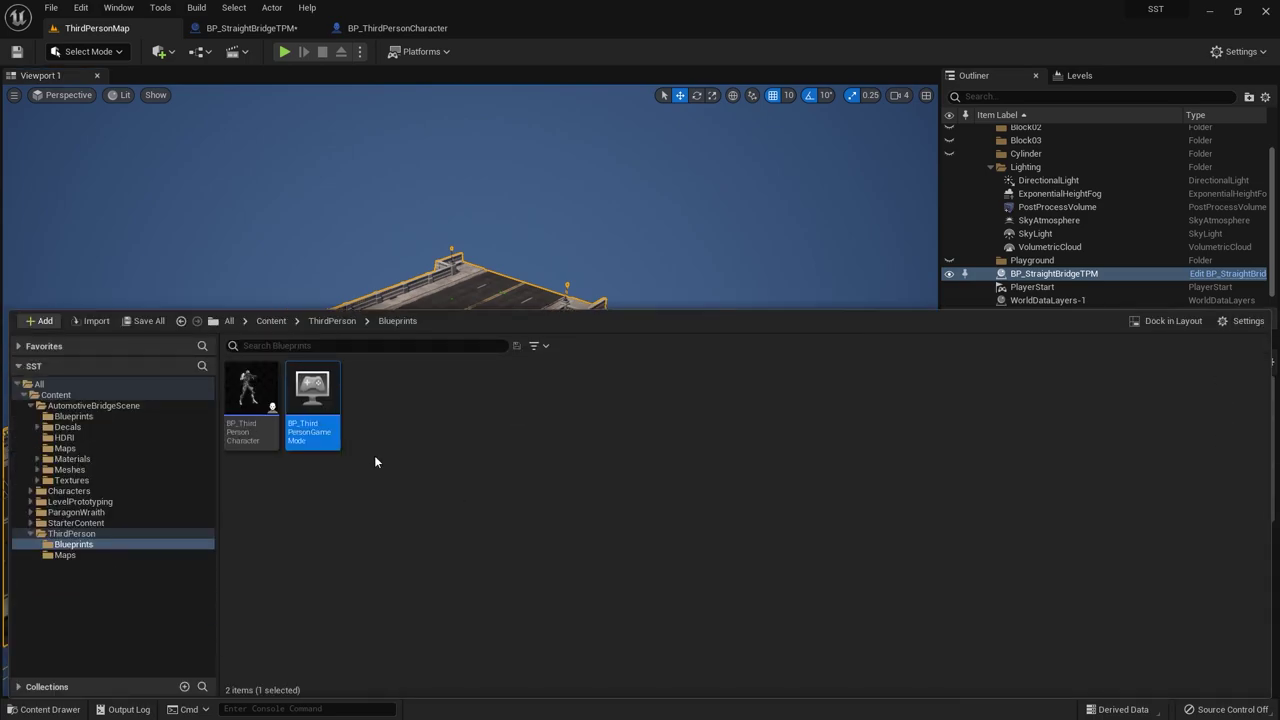
pyautogui.doubleClick(312, 390)
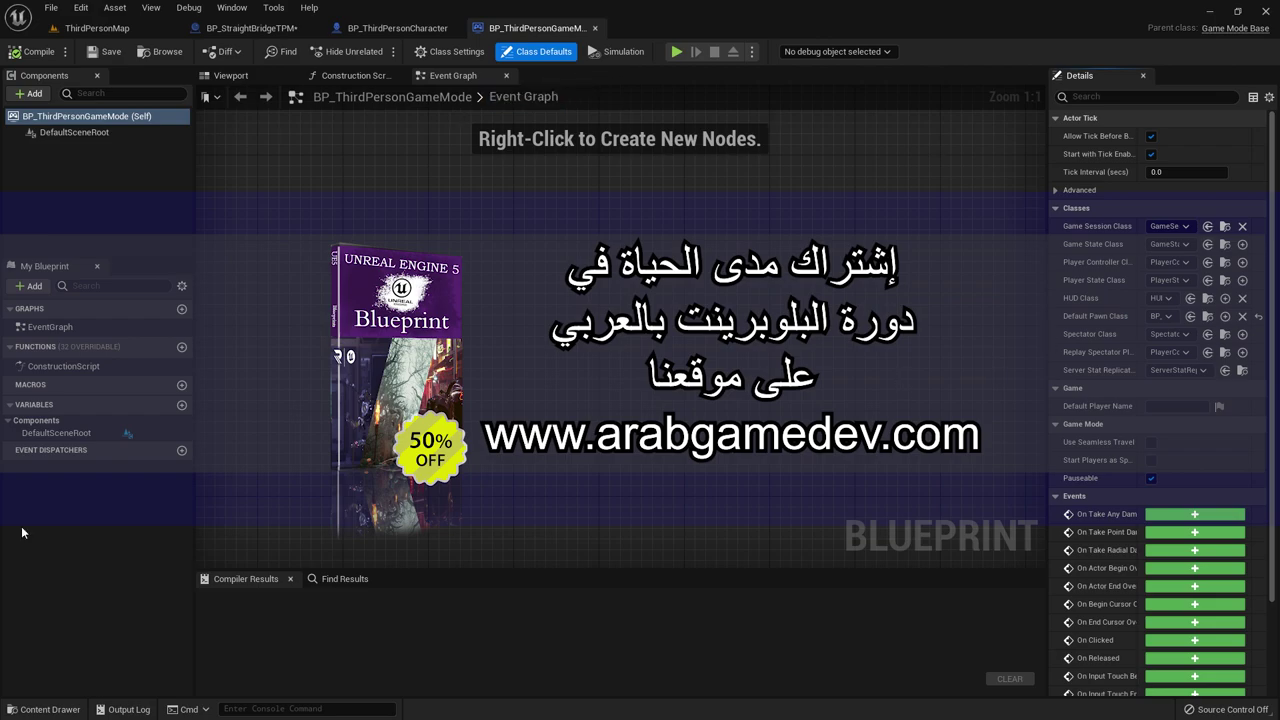
# - Look over the blueprint's viewport and the ThirdPersonMap level, ending back in the Event Graph
pyautogui.click(231, 75)
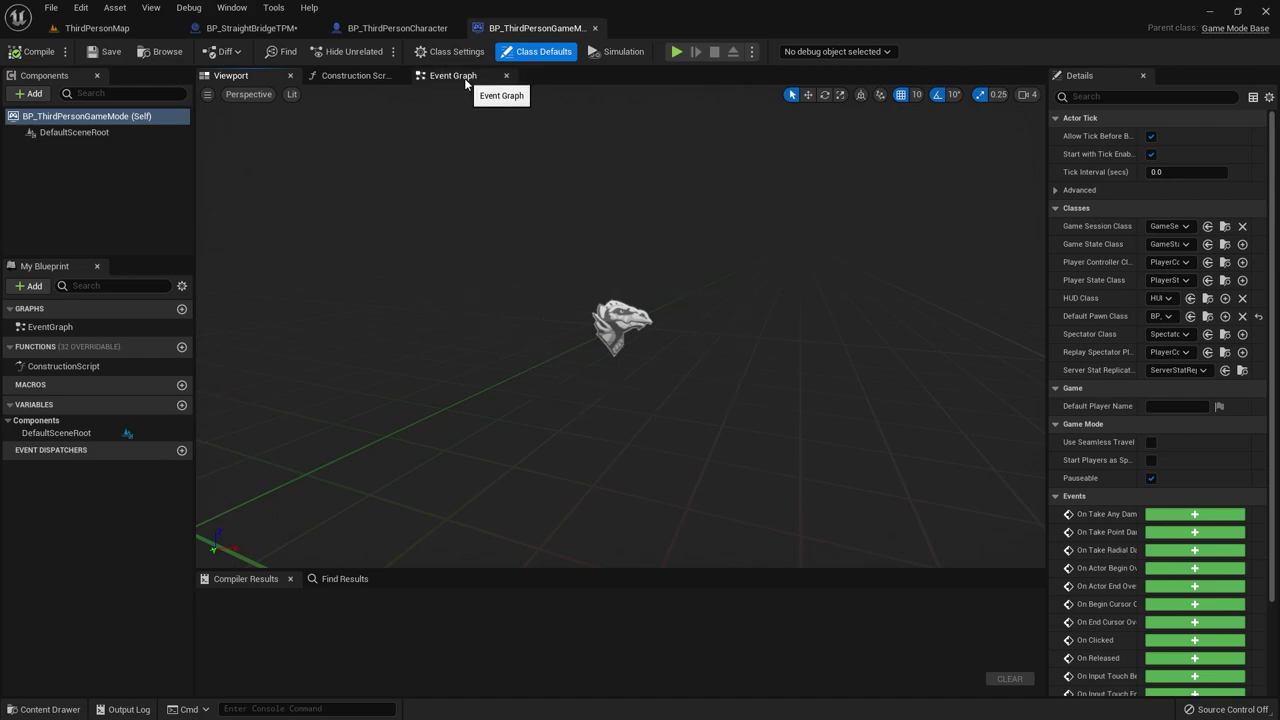
pyautogui.click(459, 78)
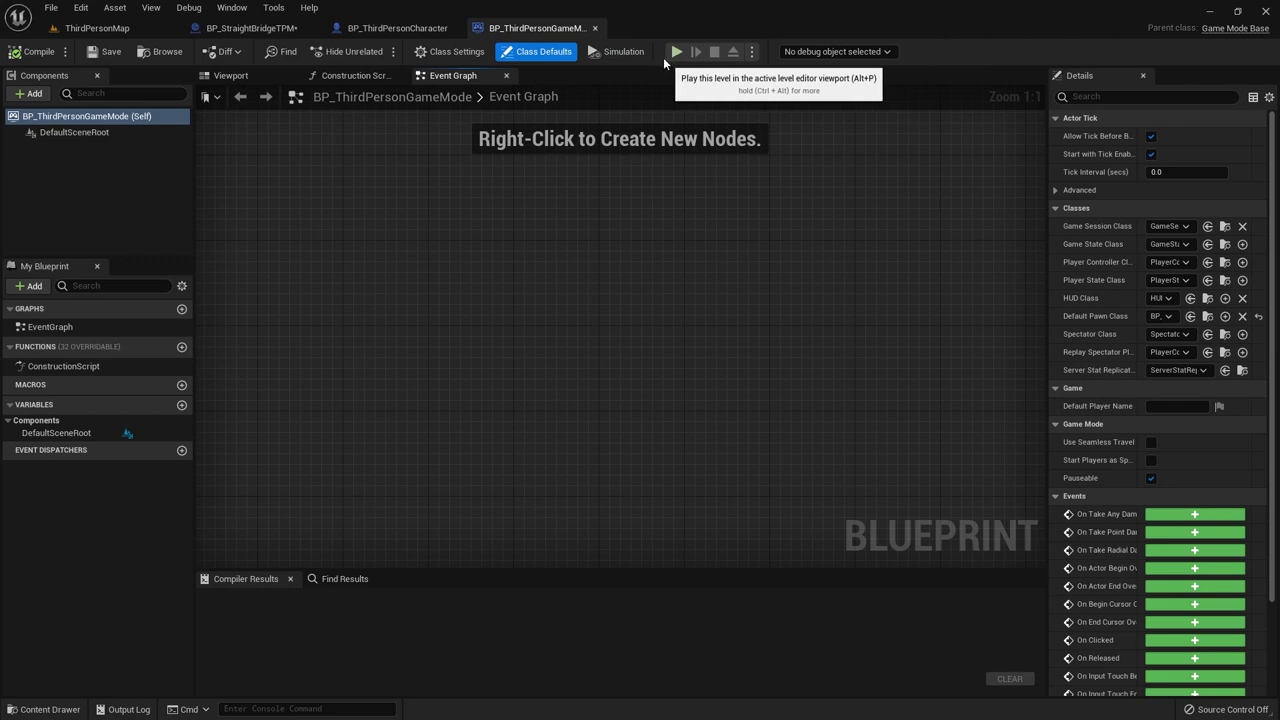
pyautogui.click(97, 28)
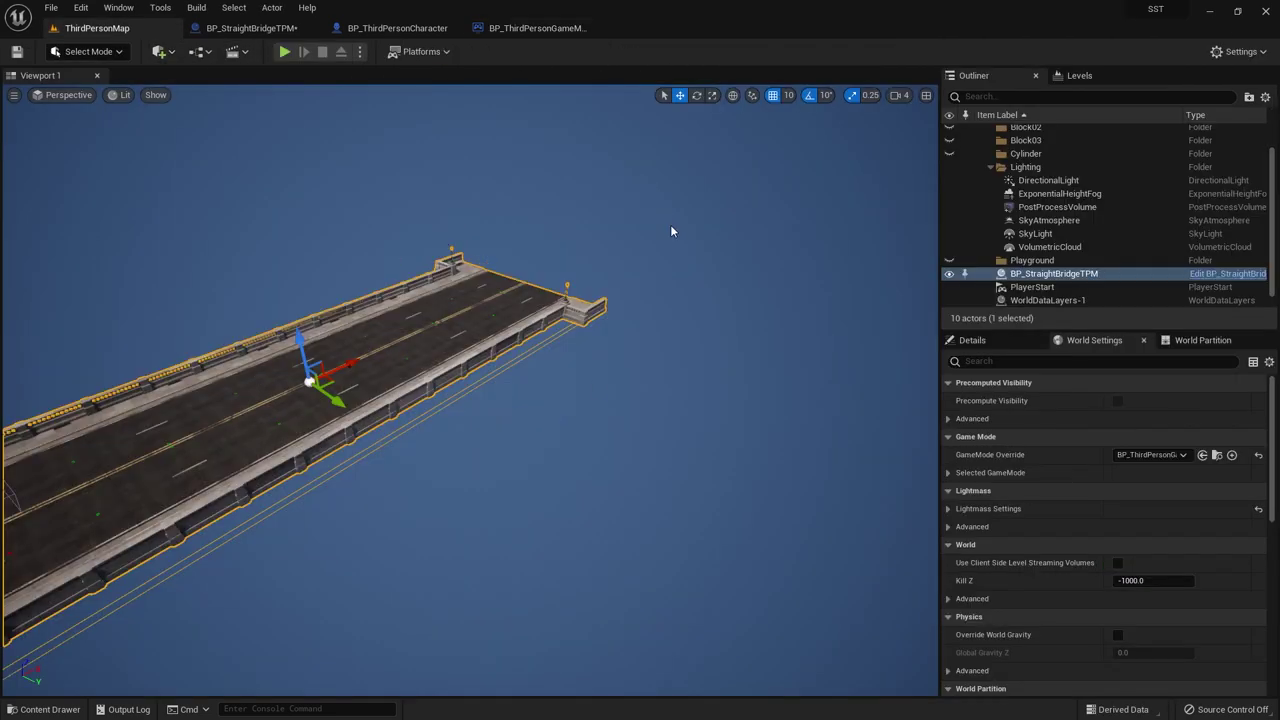
pyautogui.click(537, 30)
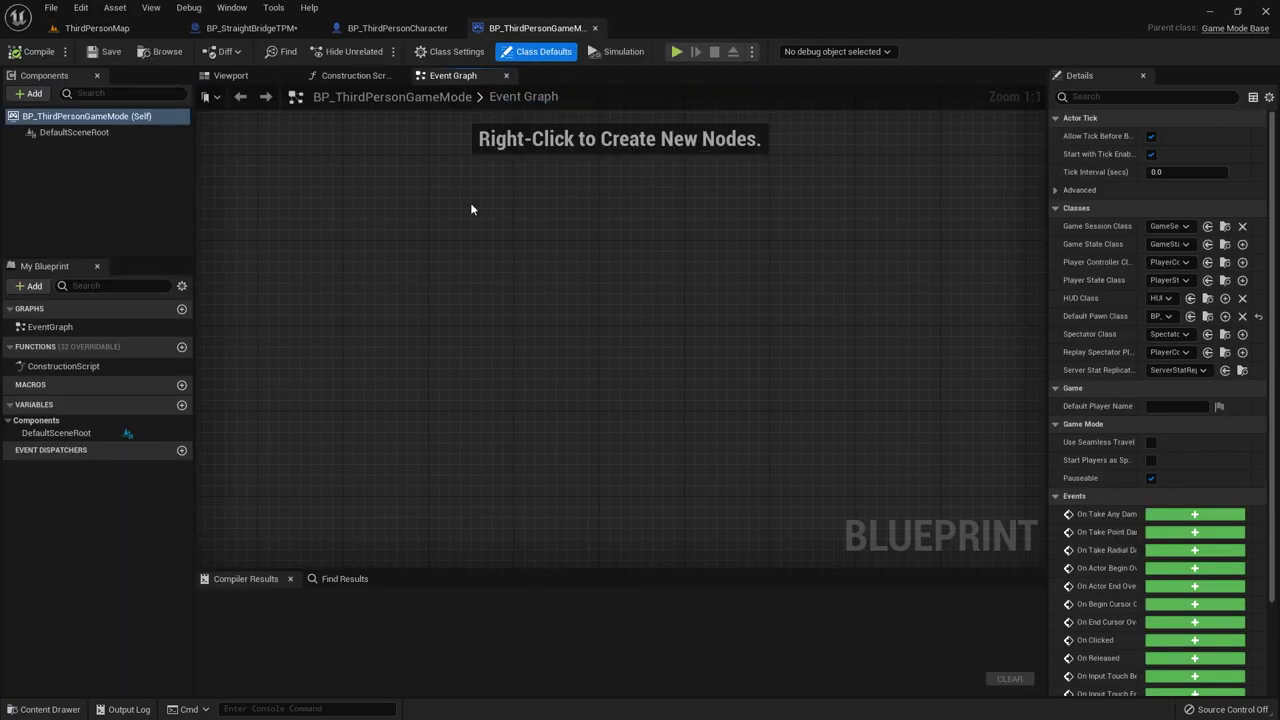
# - Add an Event BeginPlay node and draw a wire from its execution output
pyautogui.rightClick(402, 296)
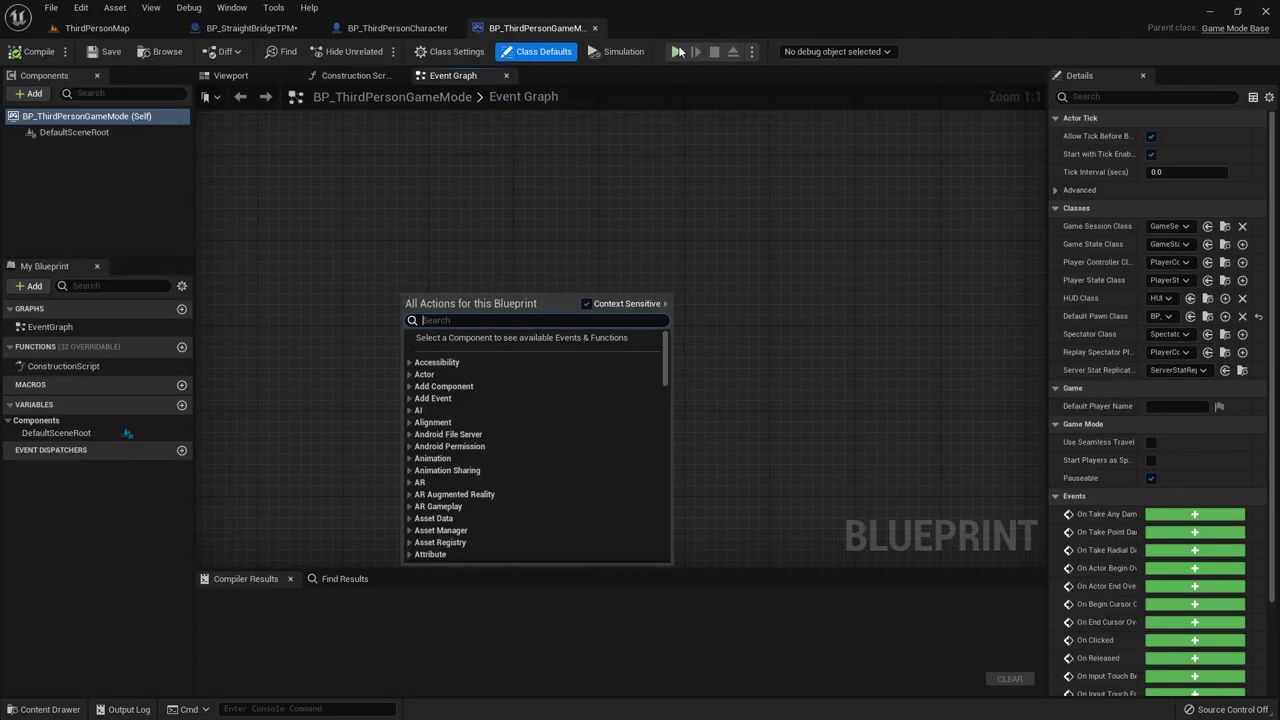
pyautogui.write('event')
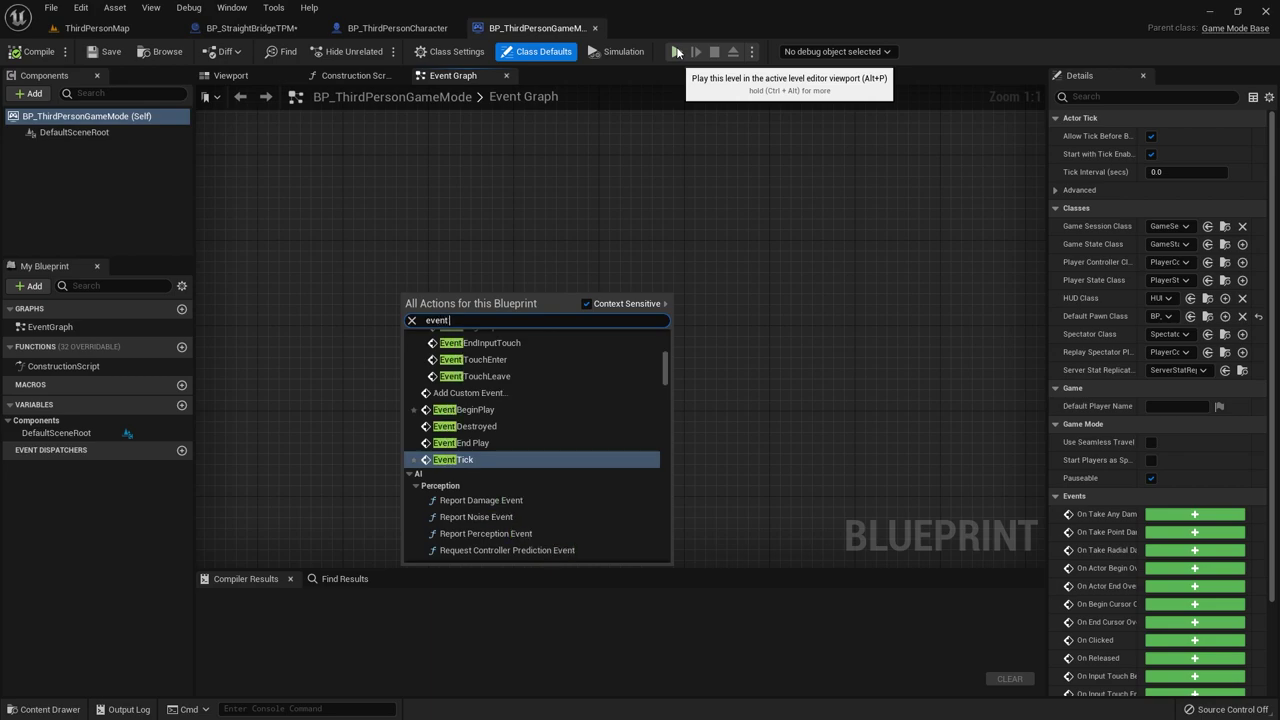
pyautogui.write(' beg')
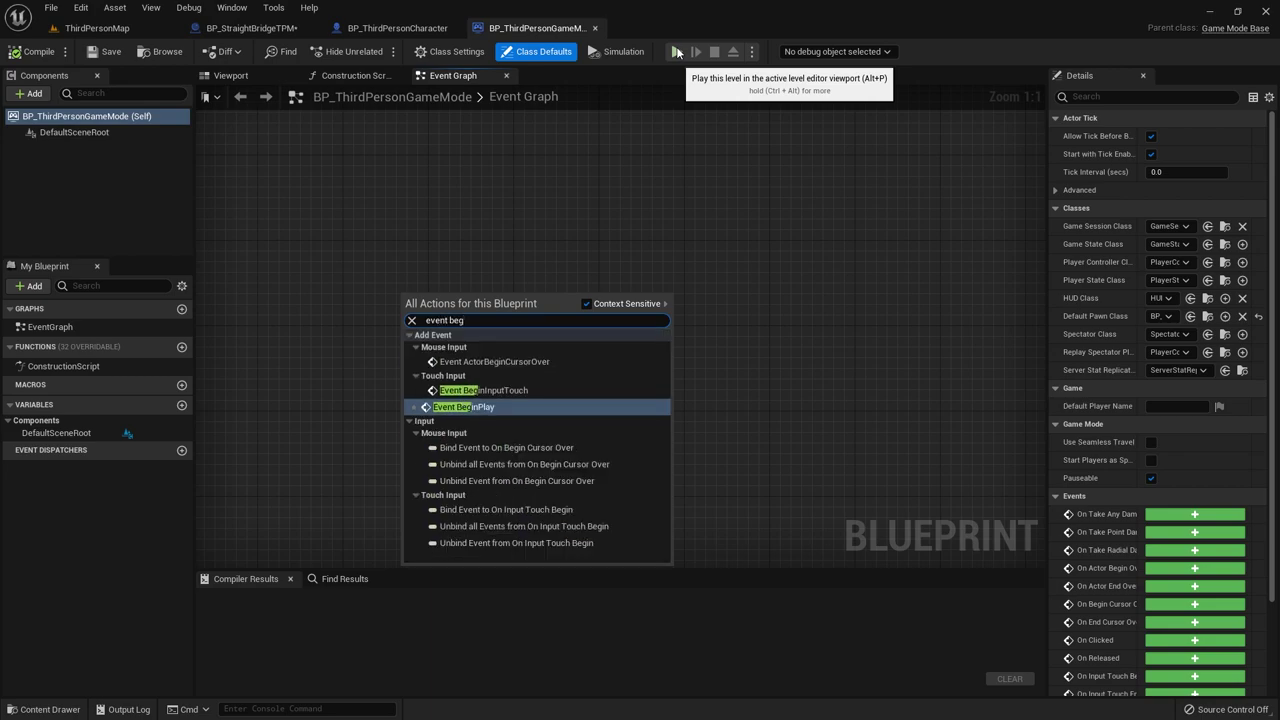
pyautogui.click(596, 407)
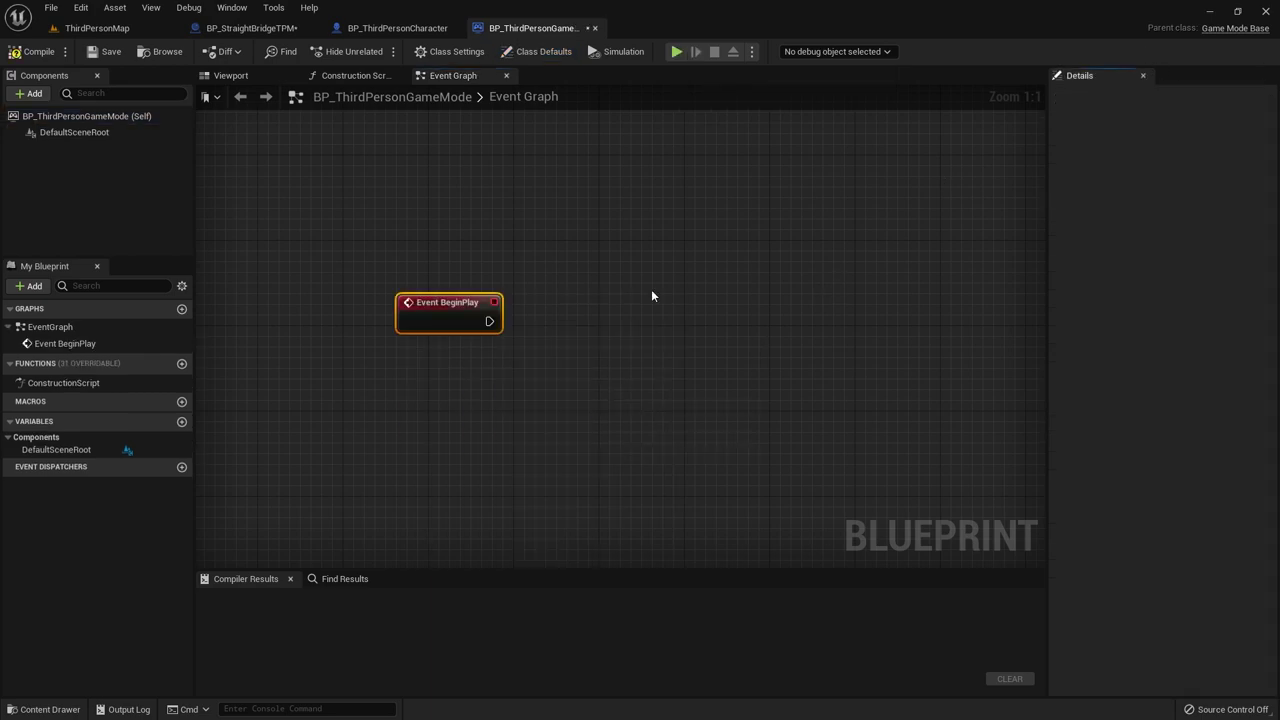
pyautogui.moveTo(535, 324); pyautogui.dragTo(444, 287, button='right')
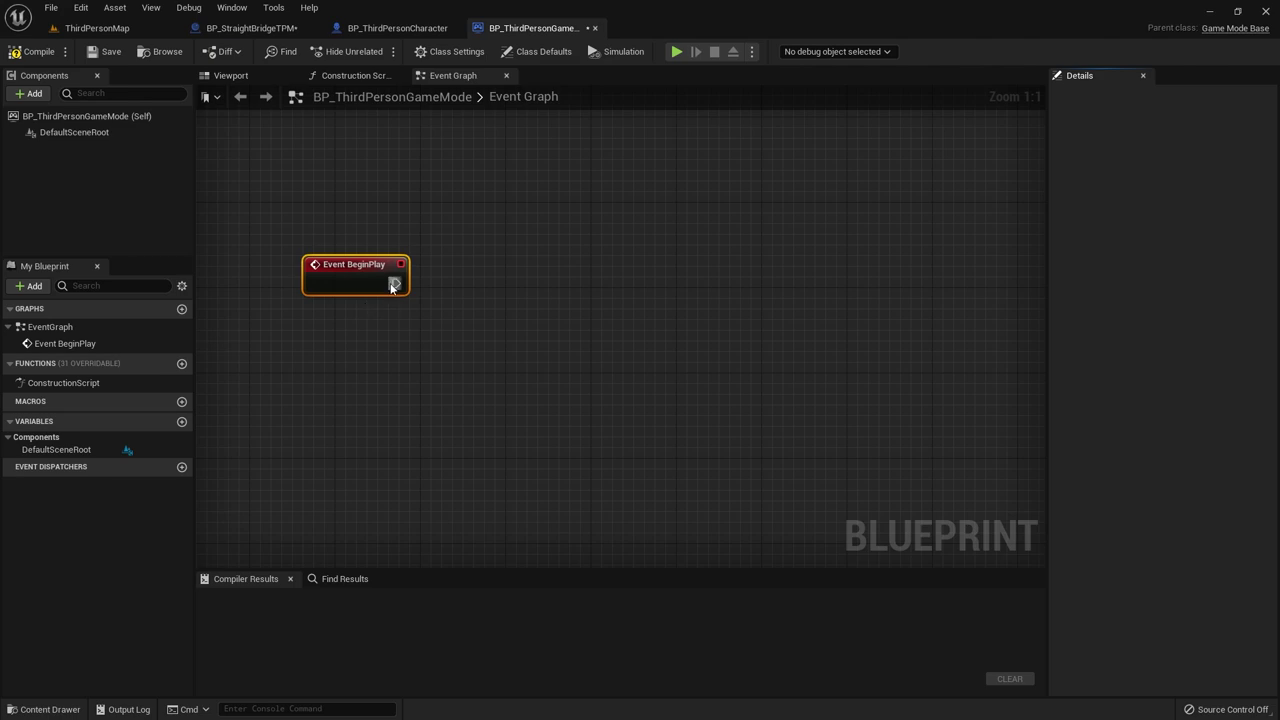
pyautogui.moveTo(396, 284); pyautogui.dragTo(572, 287)
# - Place a For Loop node wired to Event BeginPlay, aligned level with it
pyautogui.write('for loop')
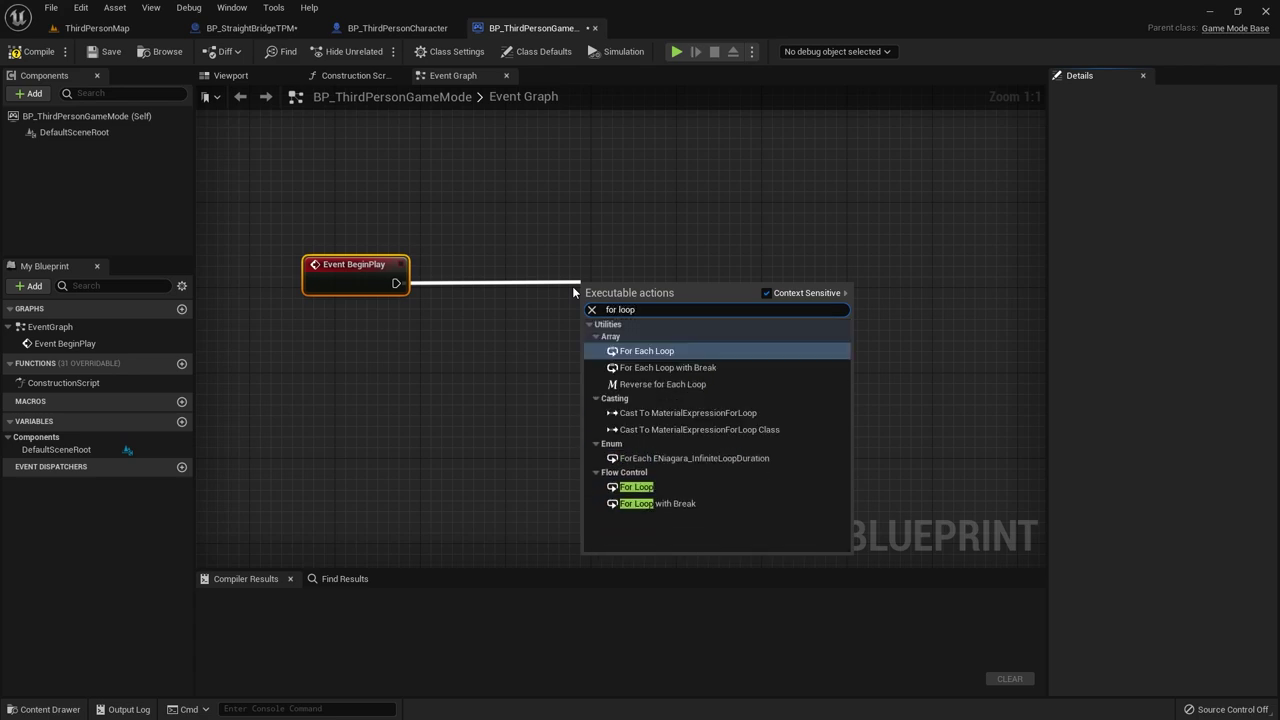
pyautogui.click(636, 504)
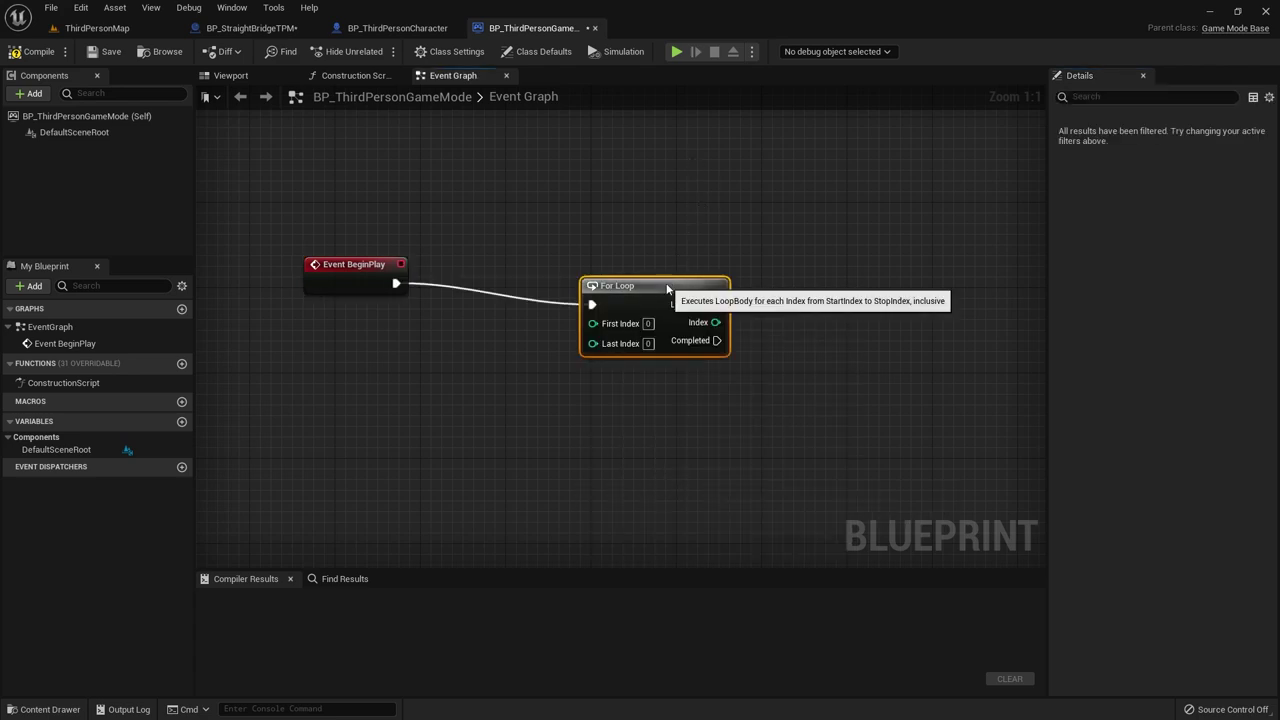
pyautogui.moveTo(660, 290); pyautogui.dragTo(651, 256)
pyautogui.moveTo(749, 391)
pyautogui.mouseDown(button='right')
pyautogui.moveTo(731, 379)
pyautogui.moveTo(749, 374)
pyautogui.mouseUp(button='right')
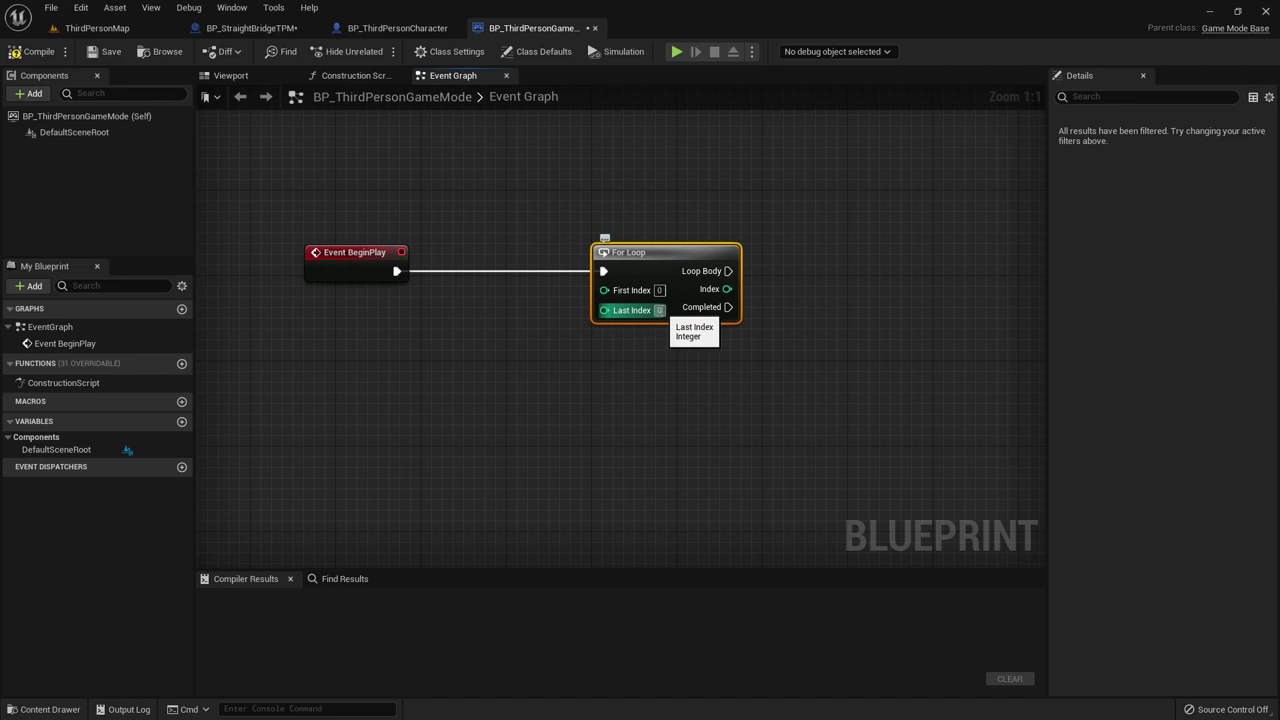
# - Set the For Loop's Last Index to 4, keeping First Index at 0
pyautogui.click(659, 310)
pyautogui.write('2')
pyautogui.click(624, 420)
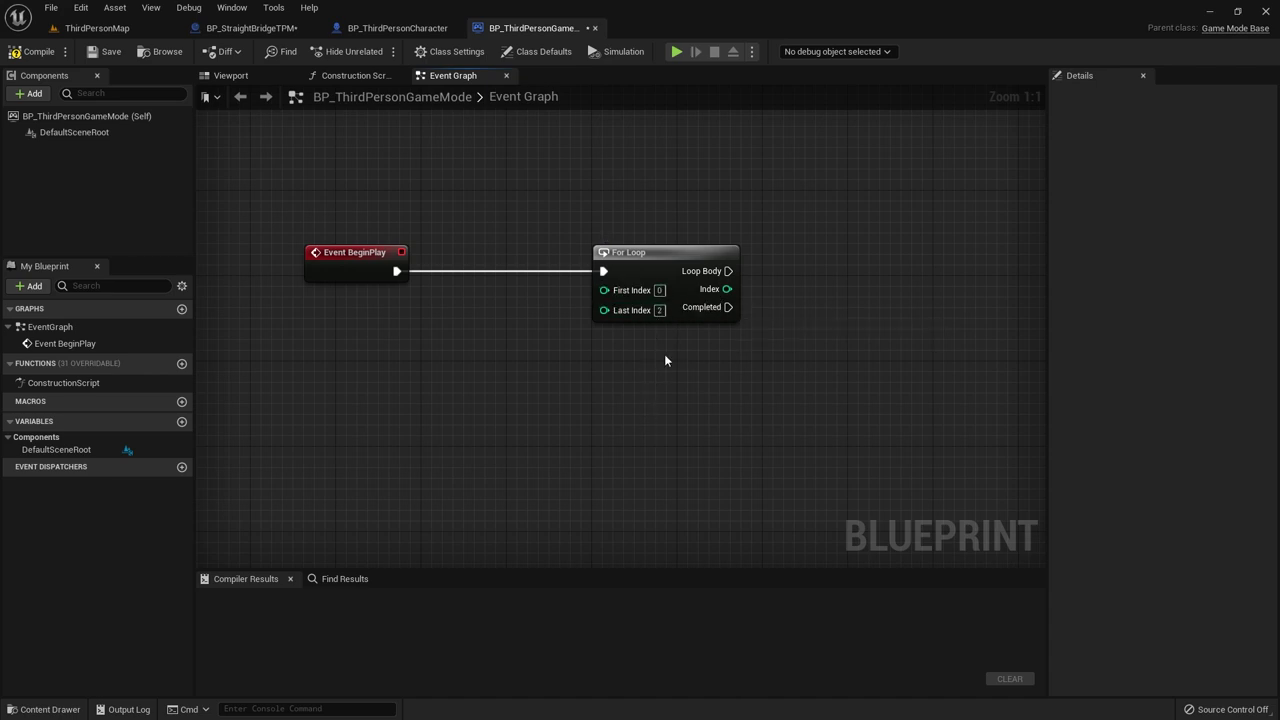
pyautogui.click(603, 249)
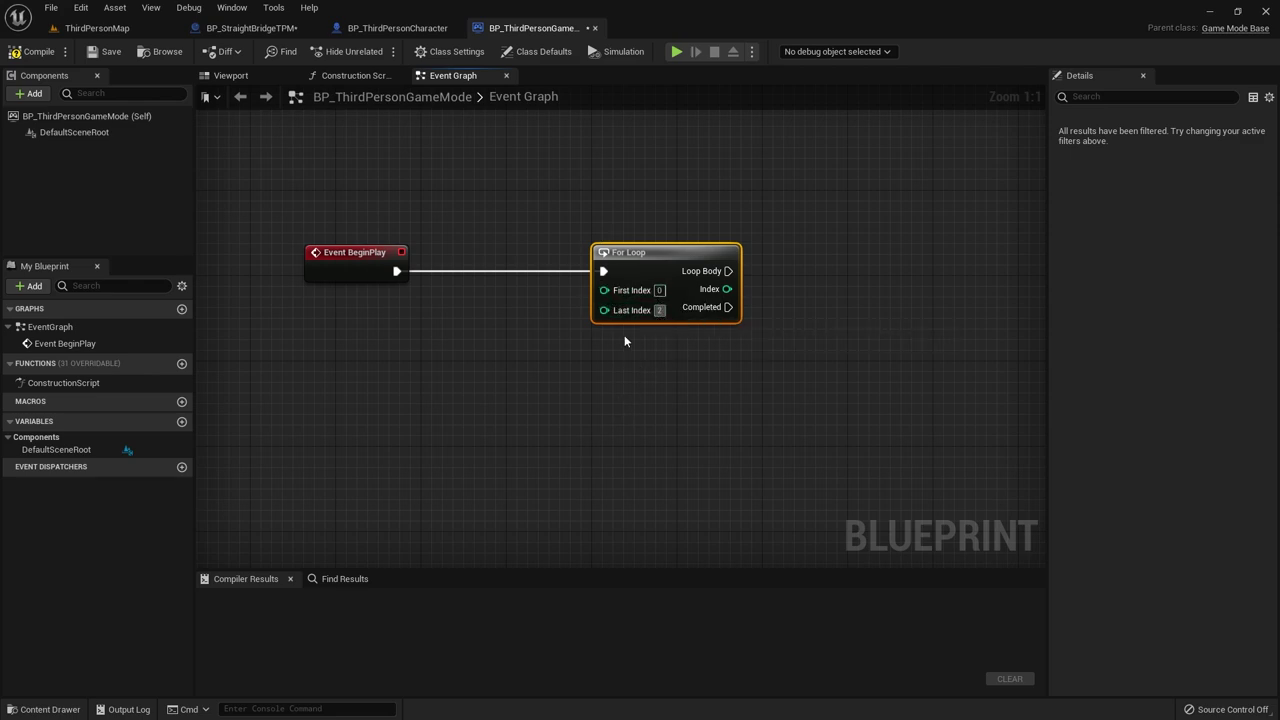
pyautogui.click(660, 311)
pyautogui.click(671, 360)
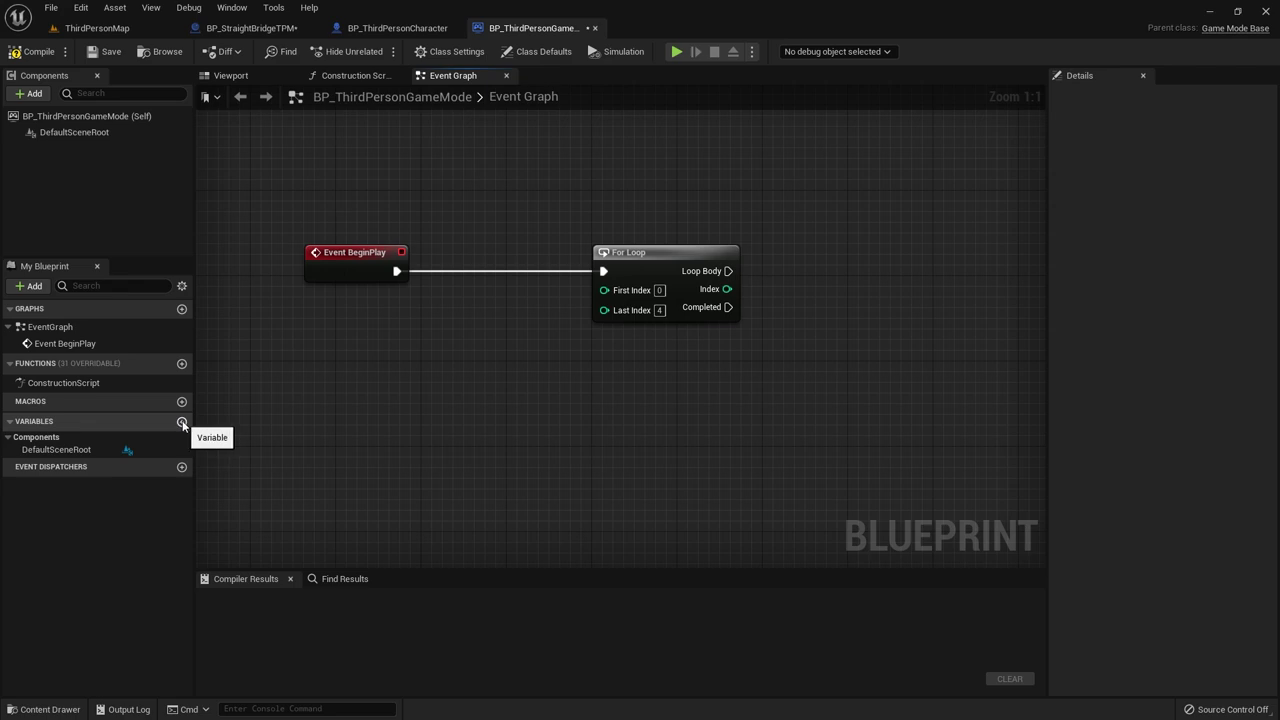
# - Create an Integer variable AmountOfBridge and place its getter below BeginPlay
pyautogui.click(182, 422)
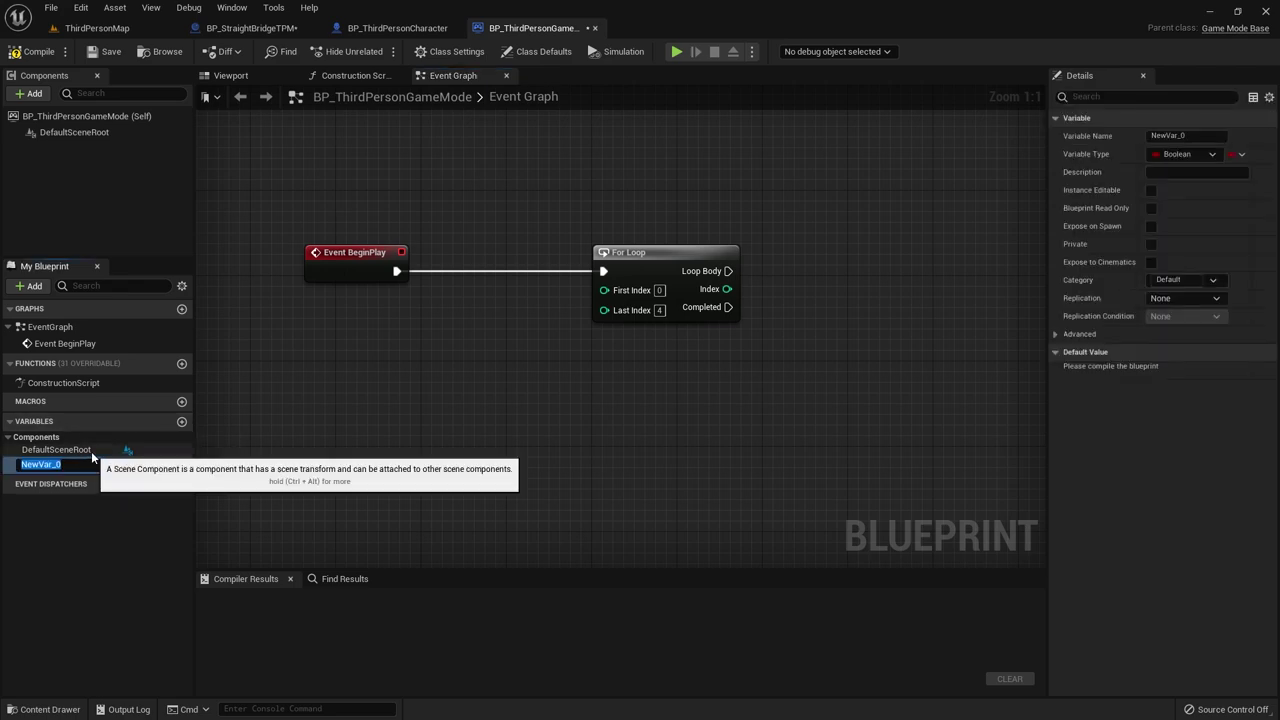
pyautogui.write('AmountOfBridge')
pyautogui.press('Return')
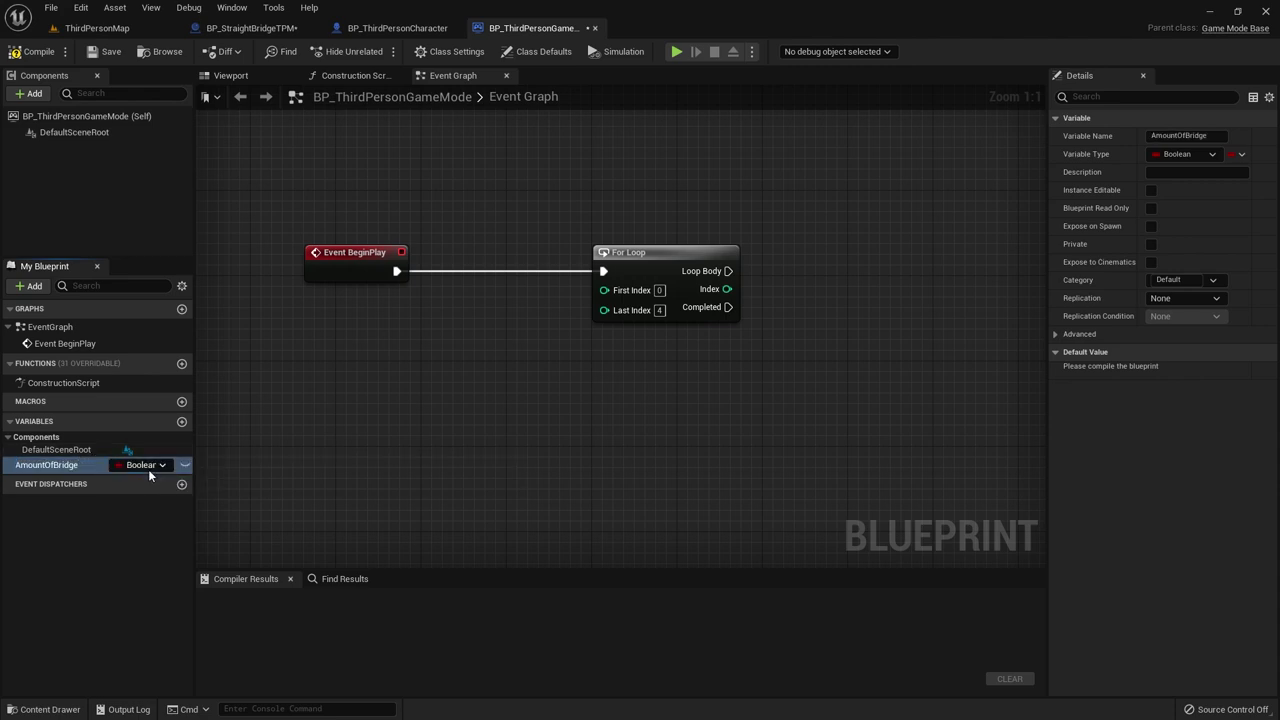
pyautogui.click(146, 466)
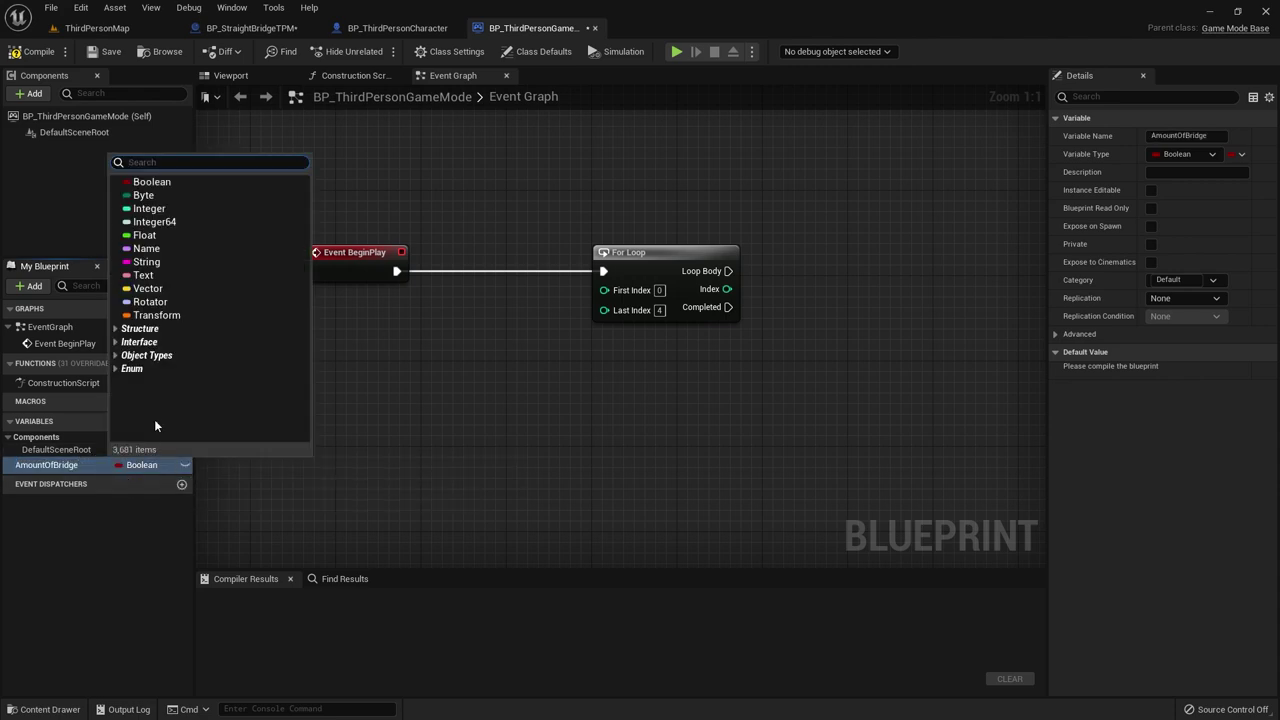
pyautogui.click(149, 208)
pyautogui.moveTo(30, 472); pyautogui.dragTo(377, 341)
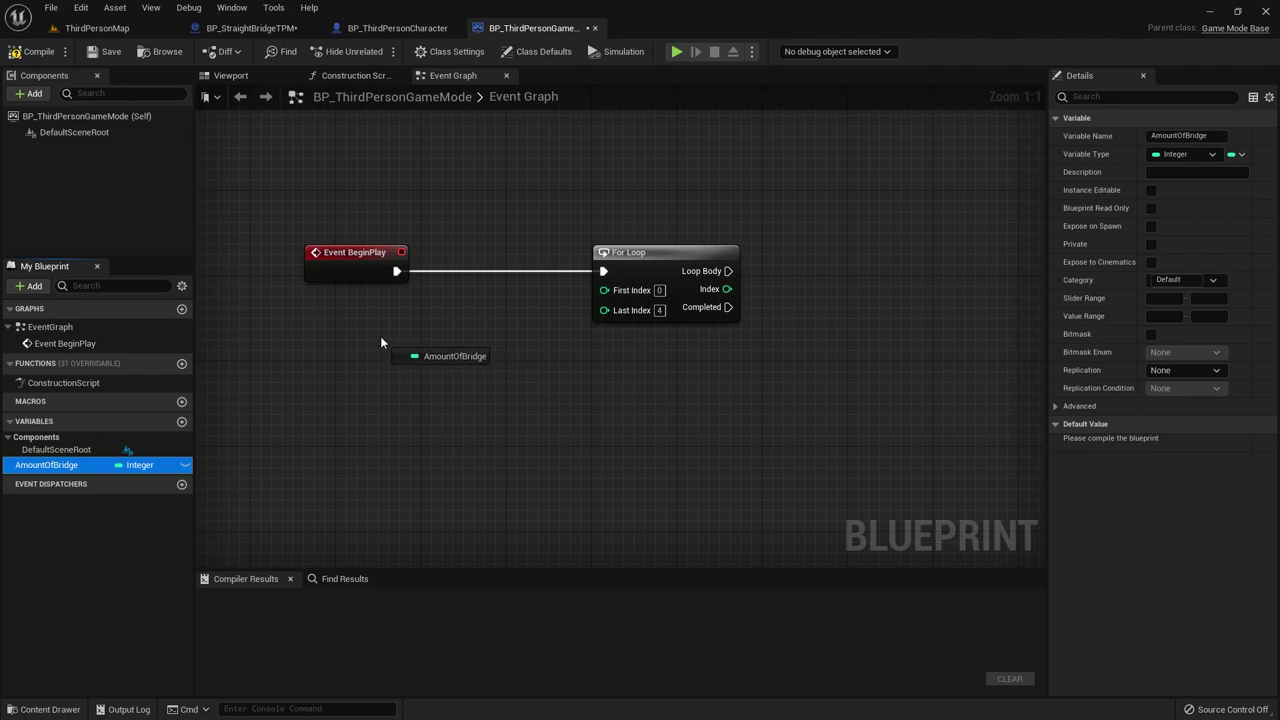
pyautogui.click(420, 364)
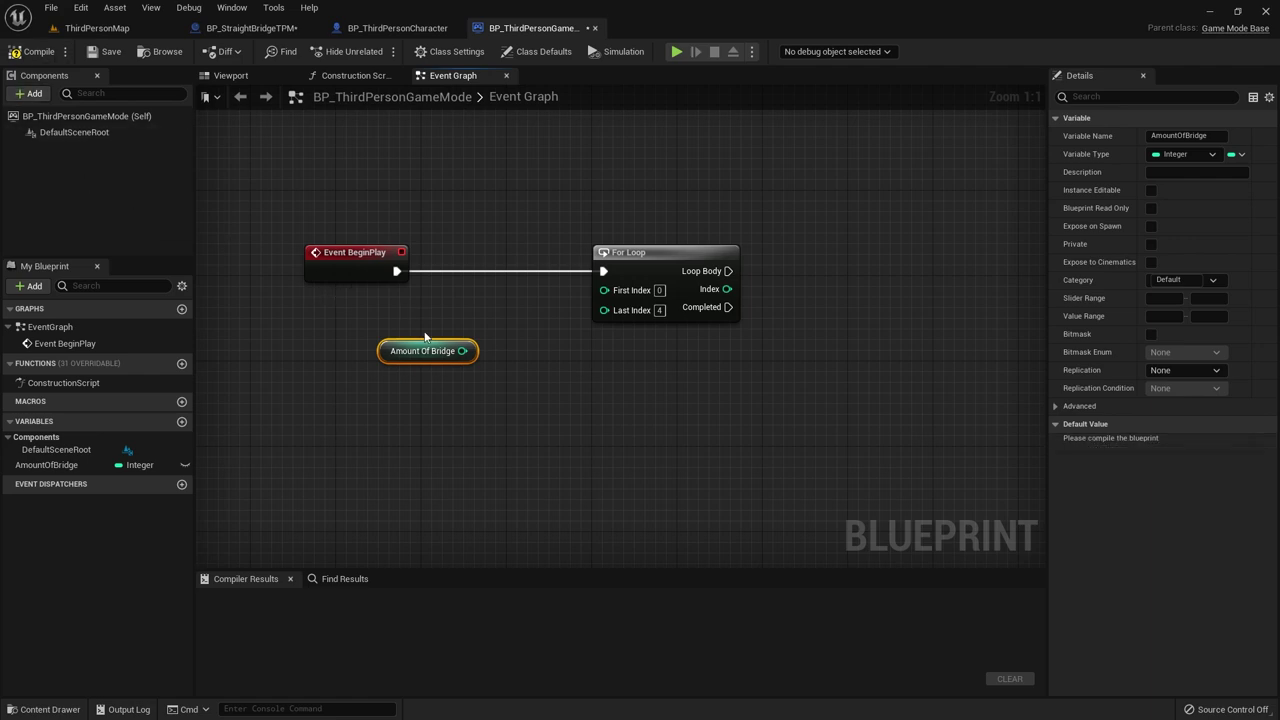
# - Compile and set AmountOfBridge's default value to 4, leaving First Index at 0
pyautogui.click(33, 51)
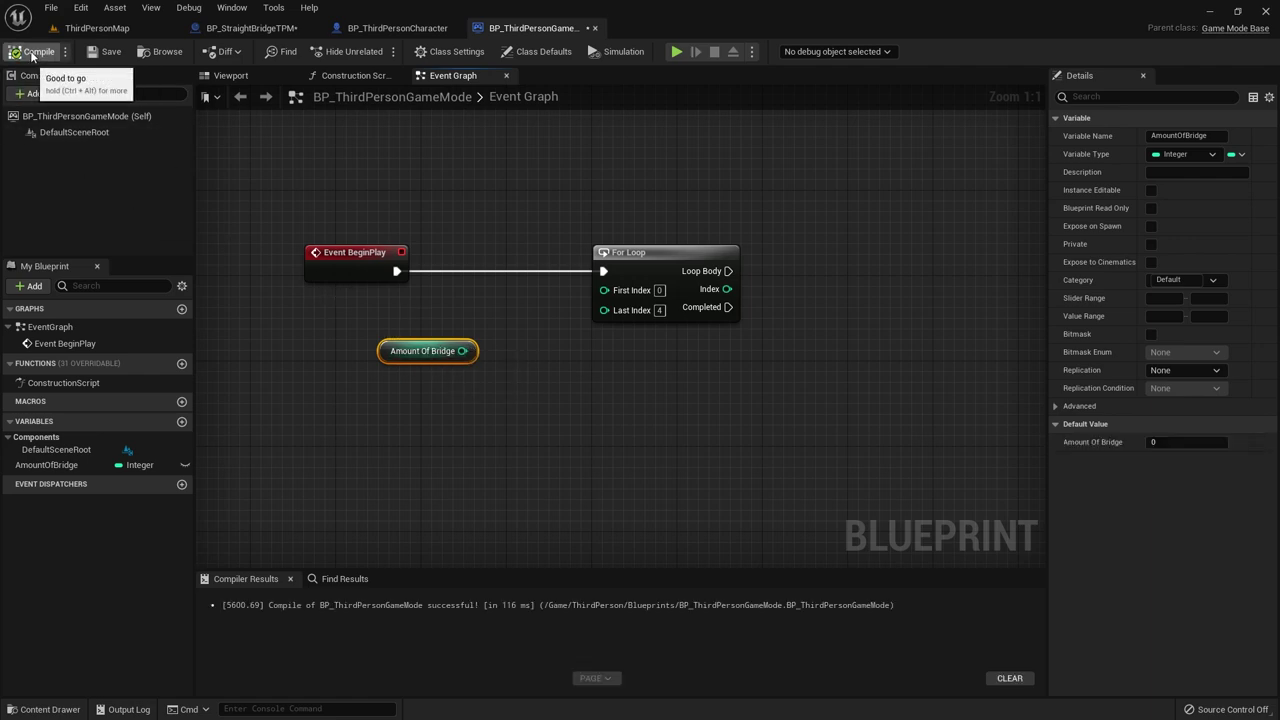
pyautogui.click(1170, 443)
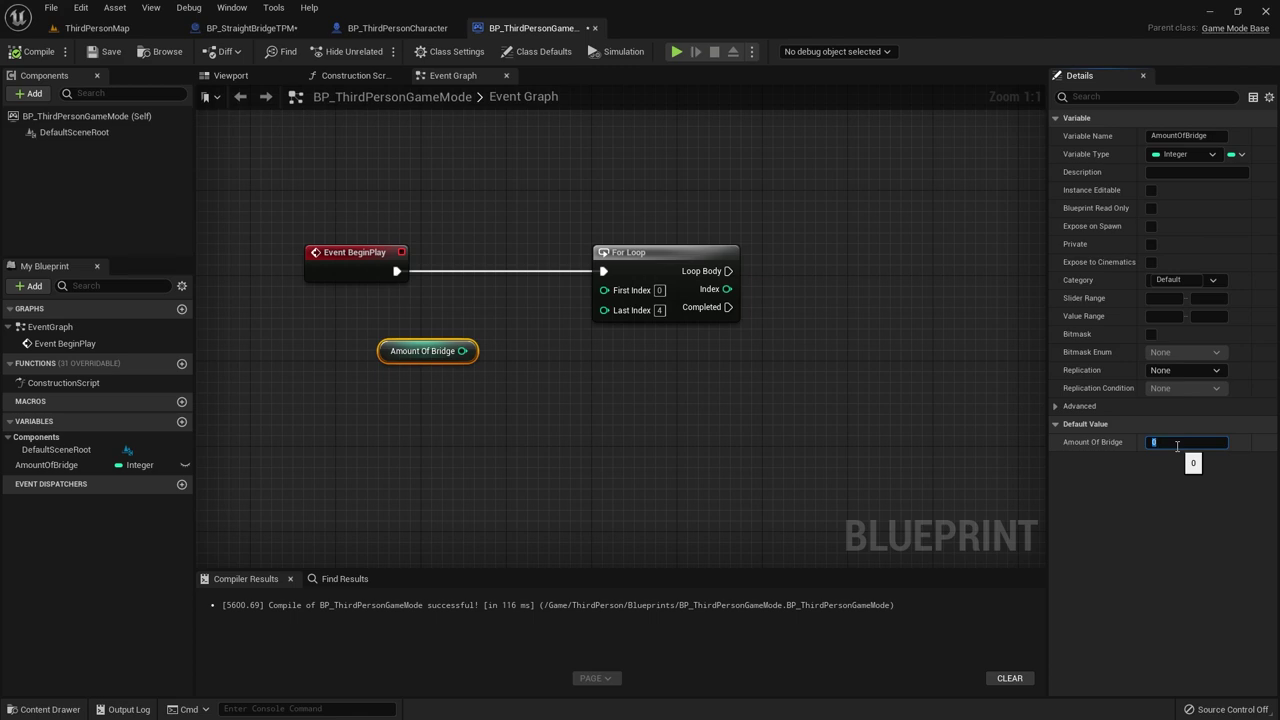
pyautogui.click(680, 383)
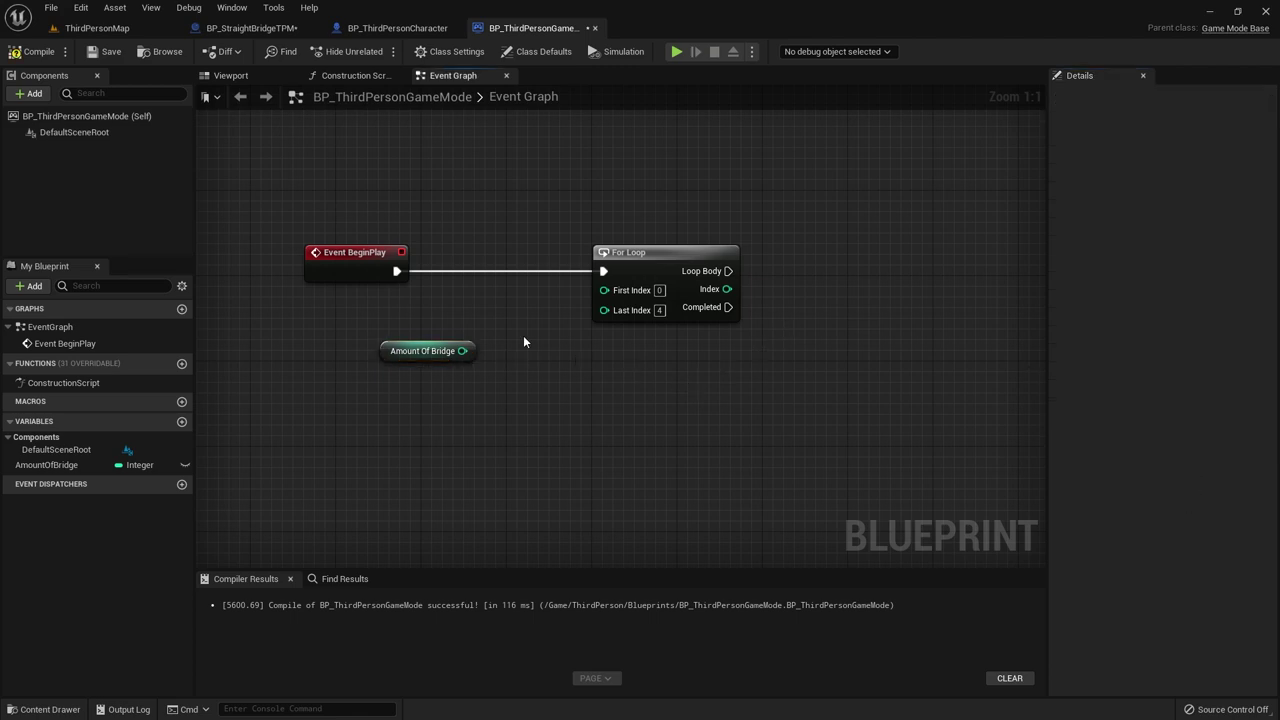
pyautogui.click(659, 290)
pyautogui.write('1')
pyautogui.hotkey('ctrl', 'z')
# - Wire AmountOfBridge to Last Index and add a Subtract node from AmountOfBridge
pyautogui.moveTo(412, 351); pyautogui.dragTo(380, 330)
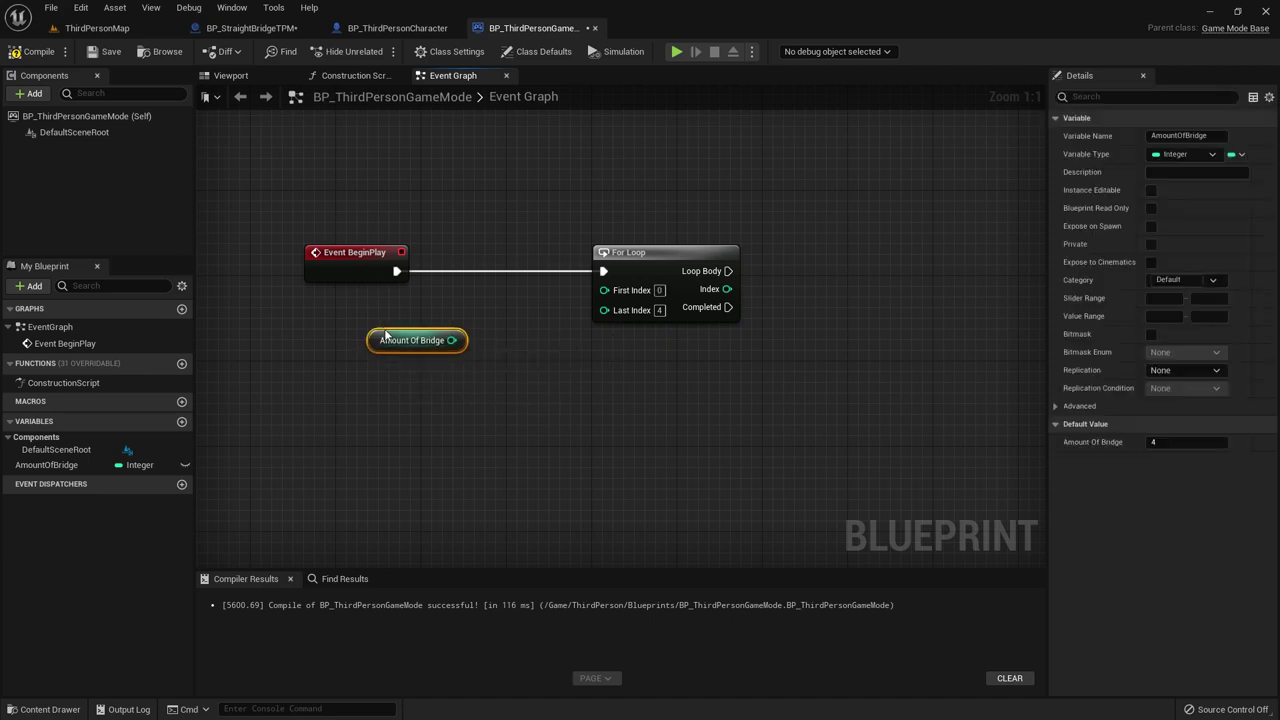
pyautogui.click(628, 312)
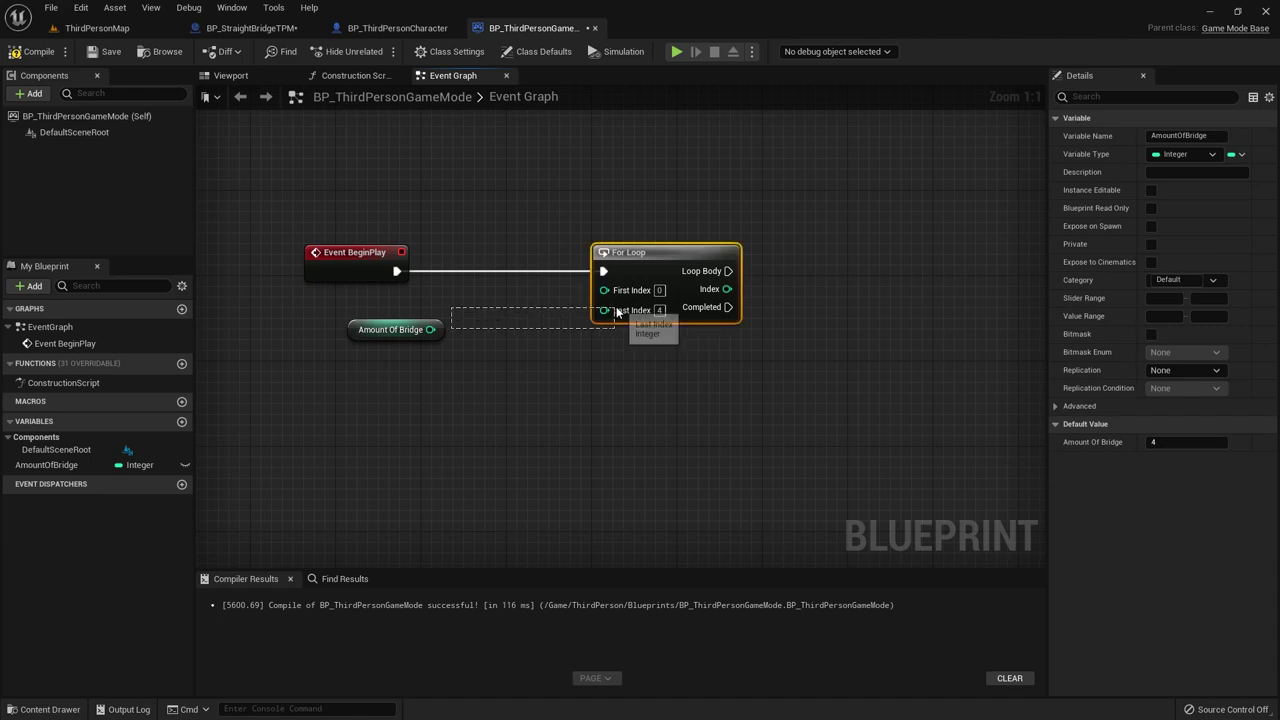
pyautogui.moveTo(431, 330); pyautogui.dragTo(604, 309)
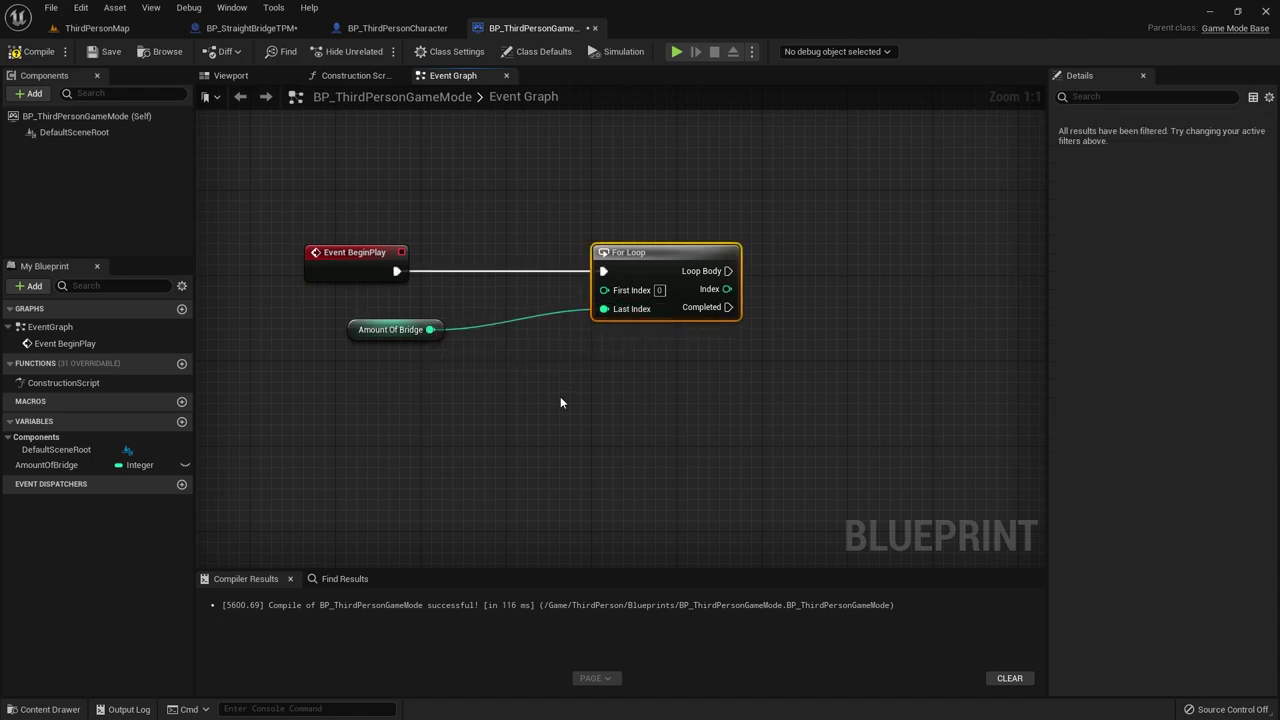
pyautogui.click(392, 330)
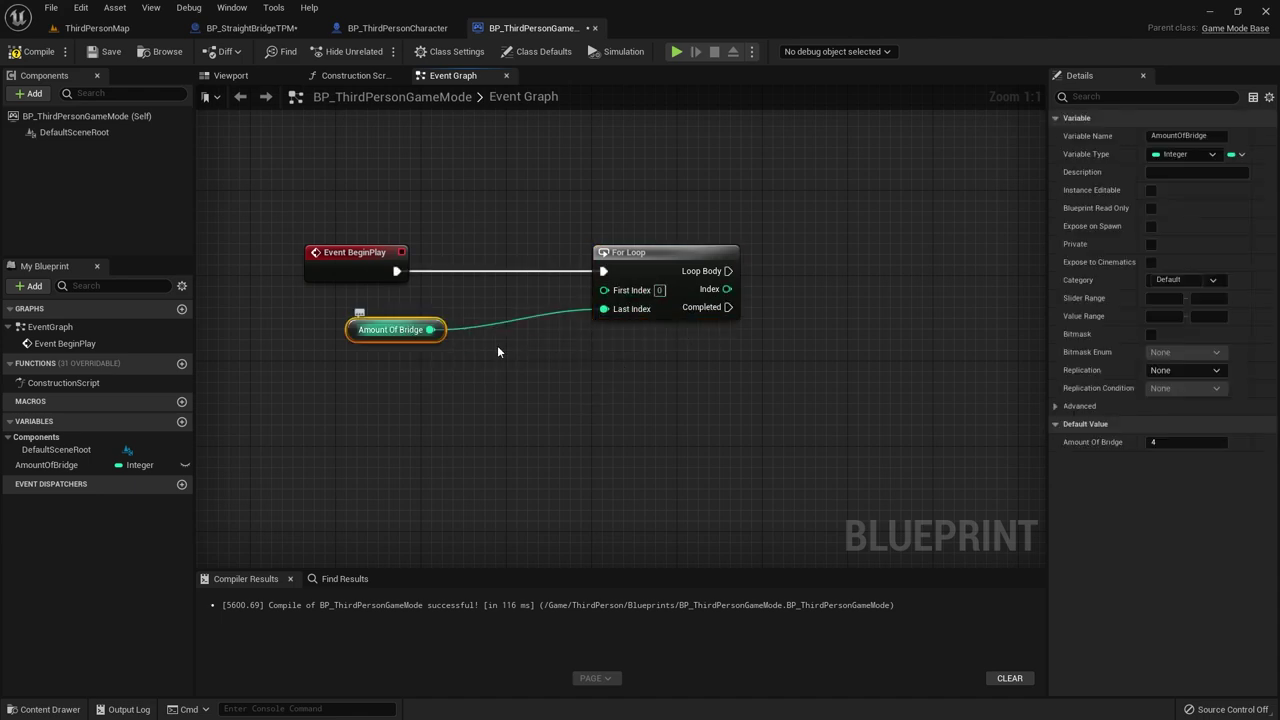
pyautogui.moveTo(430, 330); pyautogui.dragTo(493, 372)
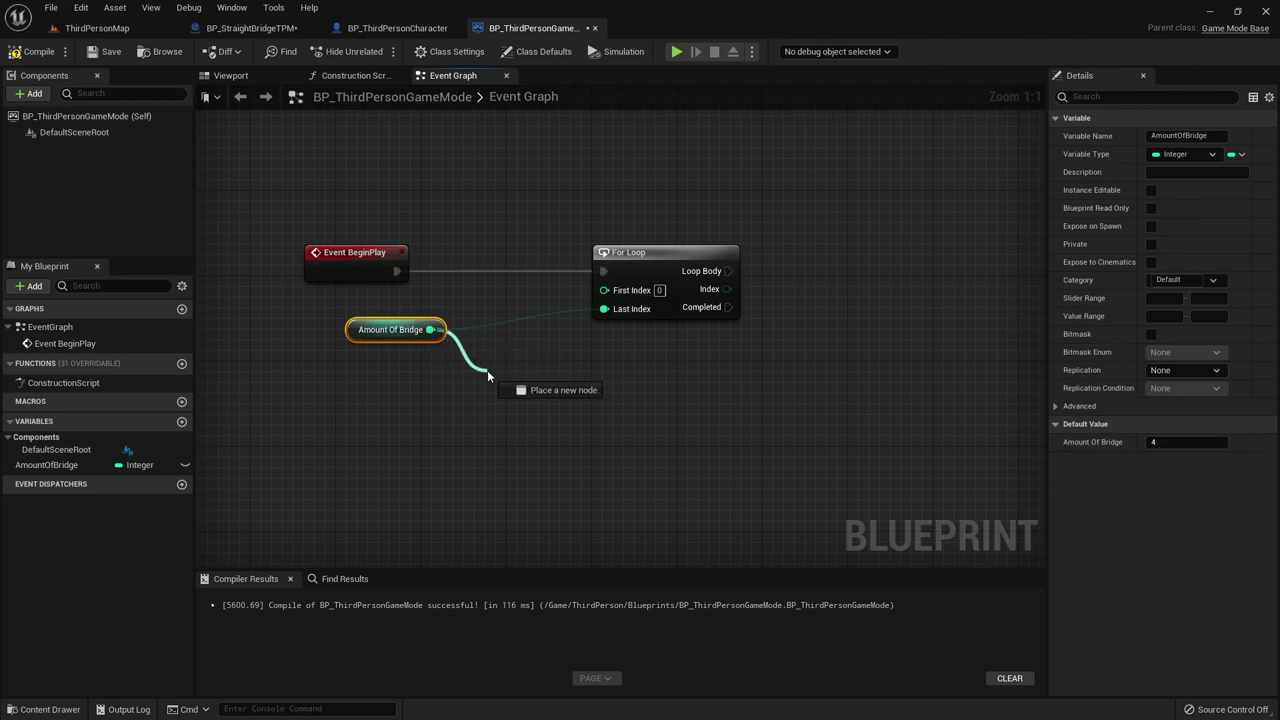
pyautogui.write('-')
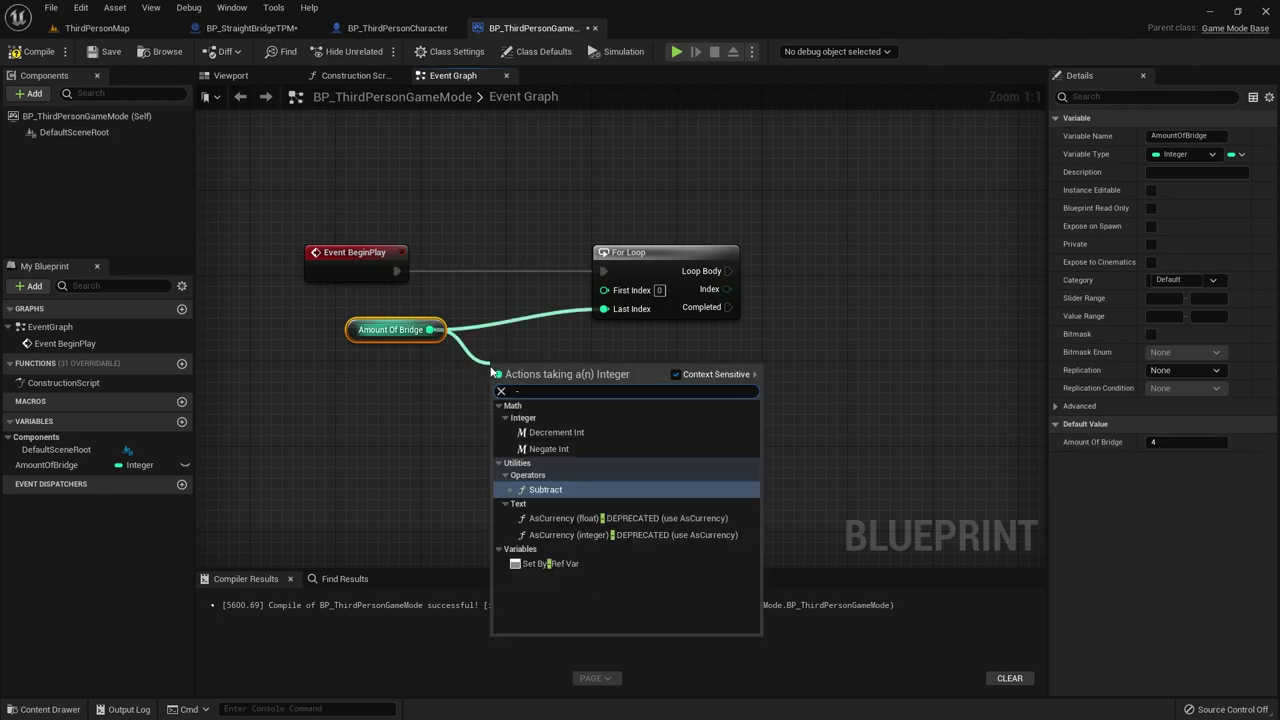
pyautogui.press('Return')
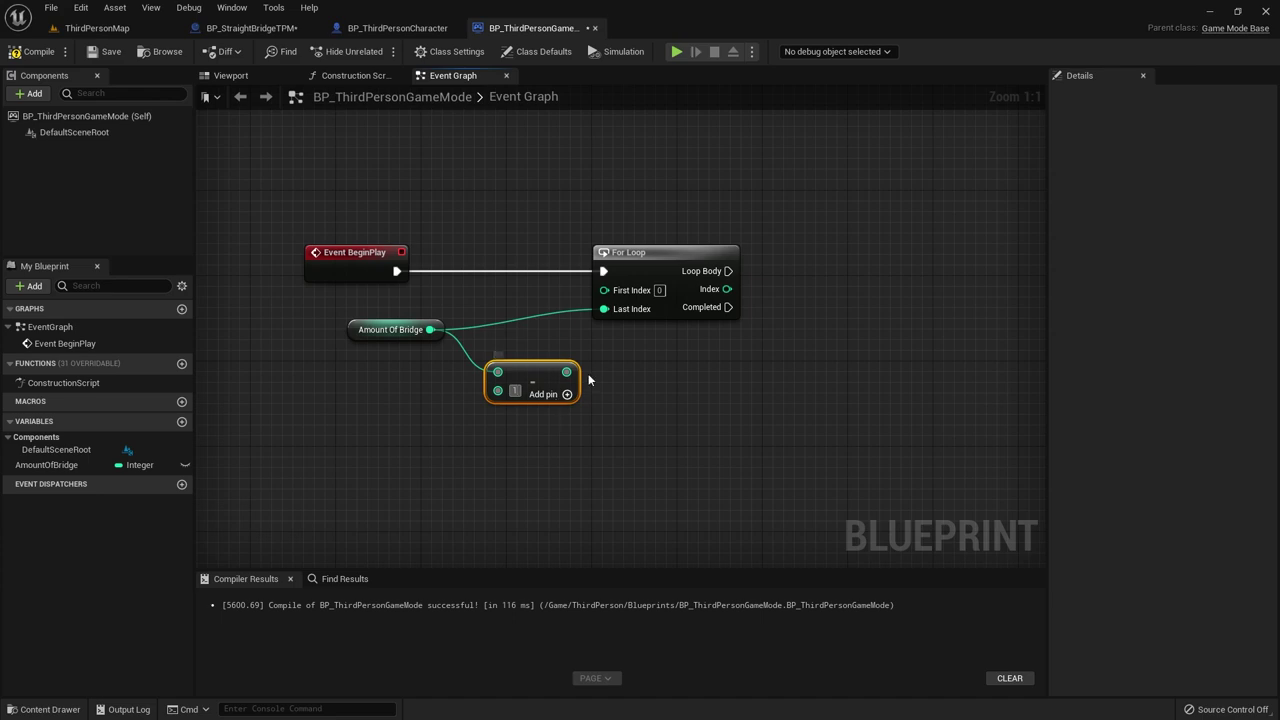
# - Connect the Subtract result to Last Index instead and set the subtracted value to 1
pyautogui.keyDown('alt'); pyautogui.click(605, 310); pyautogui.keyUp('alt')
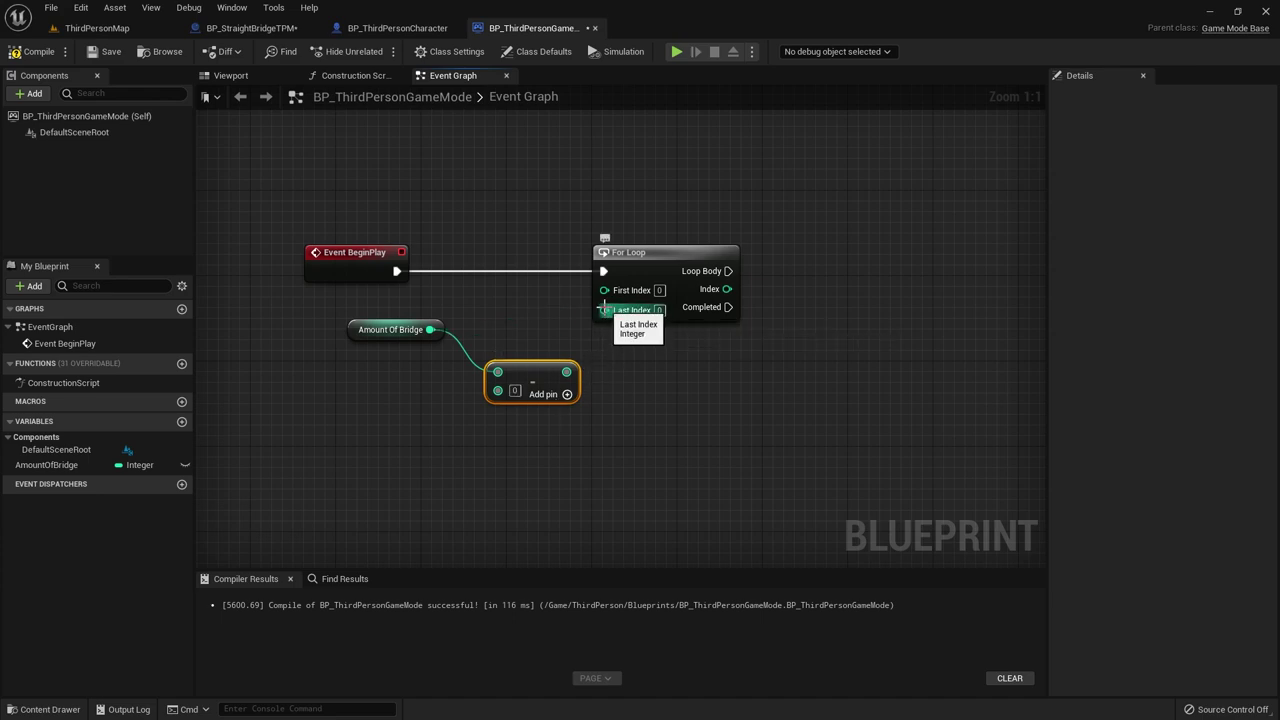
pyautogui.moveTo(566, 371); pyautogui.dragTo(603, 309)
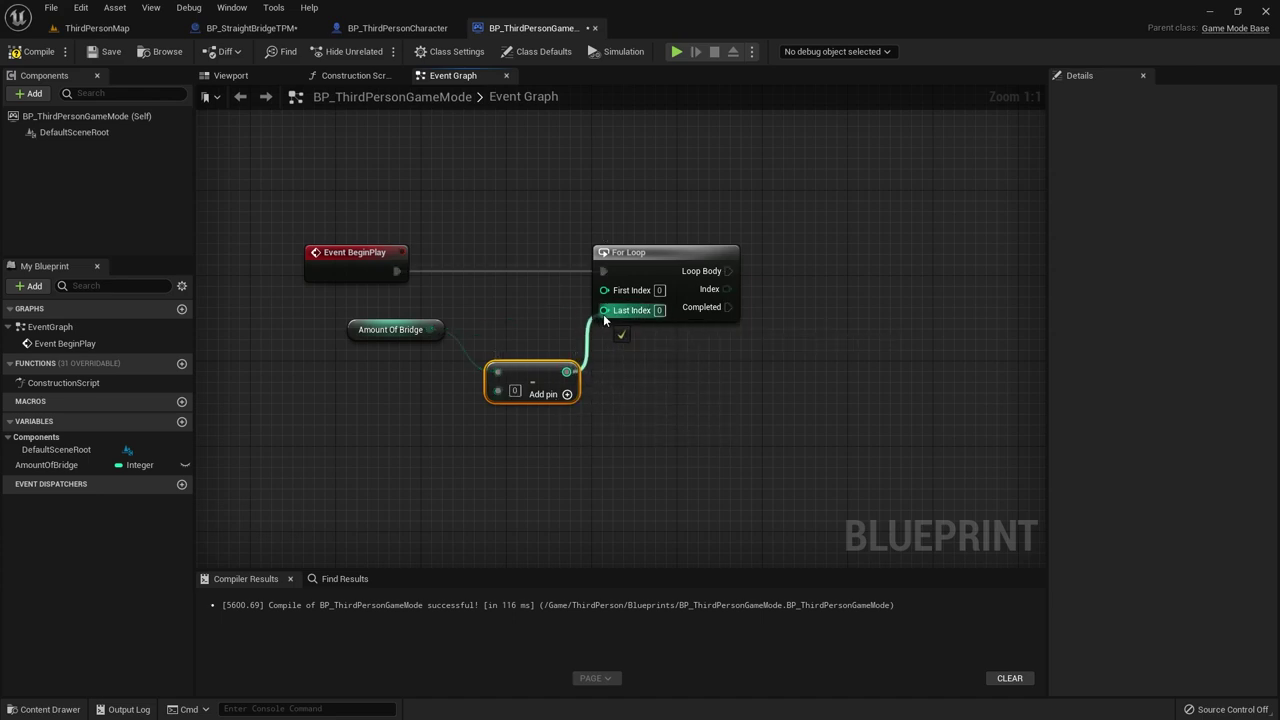
pyautogui.moveTo(538, 364); pyautogui.dragTo(517, 332)
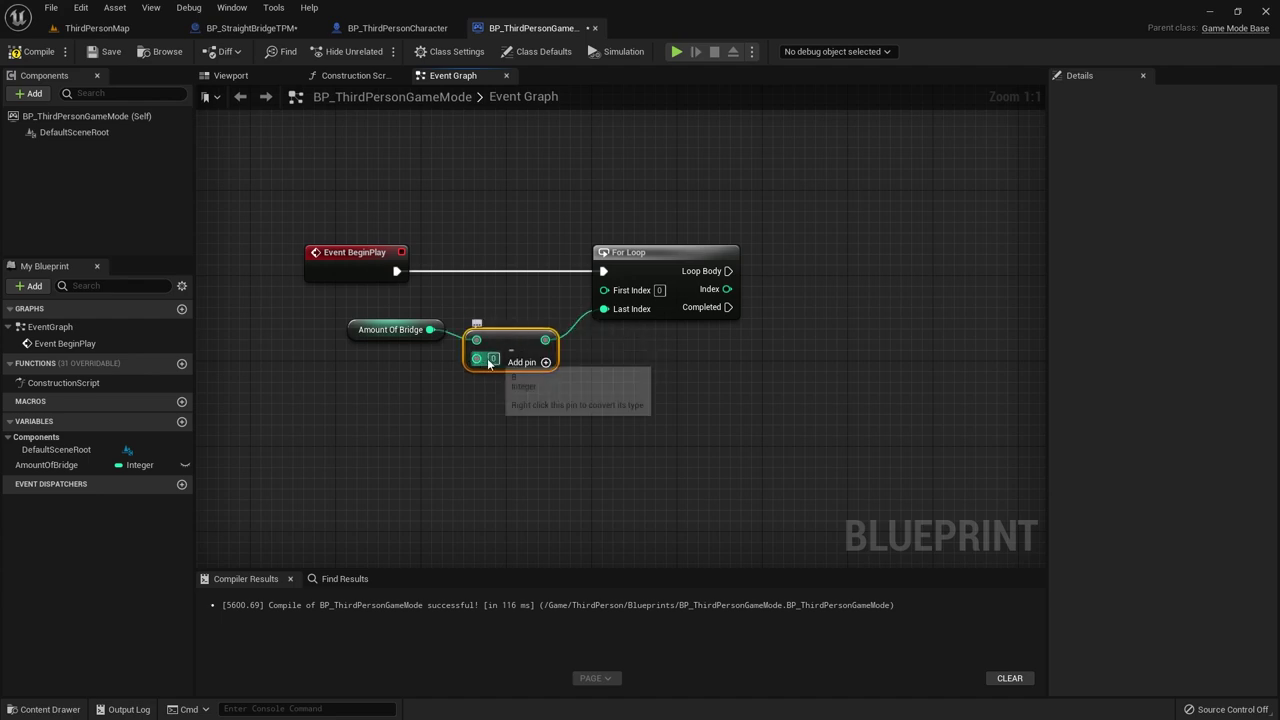
pyautogui.write('1')
pyautogui.click(506, 430)
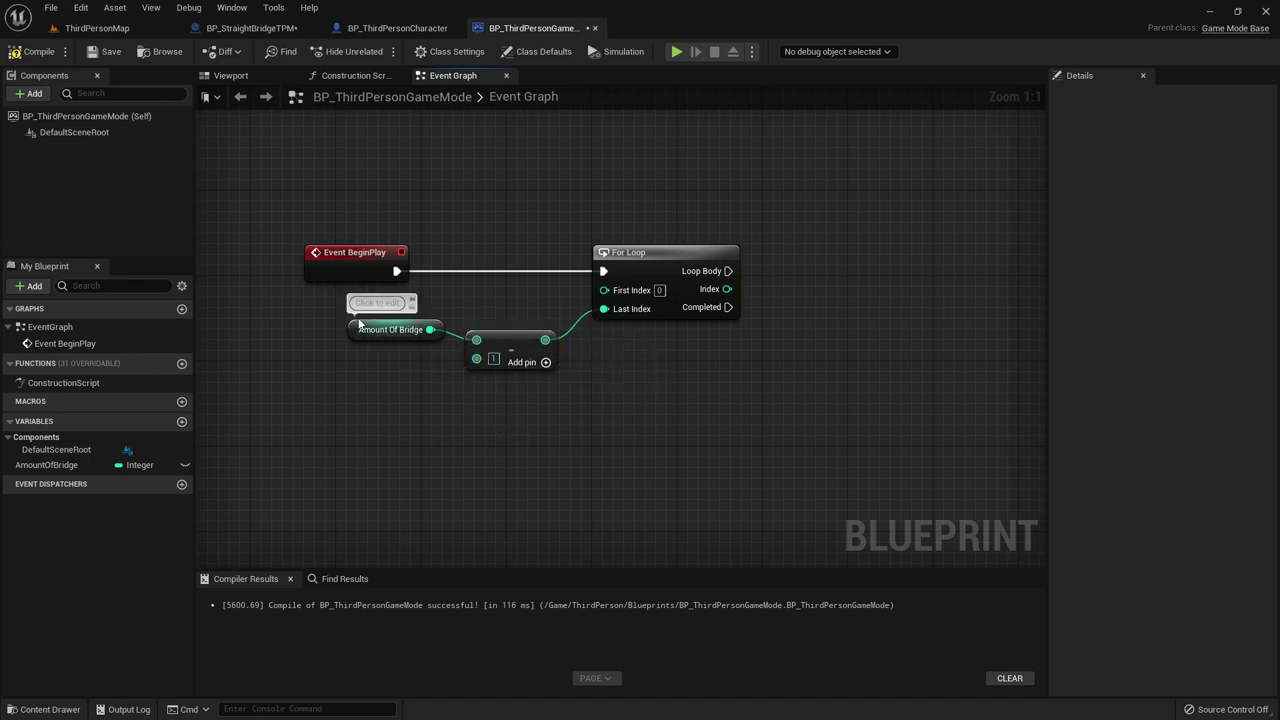
pyautogui.click(372, 331)
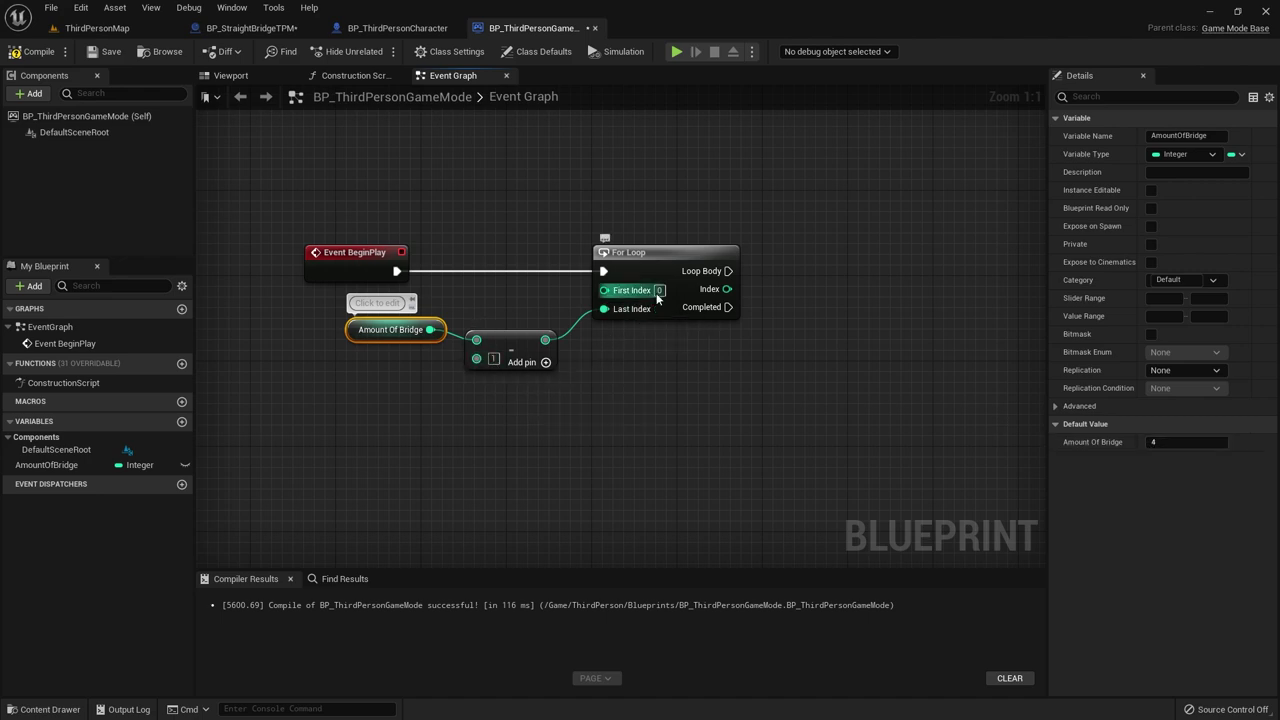
pyautogui.click(681, 405)
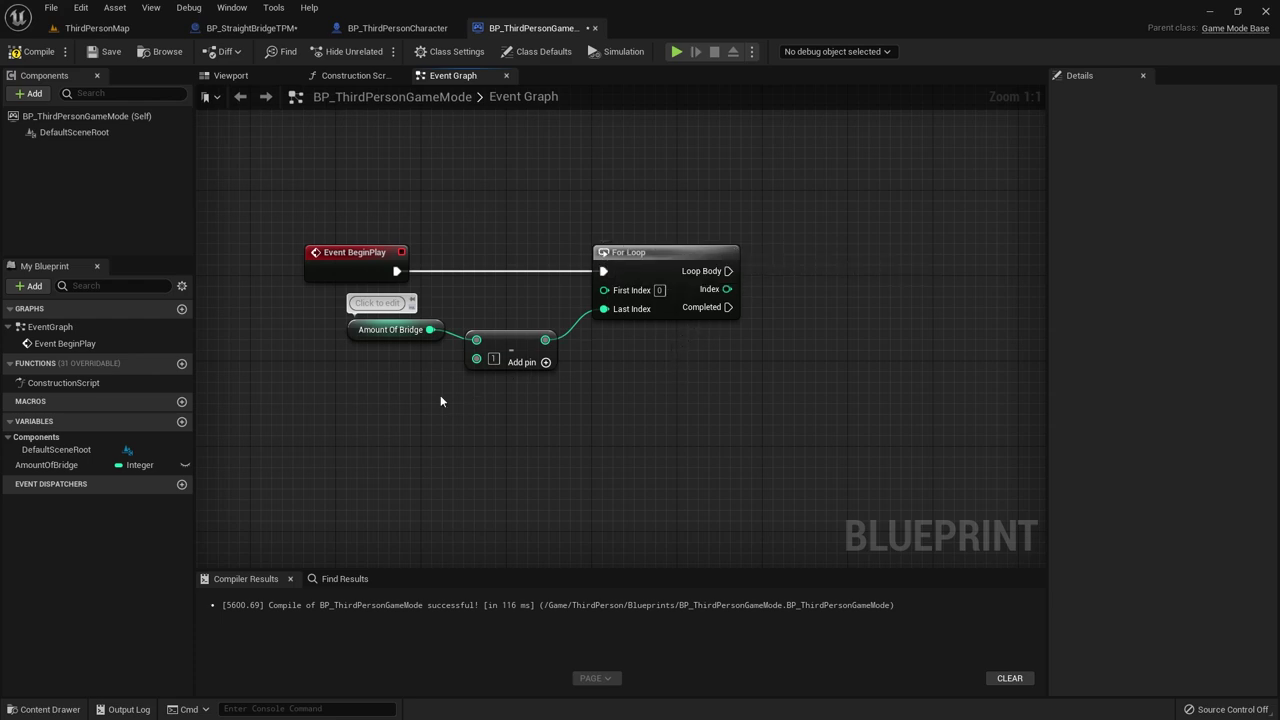
pyautogui.moveTo(728, 271)
pyautogui.mouseDown()
pyautogui.moveTo(854, 313)
pyautogui.moveTo(874, 289)
pyautogui.moveTo(869, 246)
pyautogui.mouseUp()
pyautogui.click(792, 352)
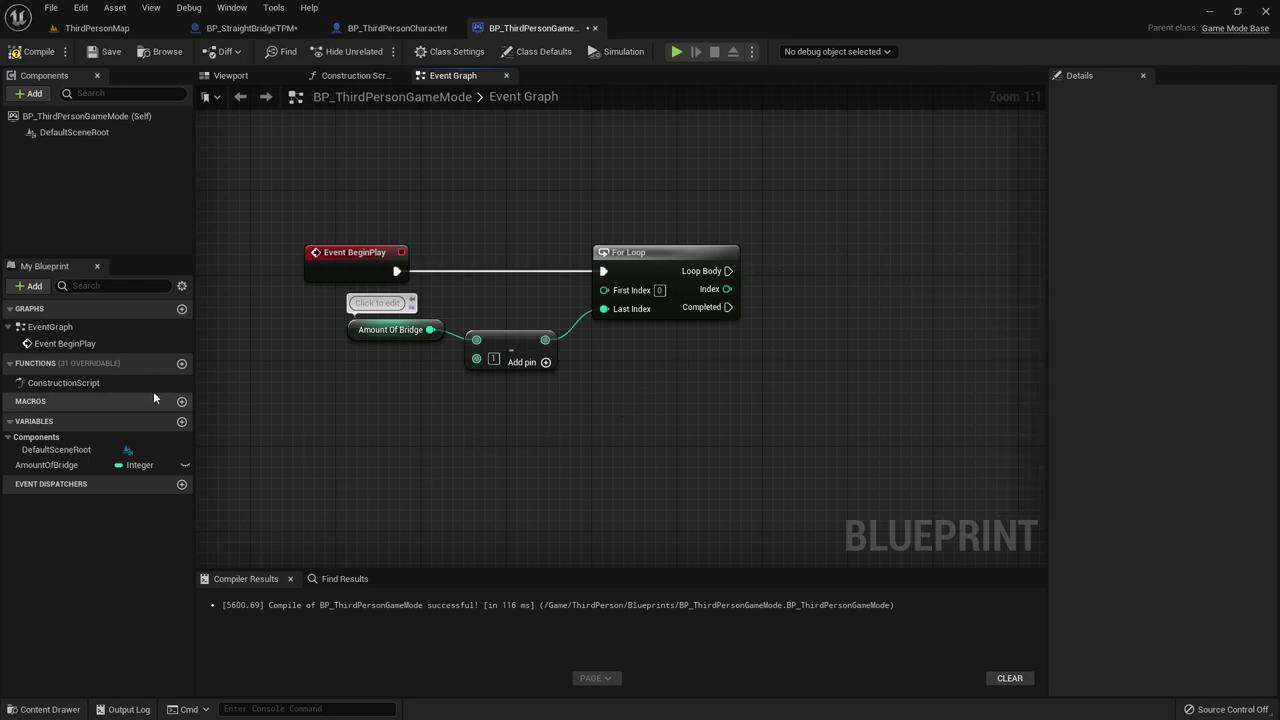
# - Add a function named AddBridge and pan its empty graph to the entry node
pyautogui.click(181, 364)
pyautogui.write('AddBridge')
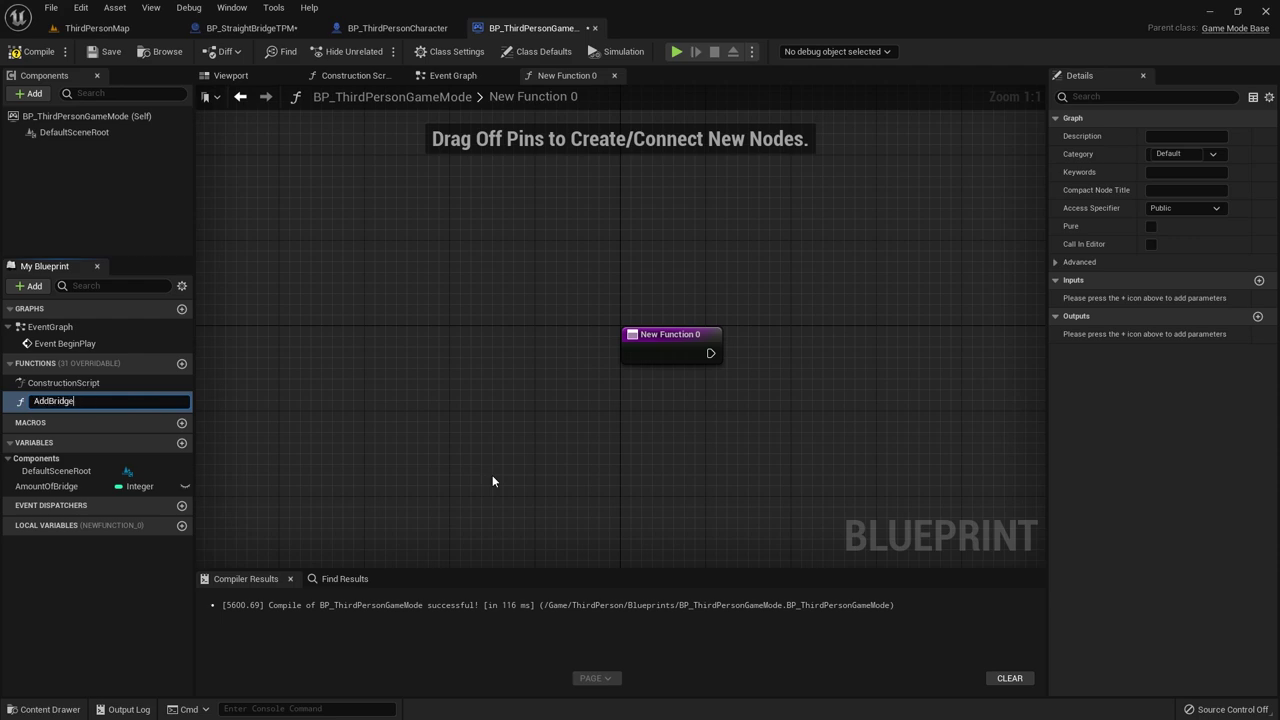
pyautogui.press('Return')
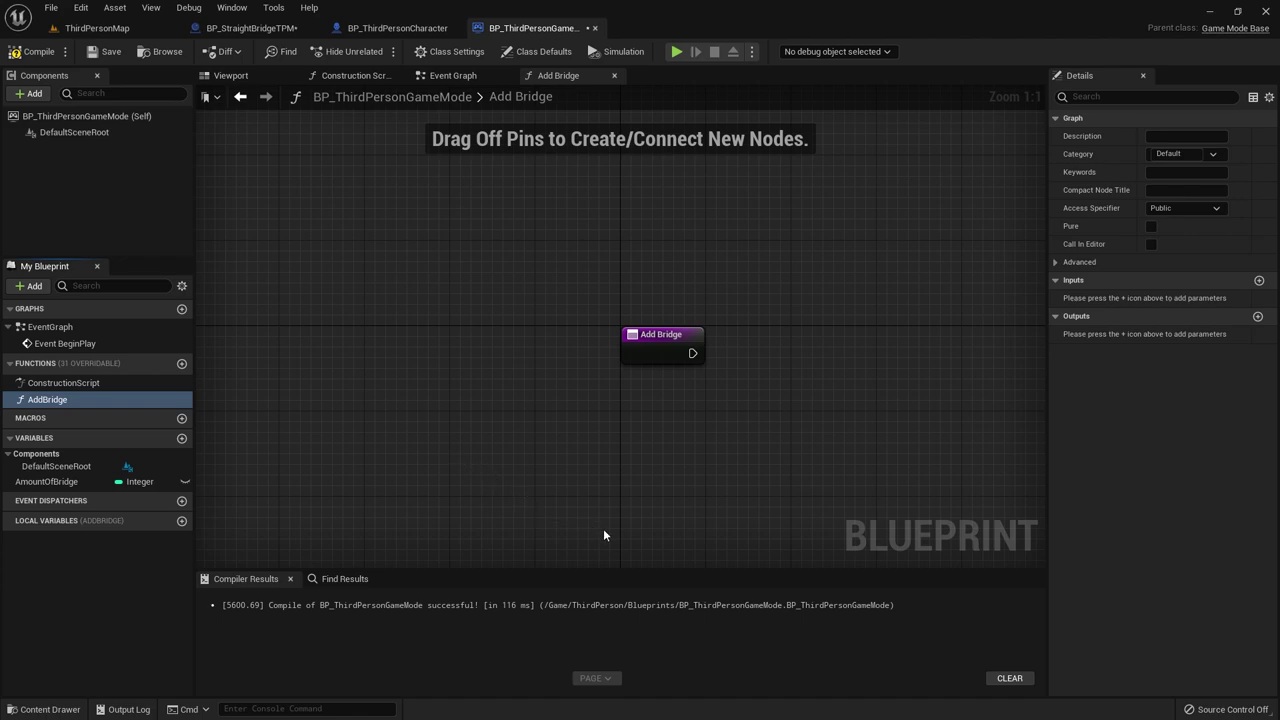
pyautogui.moveTo(697, 412); pyautogui.dragTo(486, 390, button='right')
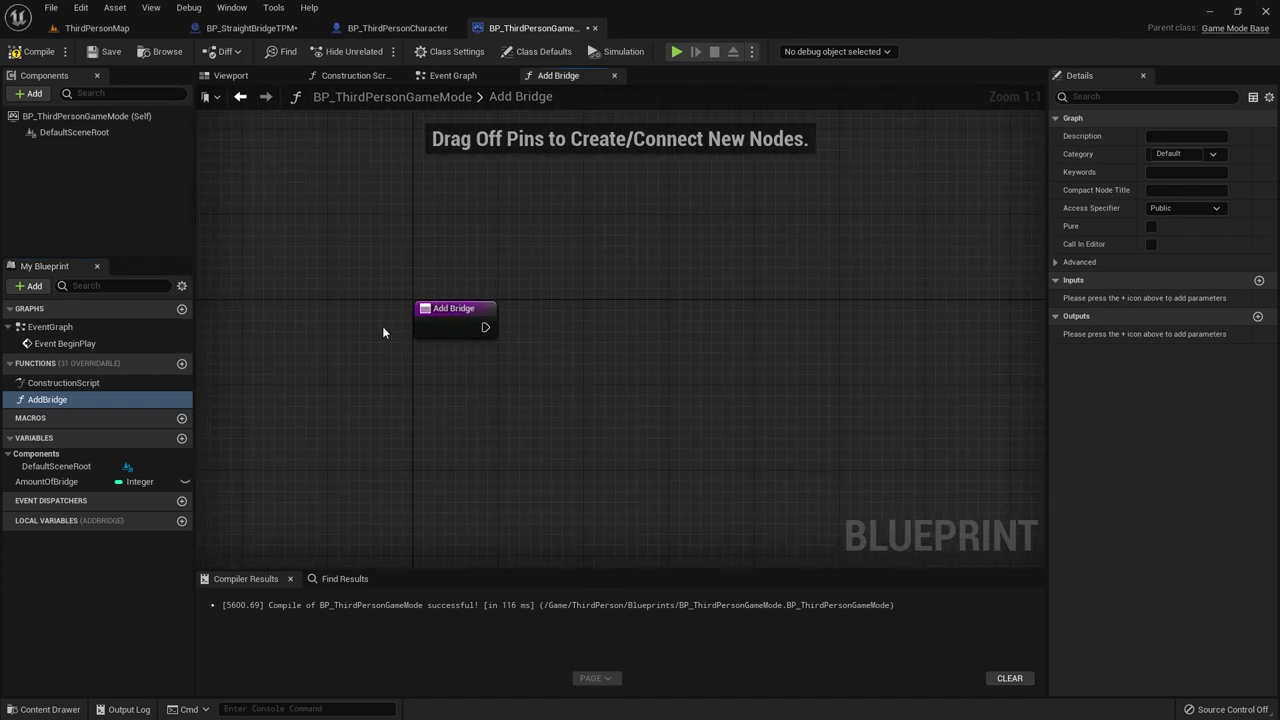
pyautogui.moveTo(582, 361); pyautogui.dragTo(512, 350, button='right')
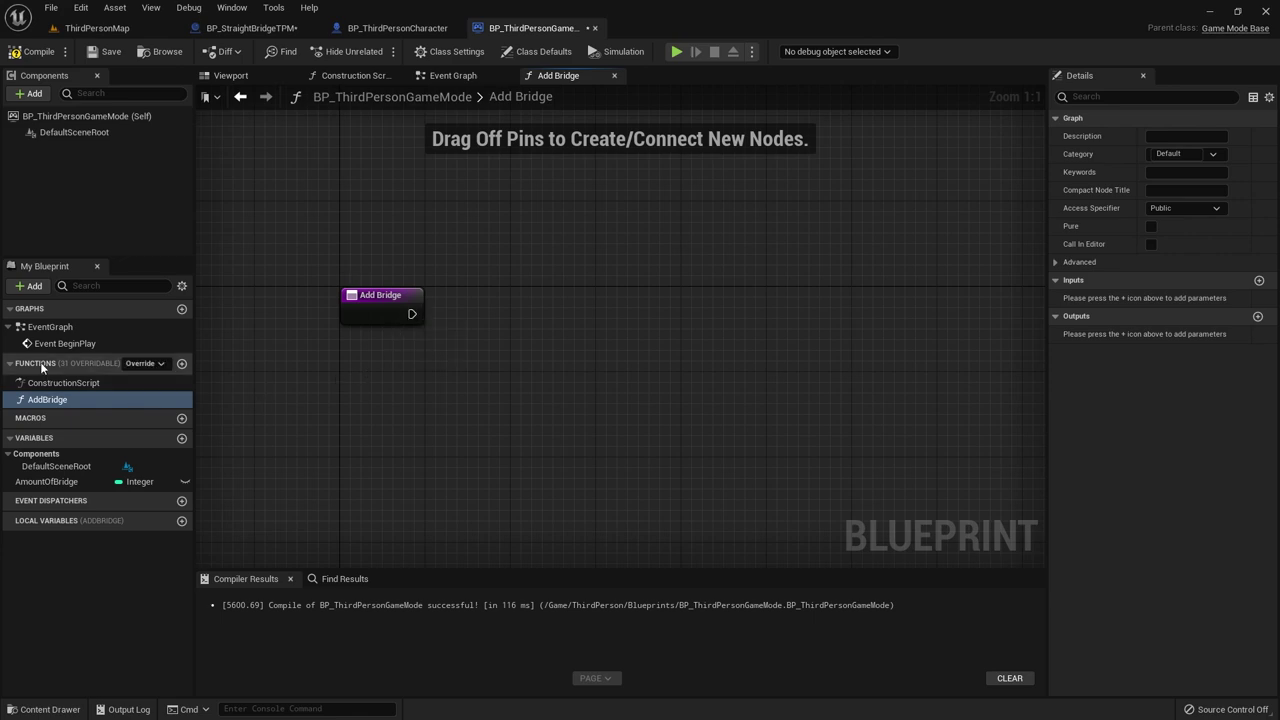
# - Place an AddBridge call on the For Loop's Loop Body, then reopen the AddBridge graph
pyautogui.click(453, 75)
pyautogui.moveTo(50, 403); pyautogui.dragTo(840, 260)
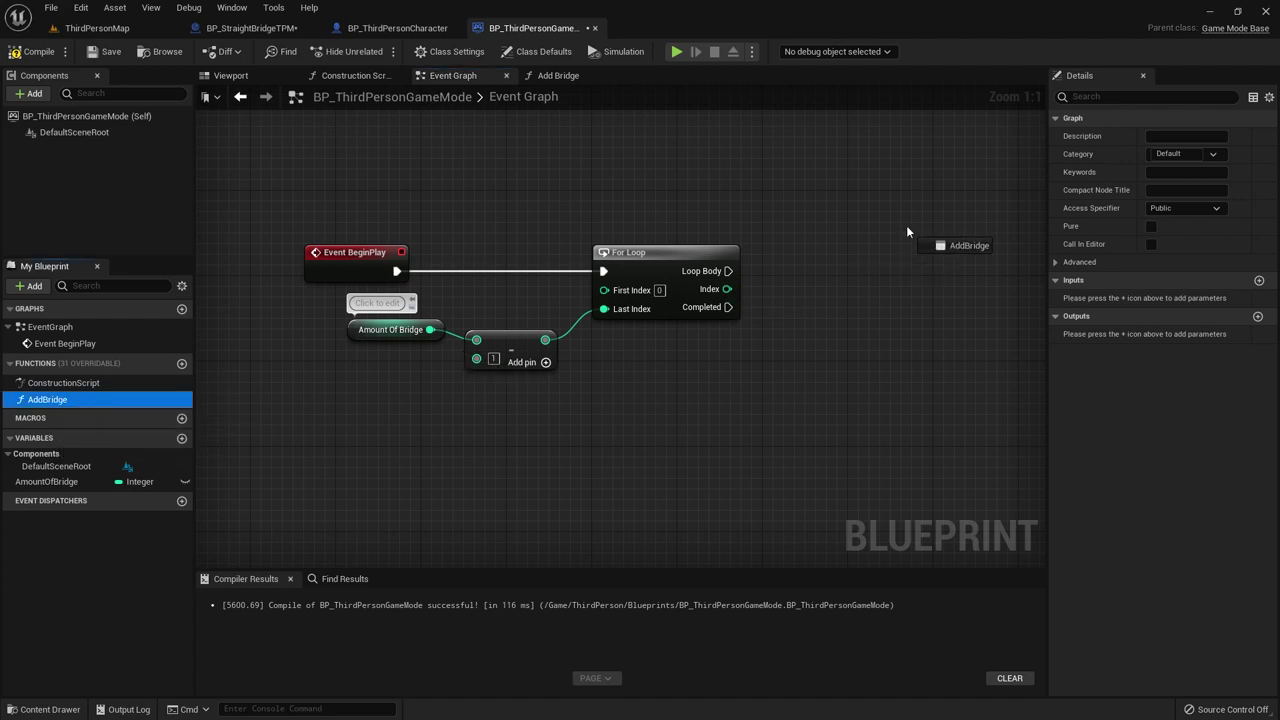
pyautogui.moveTo(728, 271); pyautogui.dragTo(851, 294)
pyautogui.click(851, 294)
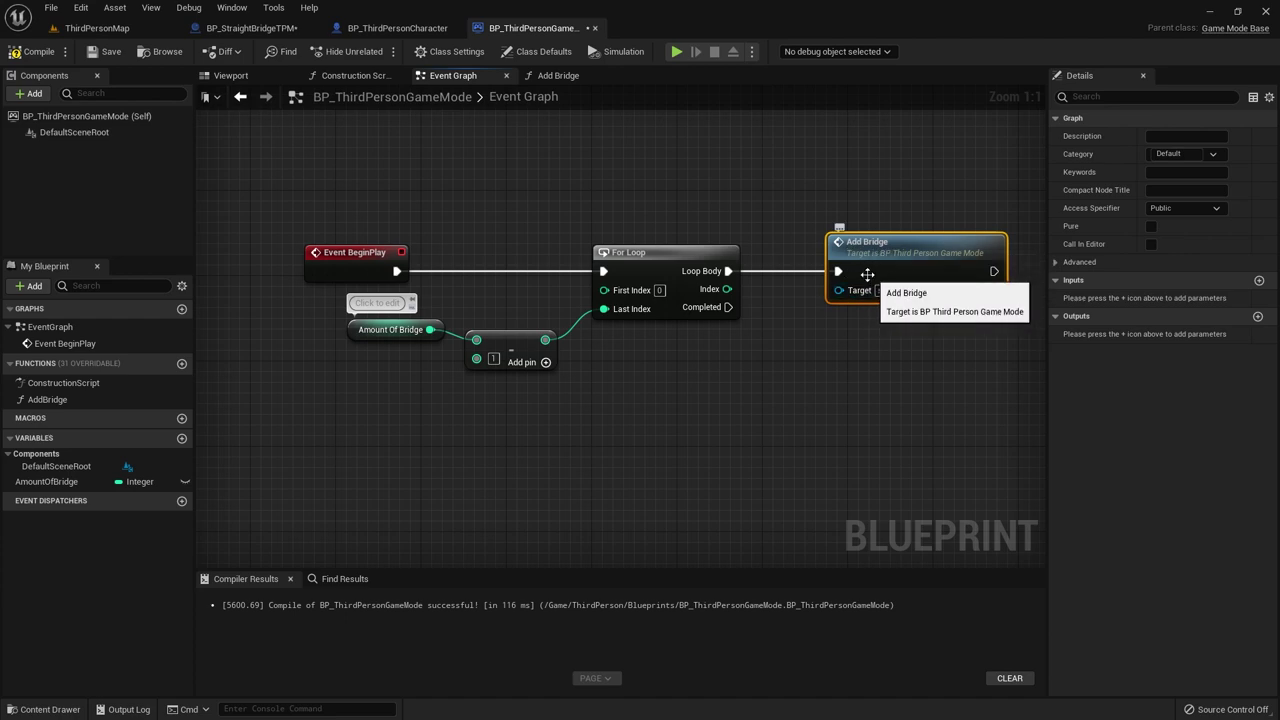
pyautogui.doubleClick(41, 400)
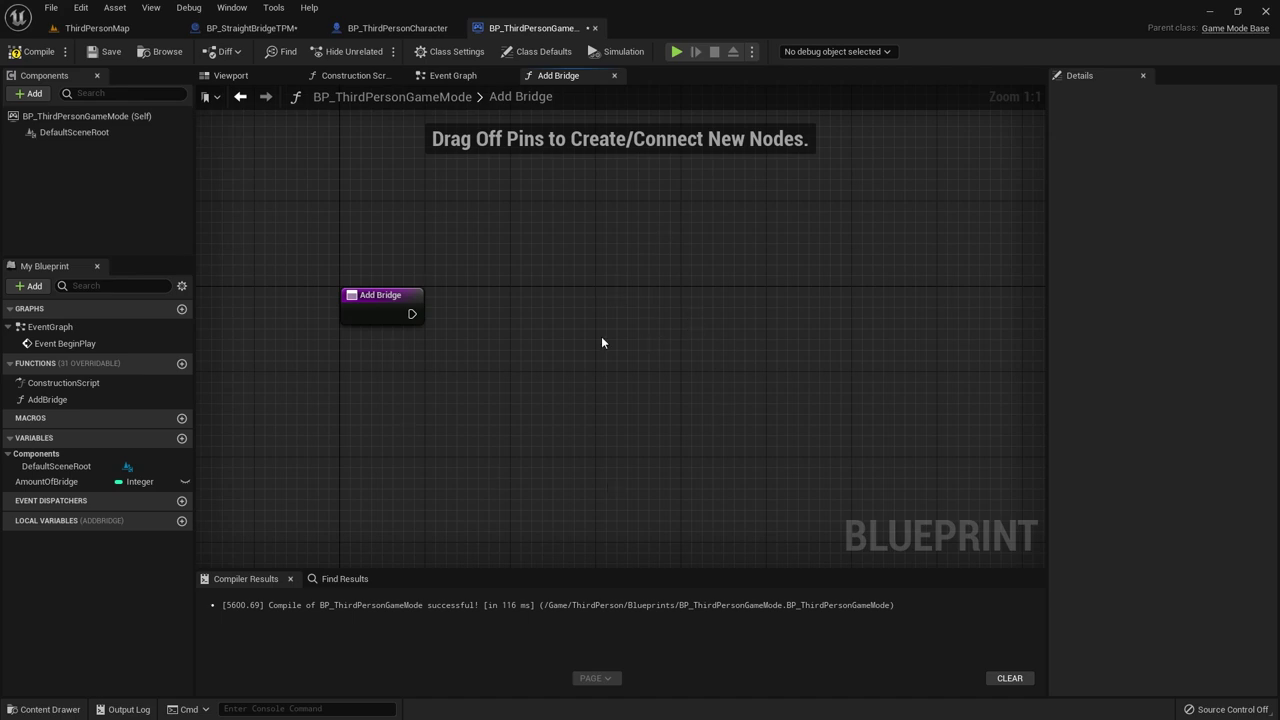
# - Add a SpawnActor from Class node after AddBridge's entry and save BP_StraightBridgeTPM
pyautogui.moveTo(411, 313); pyautogui.dragTo(712, 314)
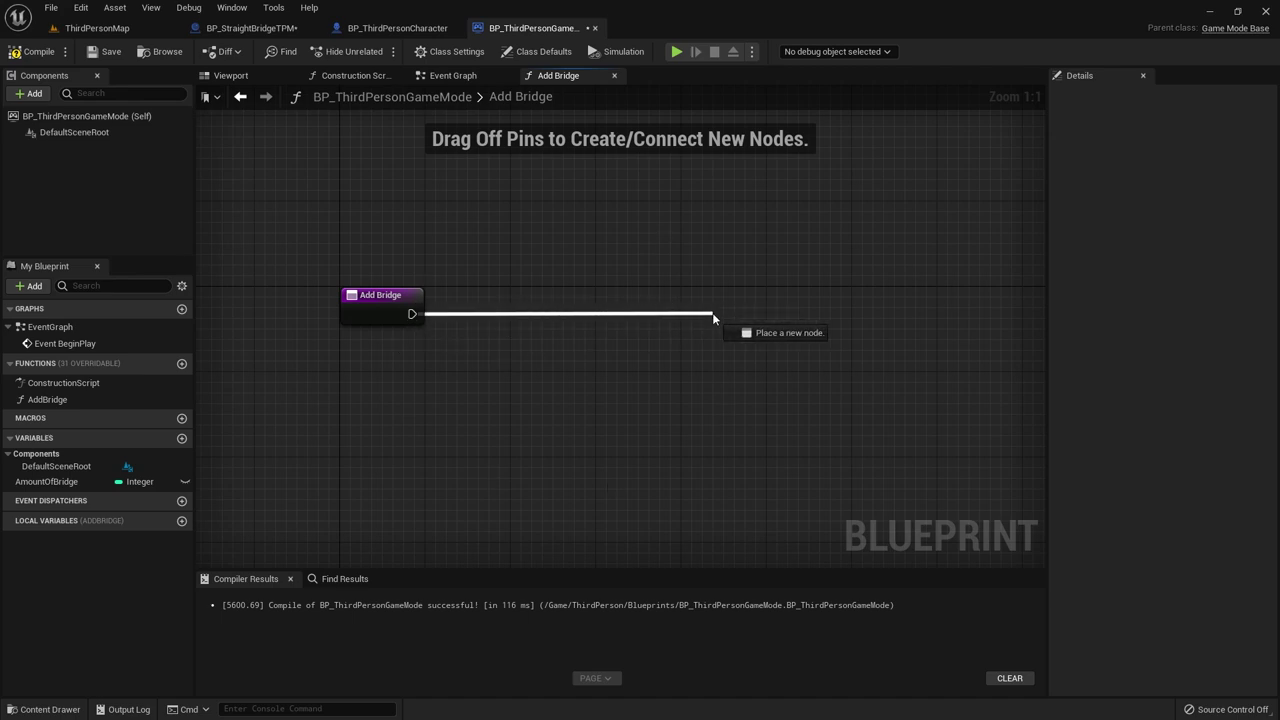
pyautogui.write('spawnact')
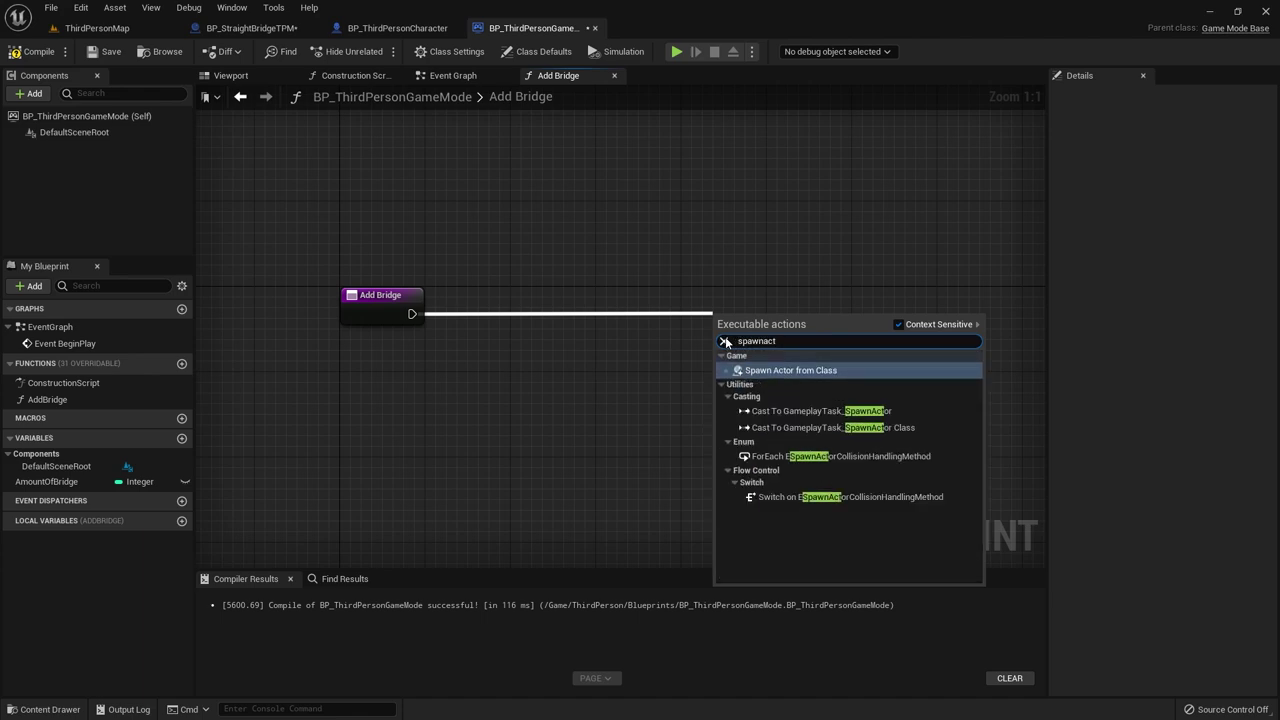
pyautogui.click(788, 370)
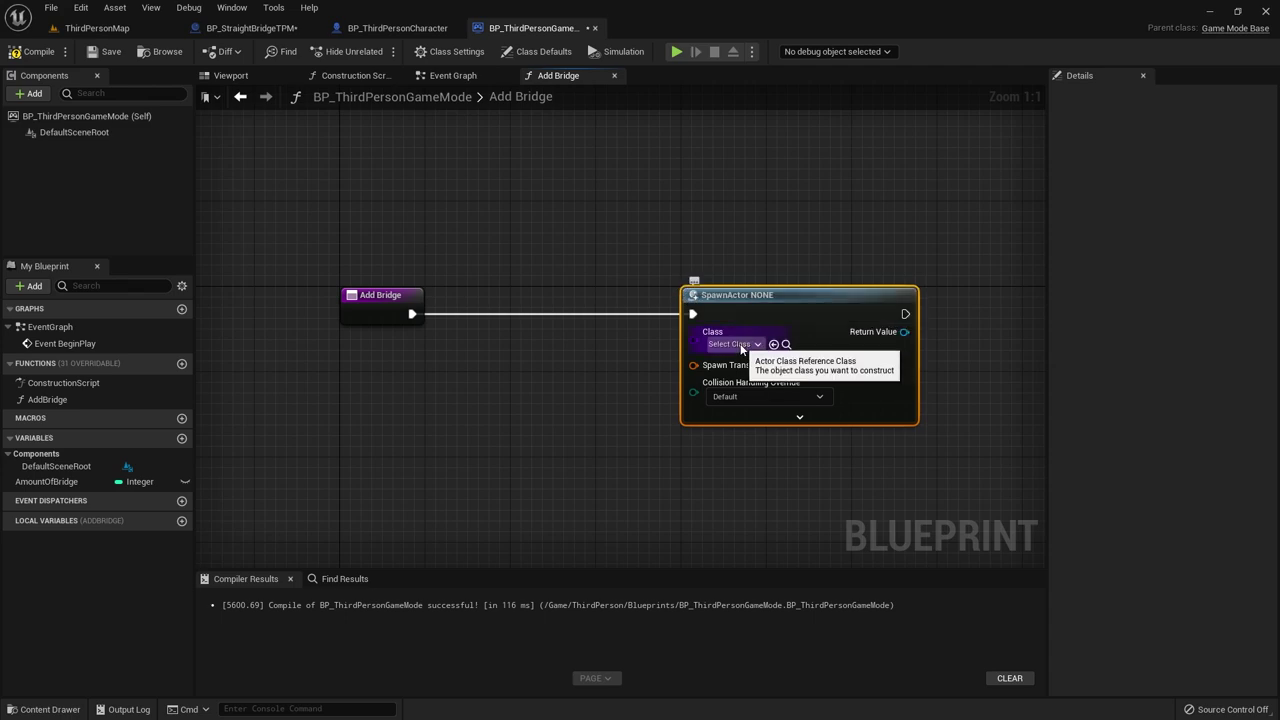
pyautogui.click(250, 28)
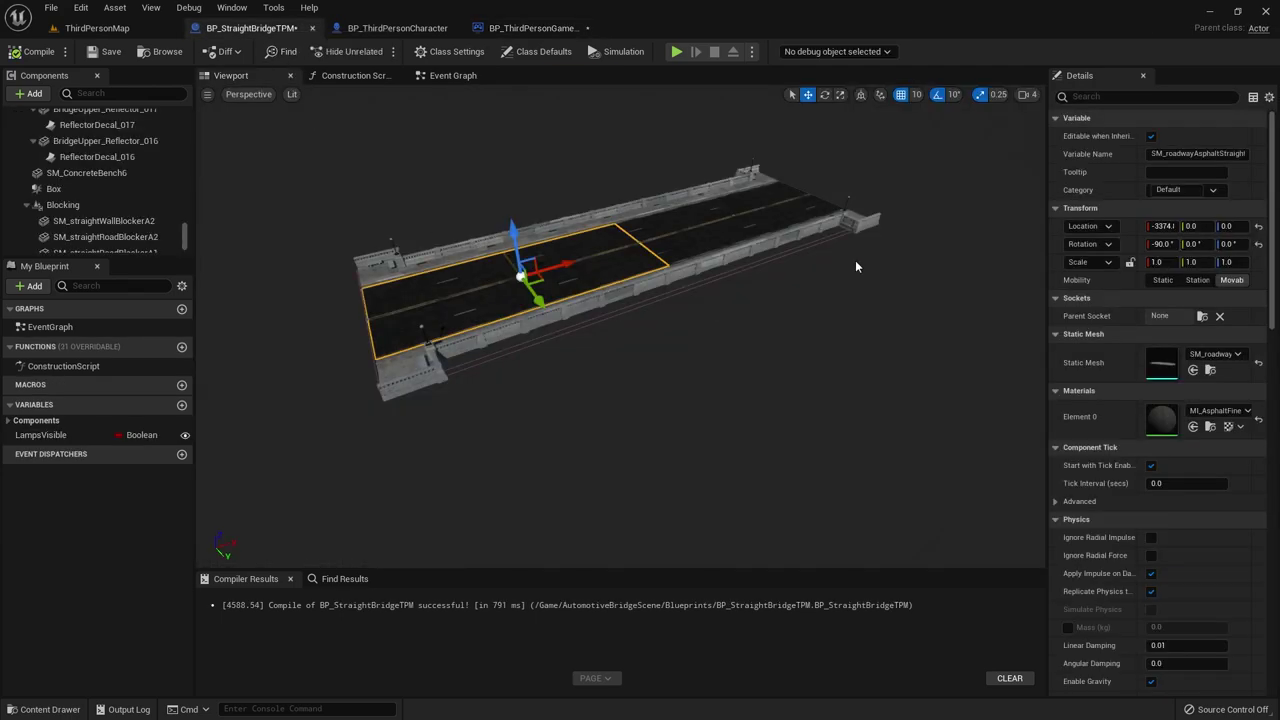
pyautogui.click(105, 51)
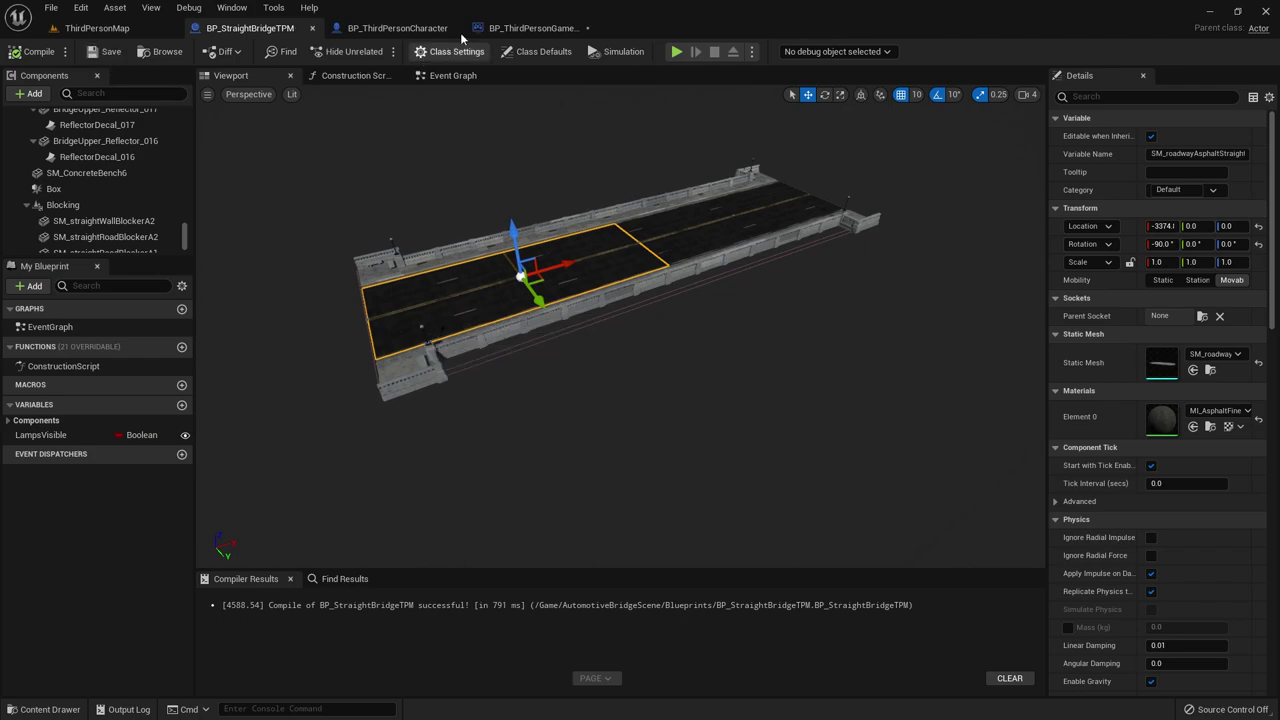
pyautogui.click(530, 28)
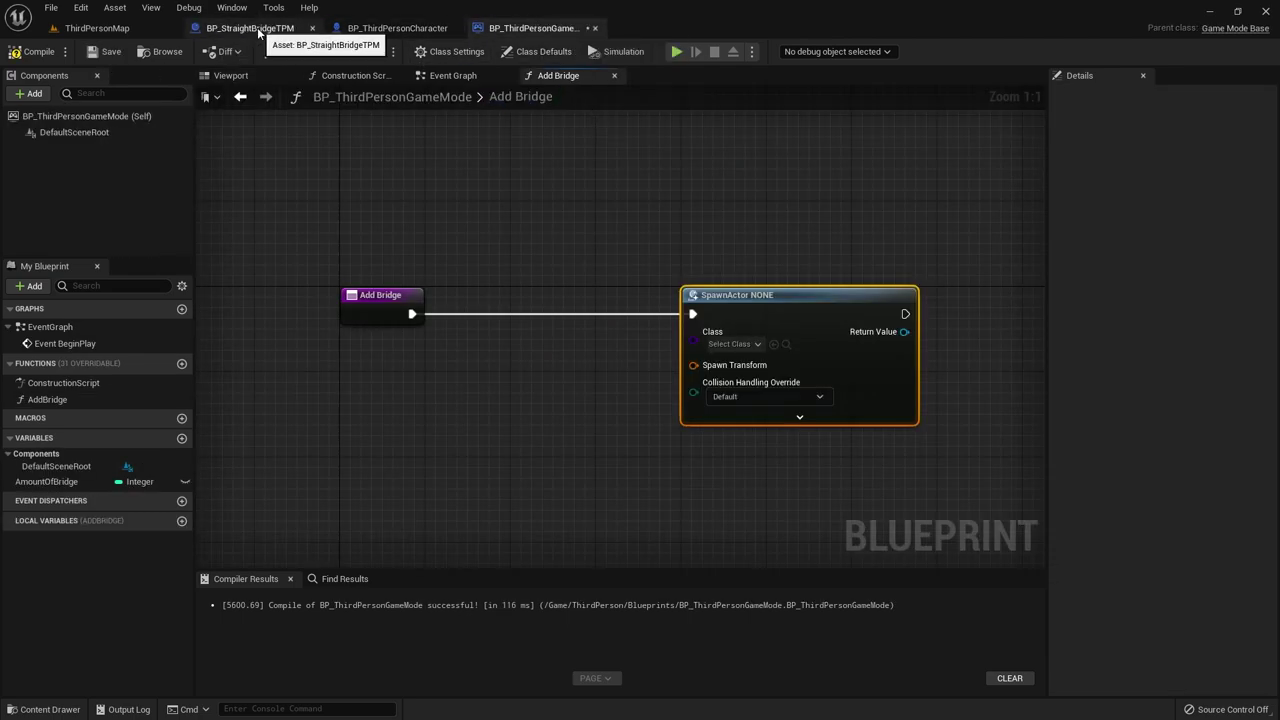
# - Set the SpawnActor node's class to BP_StraightBridgeTPM
pyautogui.click(735, 344)
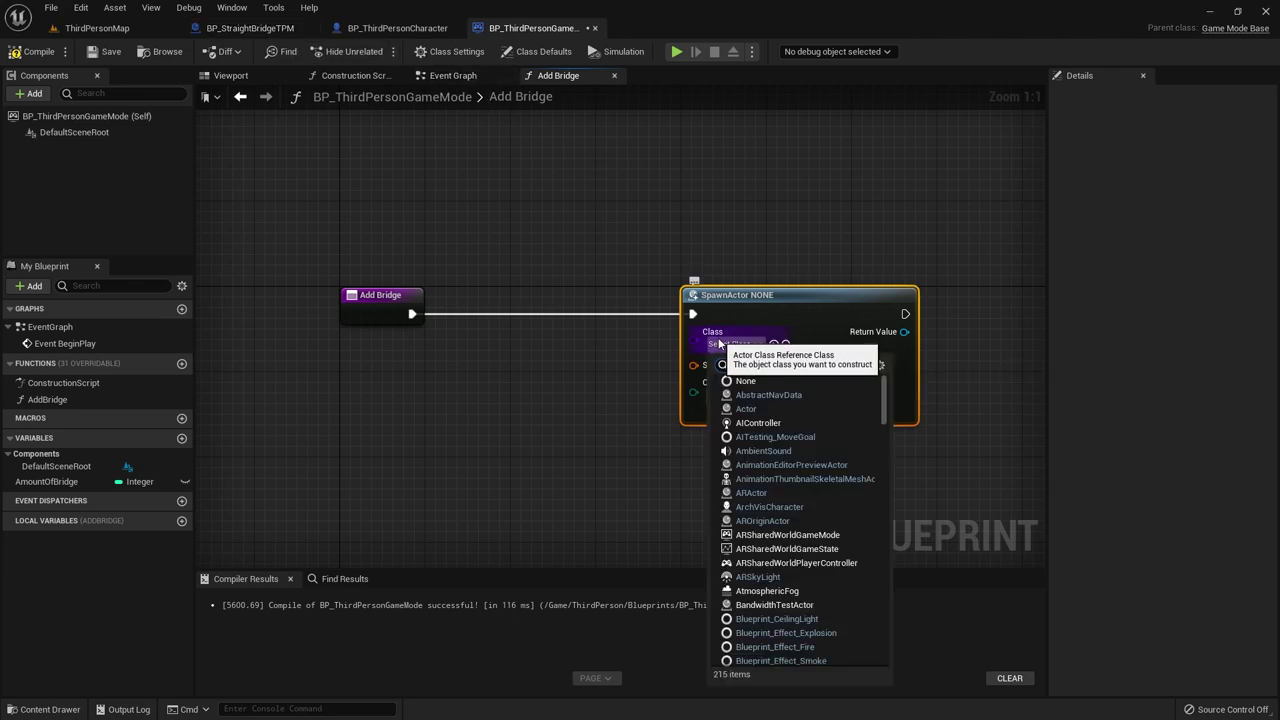
pyautogui.write('bp_')
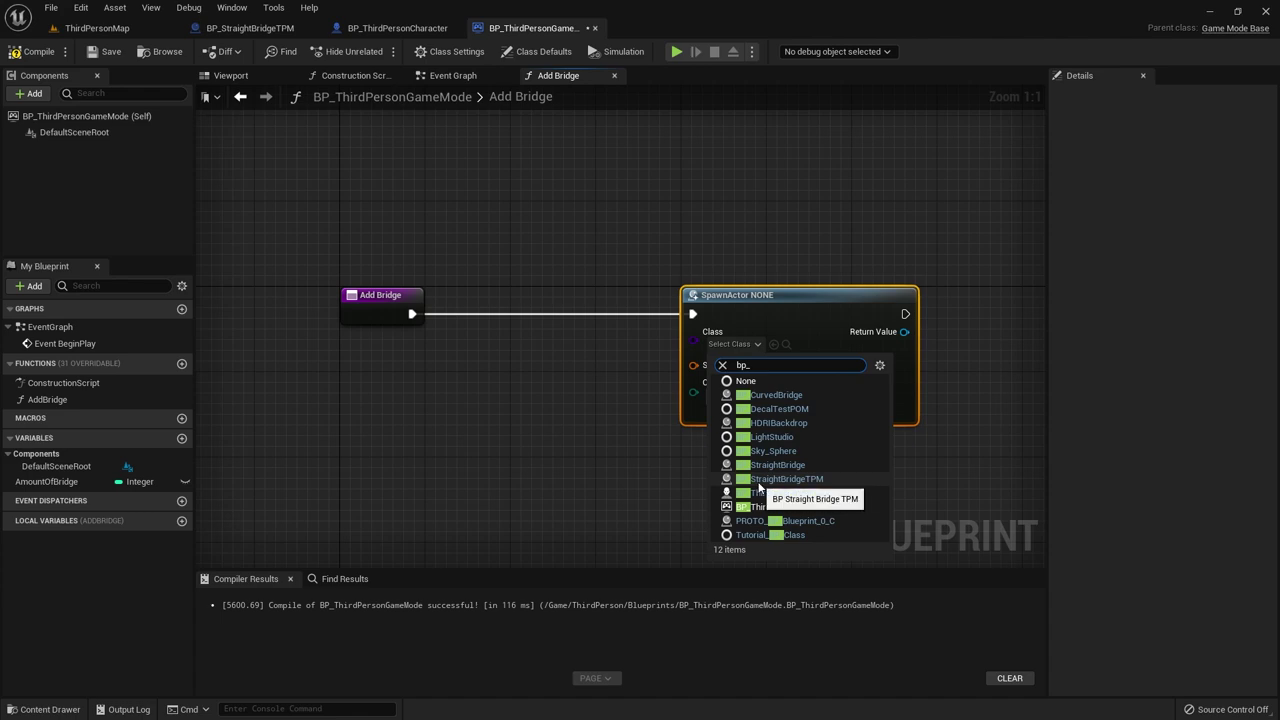
pyautogui.click(820, 484)
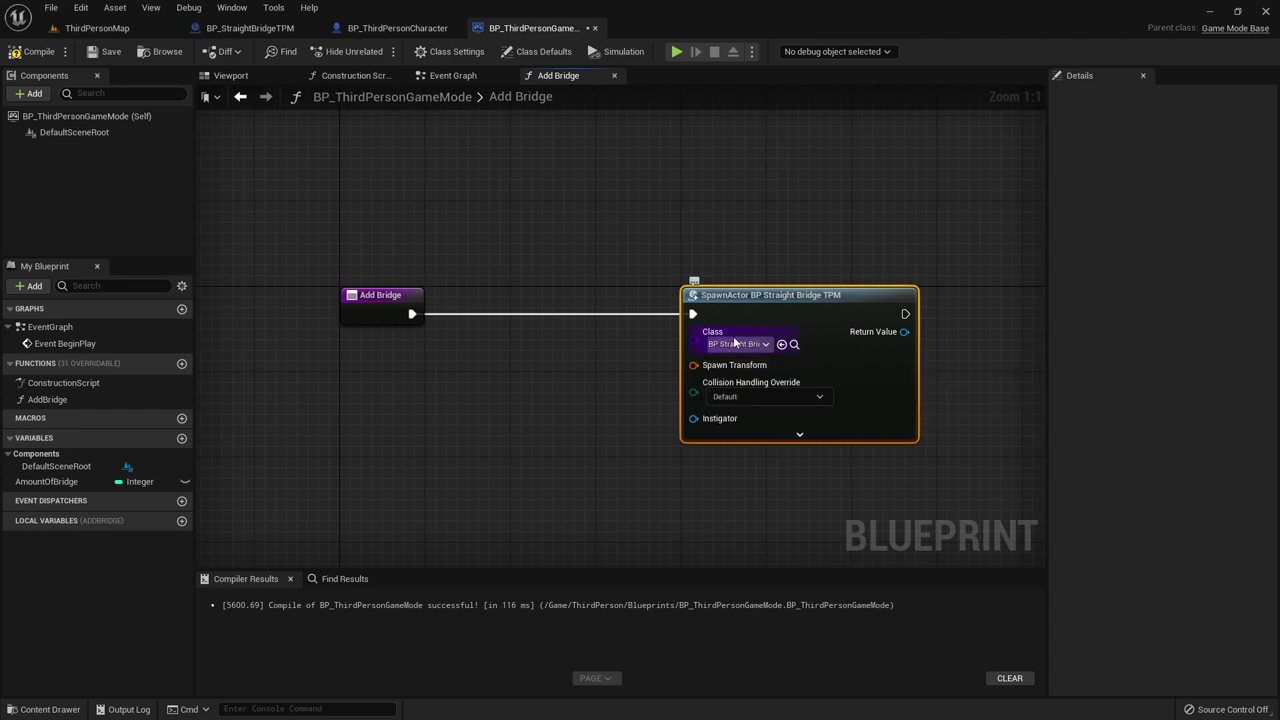
pyautogui.moveTo(760, 302); pyautogui.dragTo(835, 302)
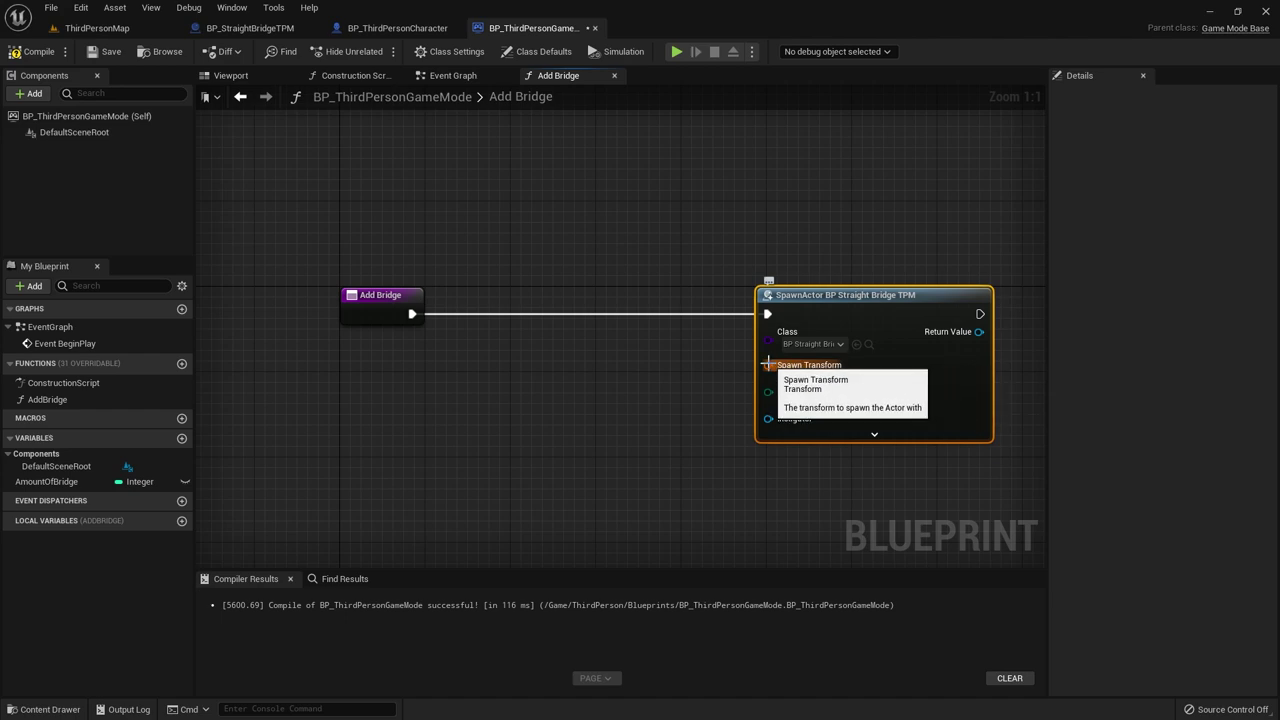
# - Split Spawn Transform into location, rotation and scale, keeping Location as one vector pin
pyautogui.rightClick(768, 364)
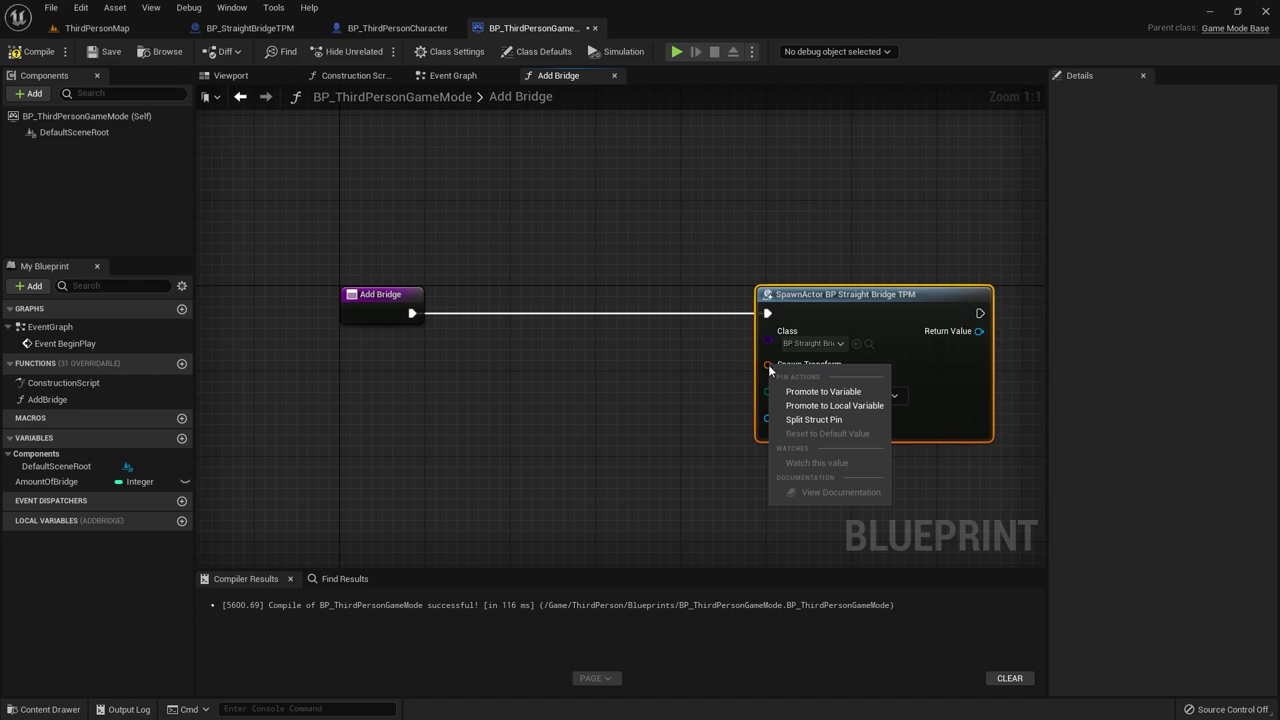
pyautogui.click(812, 420)
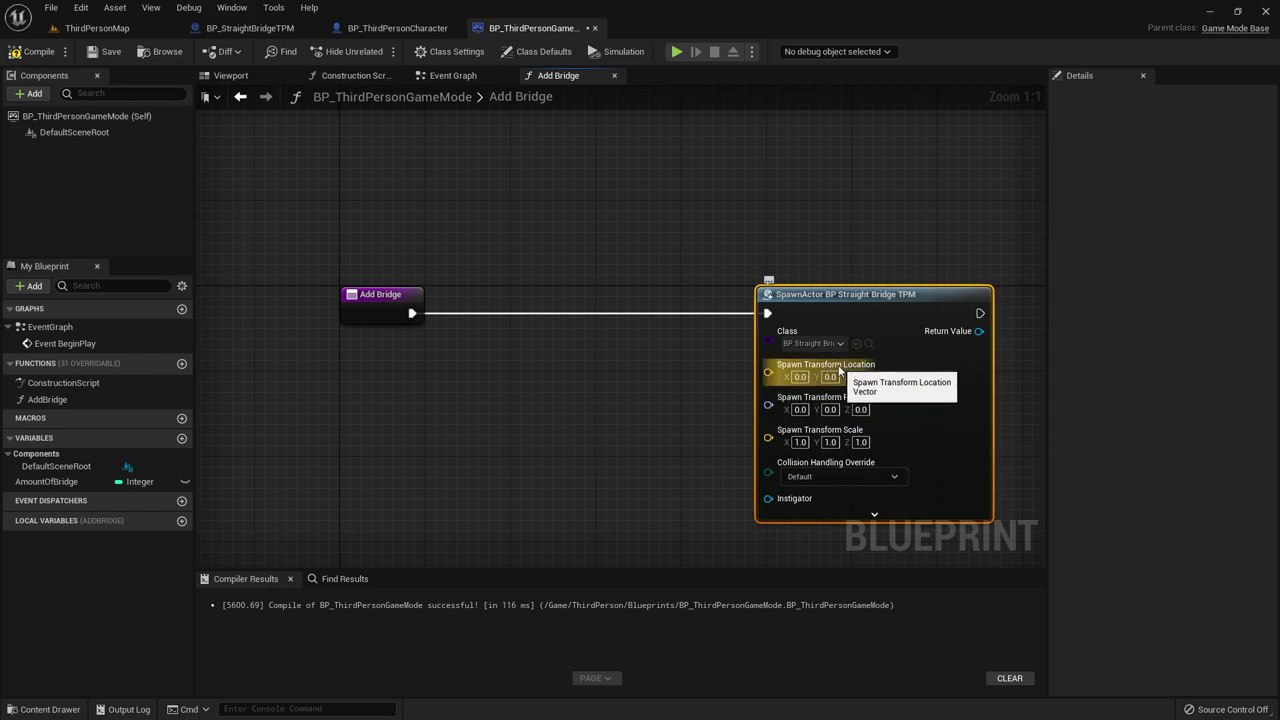
pyautogui.rightClick(785, 374)
pyautogui.click(805, 428)
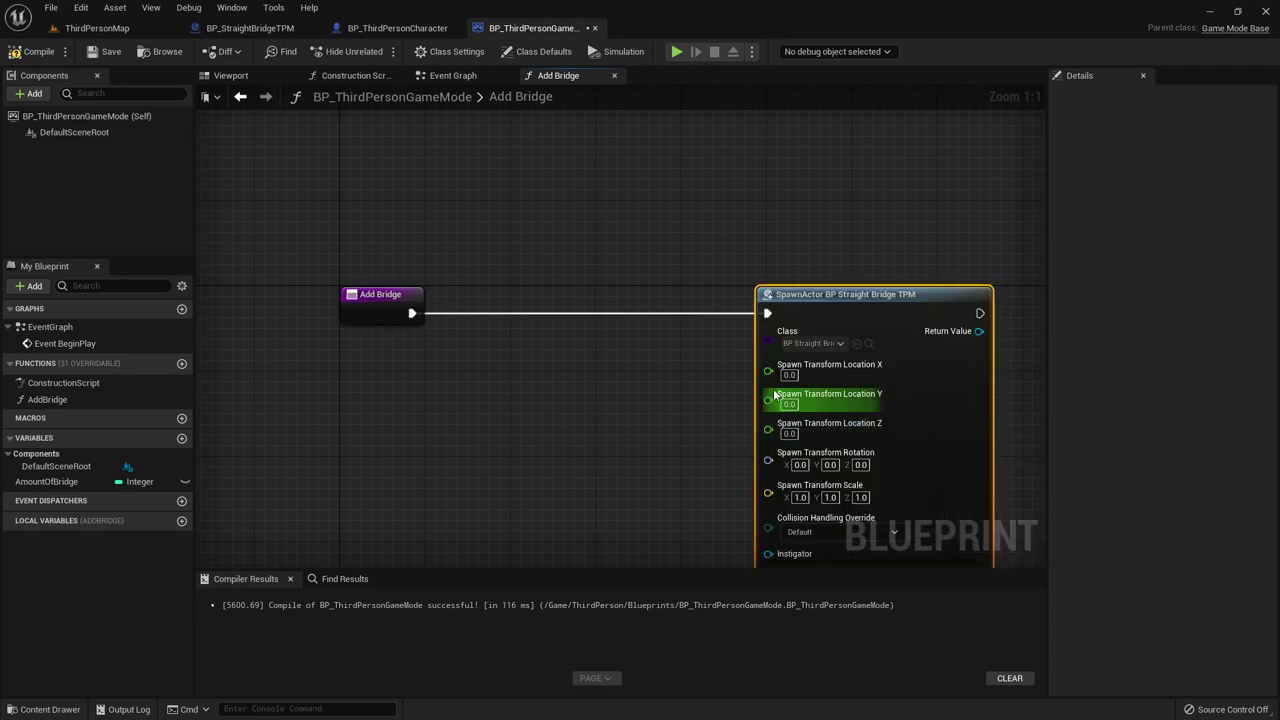
pyautogui.rightClick(768, 371)
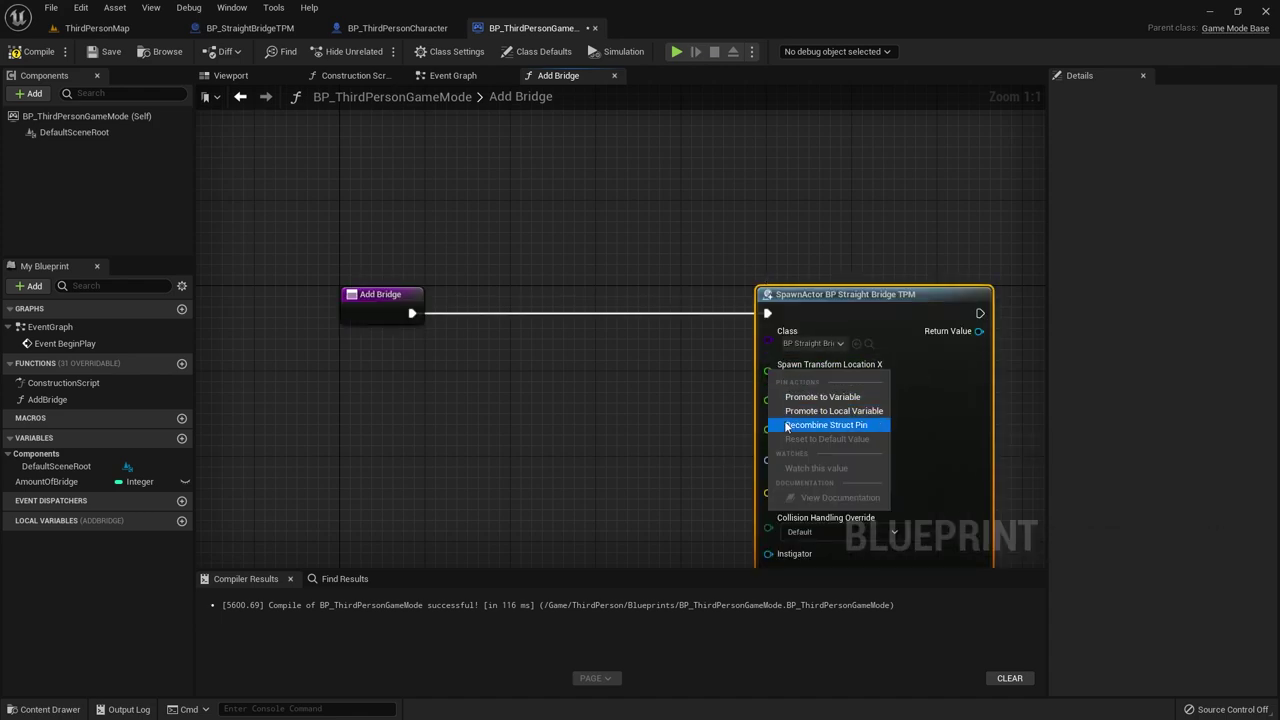
pyautogui.click(805, 428)
pyautogui.moveTo(768, 372); pyautogui.dragTo(625, 412)
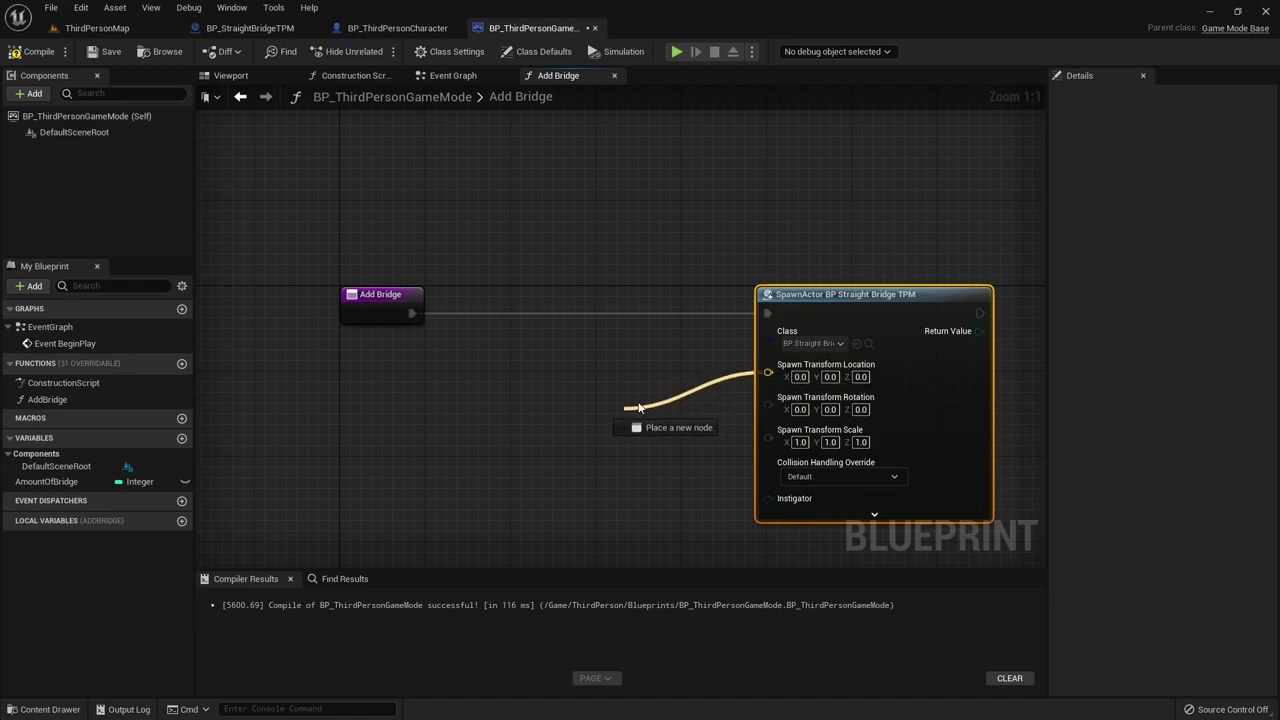
# - Add a Make Vector node driving SpawnActor's Spawn Transform Location, then go back to the Event Graph
pyautogui.write('ma')
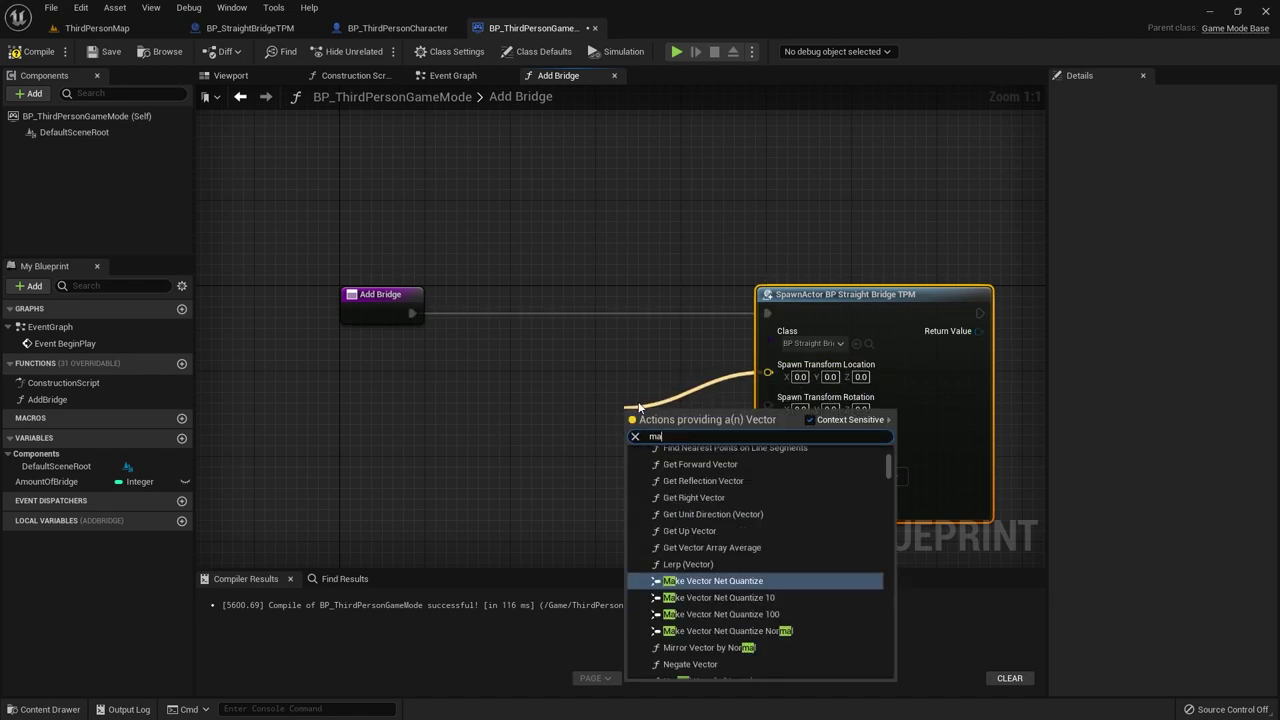
pyautogui.write('ke ve')
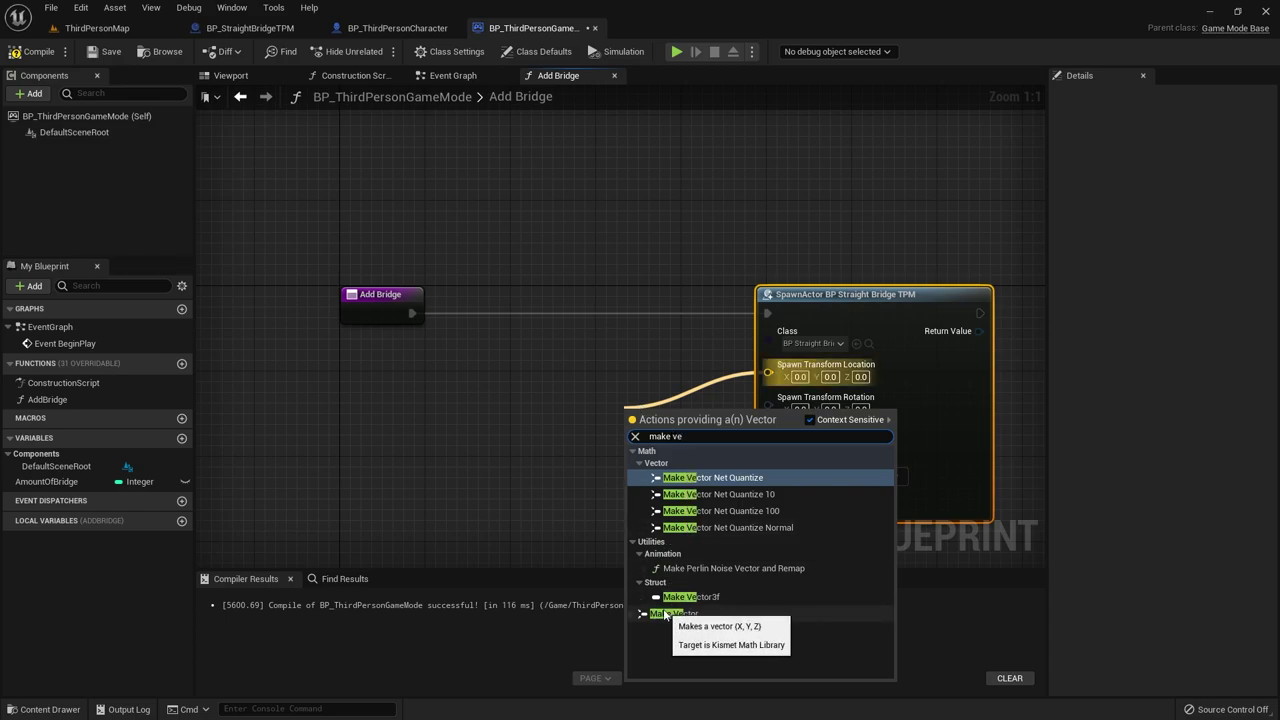
pyautogui.click(688, 617)
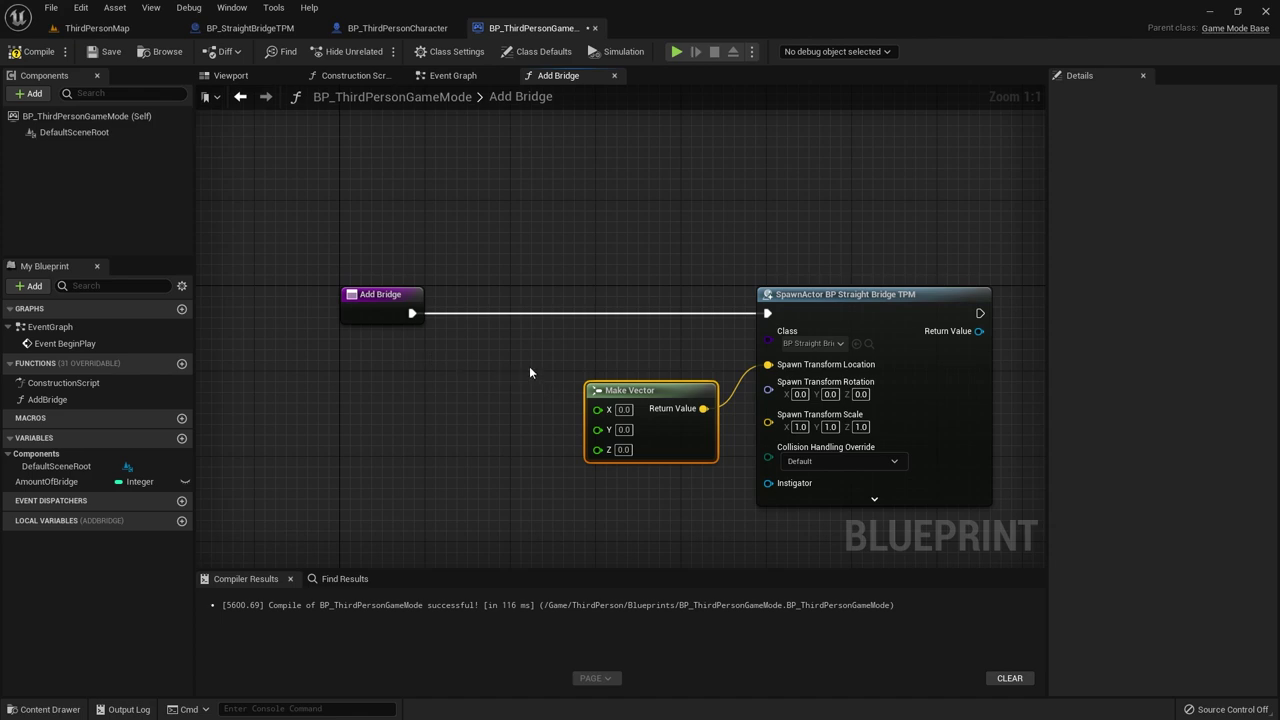
pyautogui.click(457, 77)
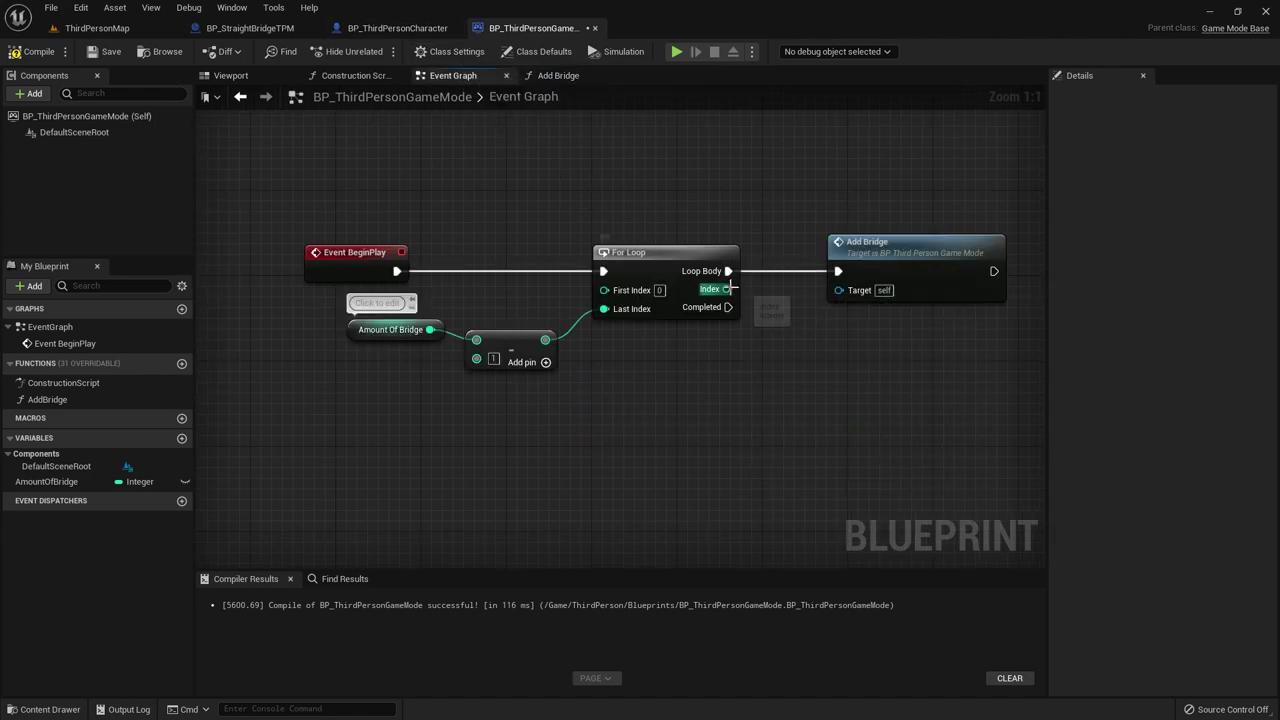
# - Try wiring the For Loop index into the Add Bridge call, discard the loose wire, and select the call node
pyautogui.moveTo(727, 289); pyautogui.dragTo(892, 316)
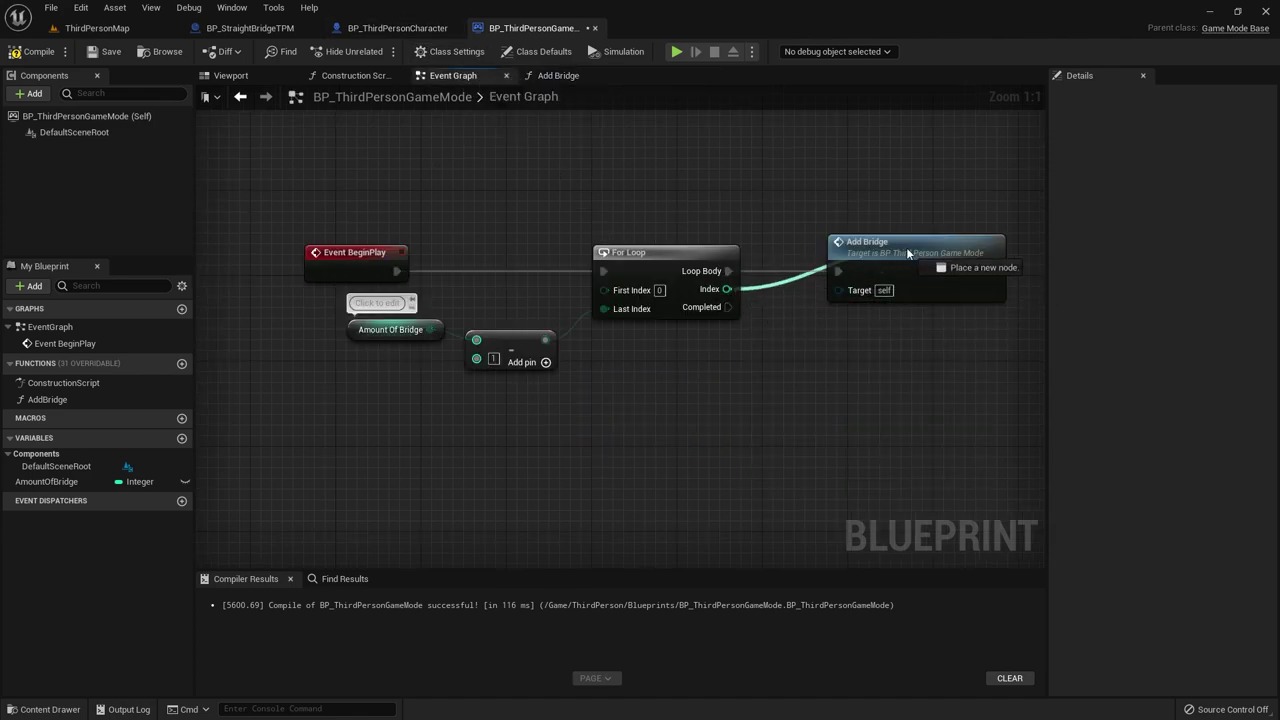
pyautogui.moveTo(892, 310); pyautogui.dragTo(790, 390)
pyautogui.click(684, 427)
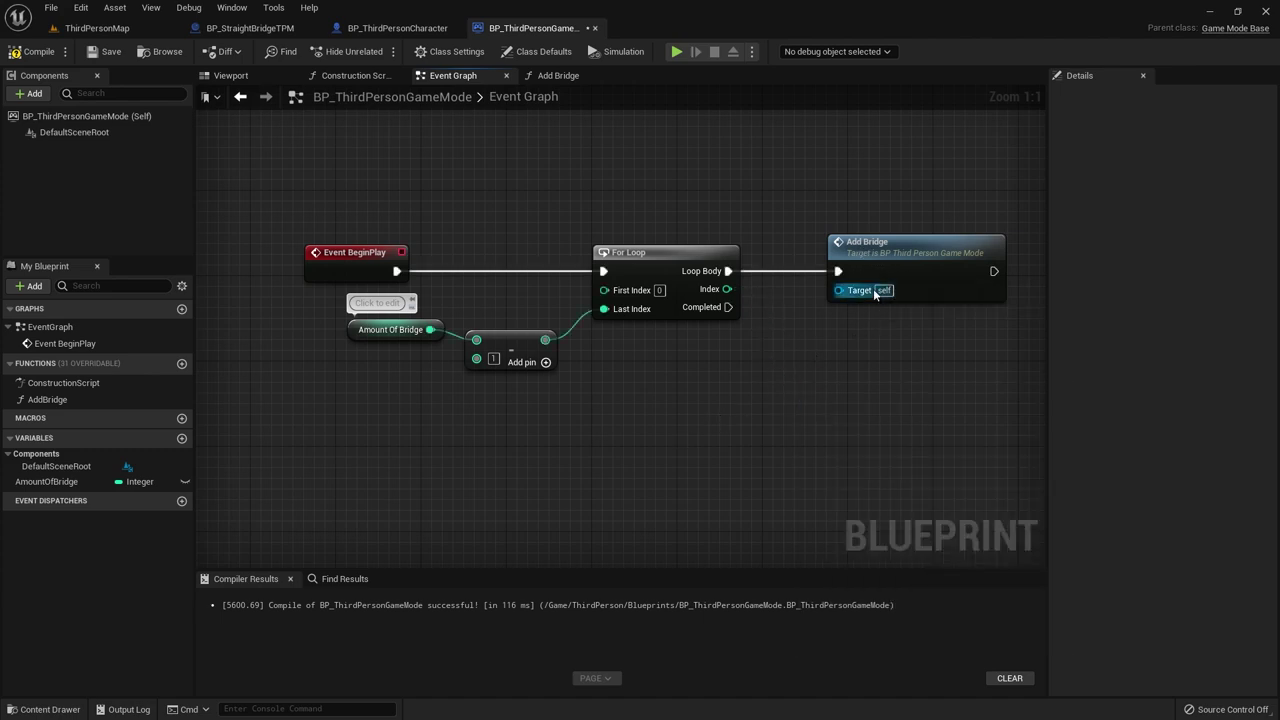
pyautogui.click(894, 262)
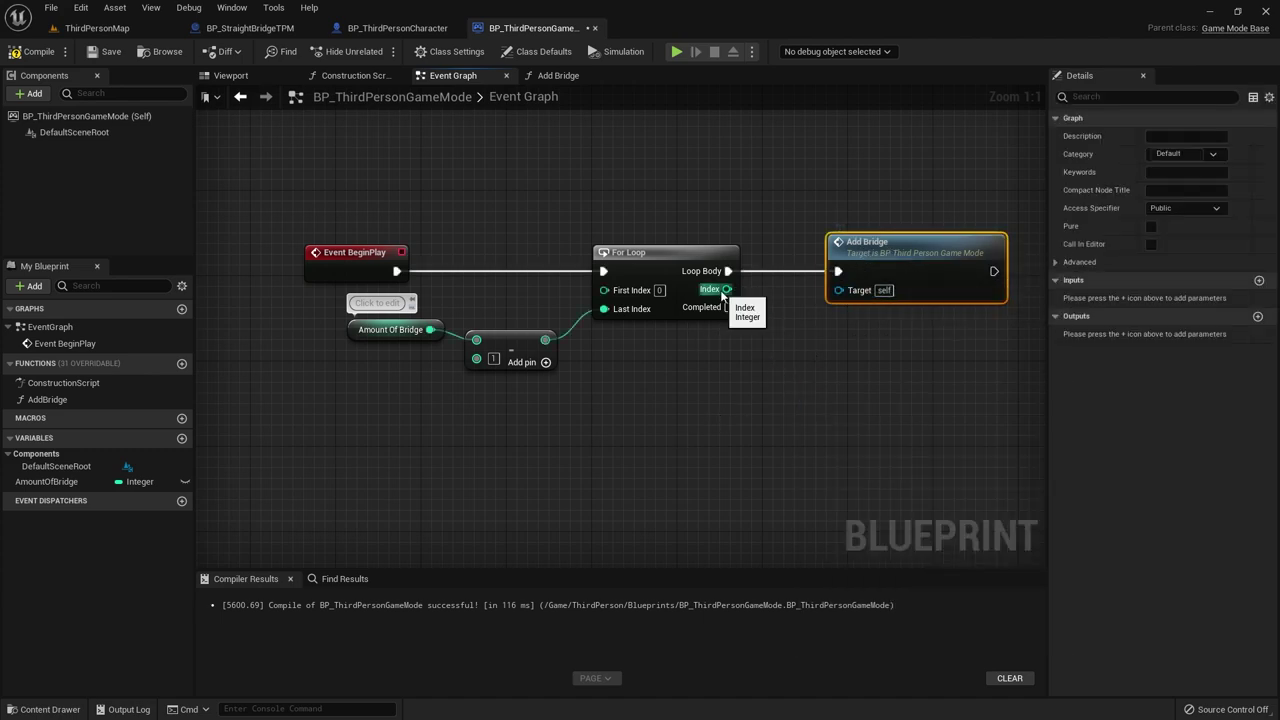
# - In AddBridge's Details, add an input parameter named Index and set its type to Integer
pyautogui.click(550, 79)
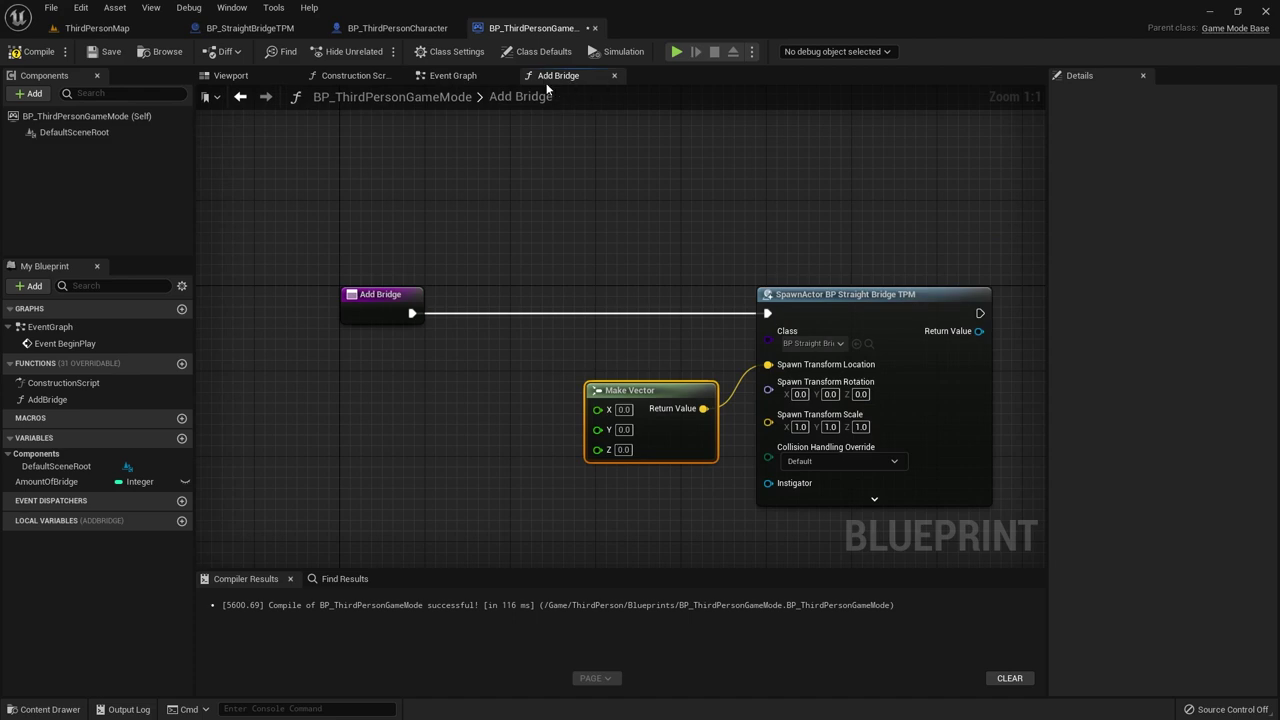
pyautogui.click(58, 399)
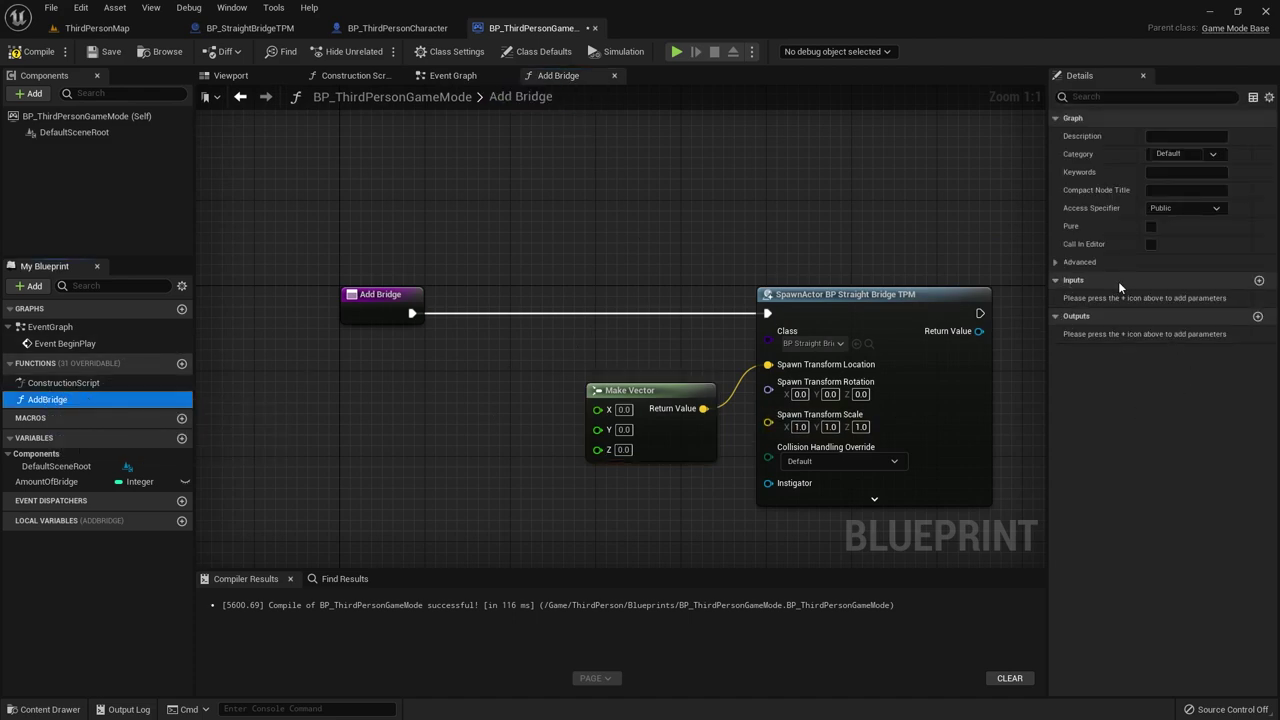
pyautogui.click(1259, 281)
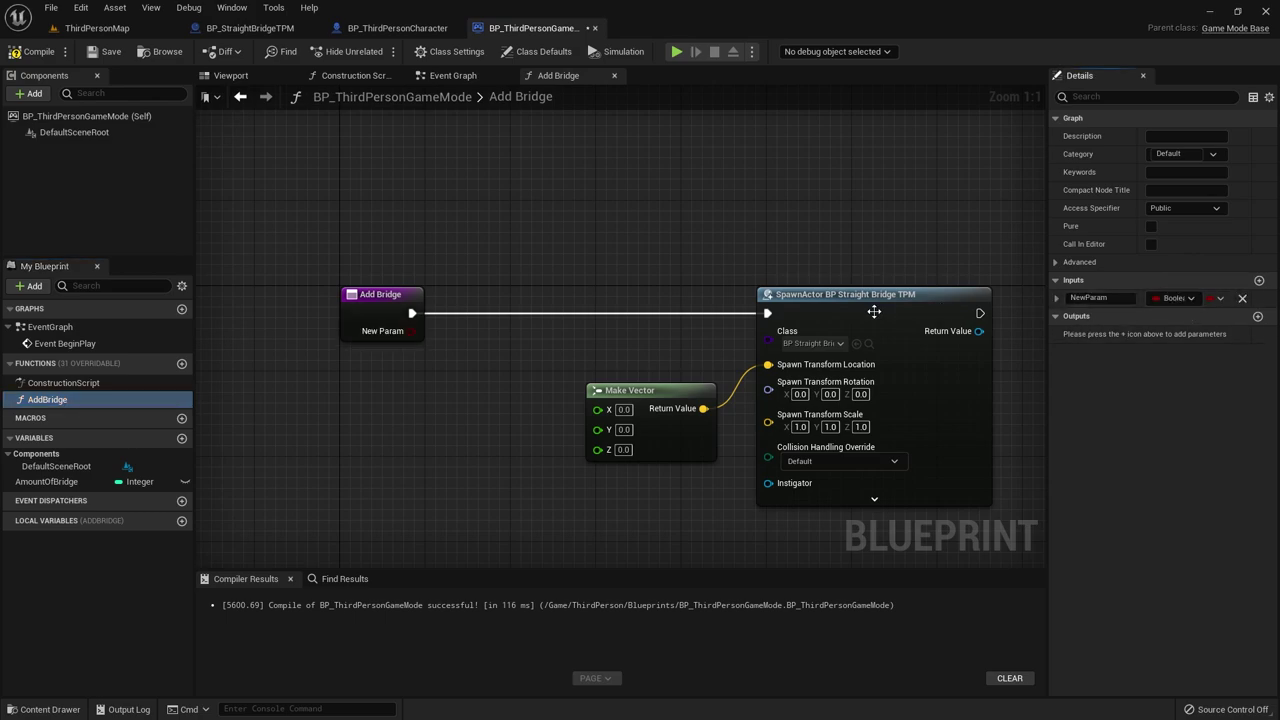
pyautogui.click(1090, 298)
pyautogui.click(1172, 298)
pyautogui.click(509, 476)
pyautogui.click(1181, 300)
pyautogui.click(1128, 359)
# - Wire the For Loop Index into Add Bridge's Index pin, then start routing Index toward Make Vector
pyautogui.click(455, 77)
pyautogui.moveTo(727, 289); pyautogui.dragTo(840, 309)
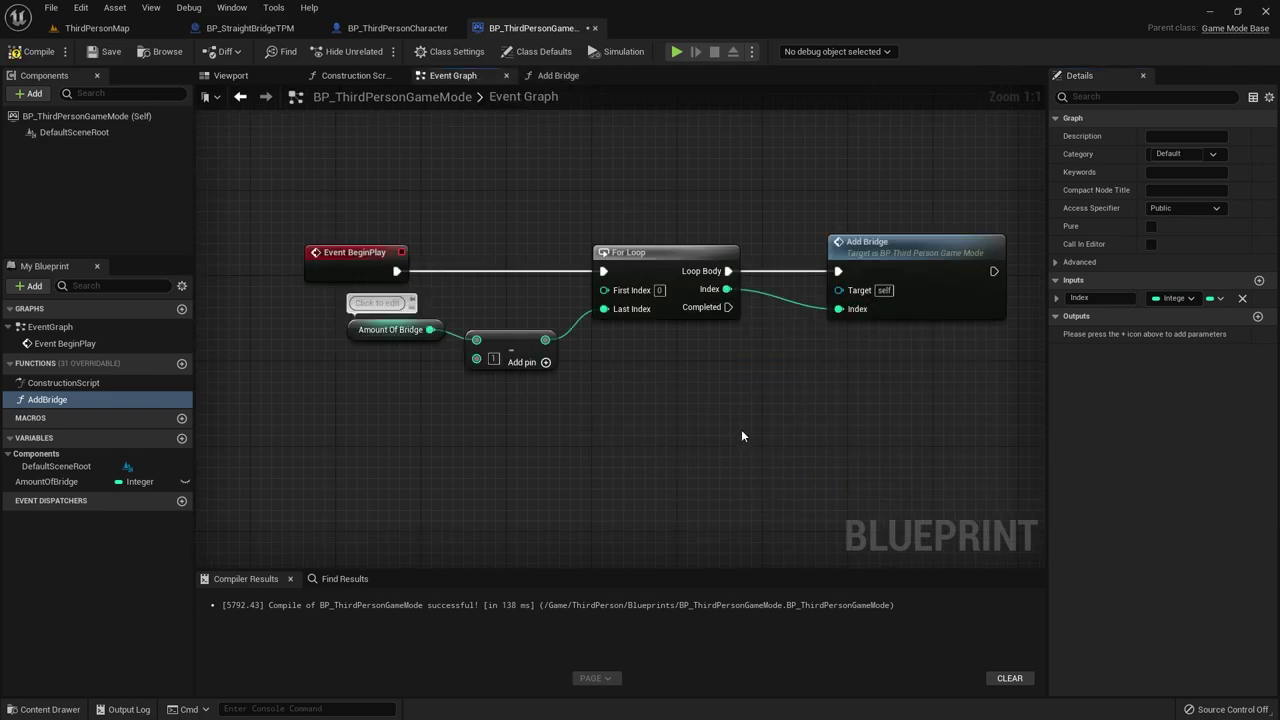
pyautogui.click(583, 79)
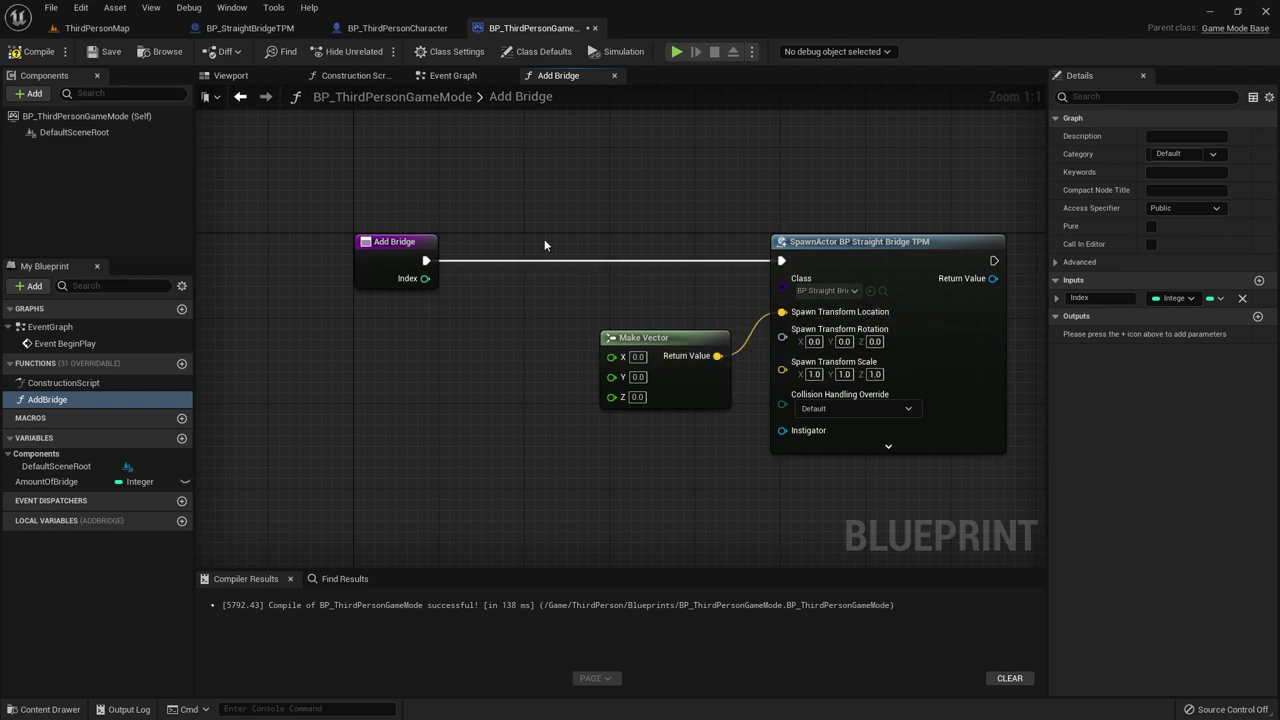
pyautogui.moveTo(425, 283); pyautogui.dragTo(285, 332)
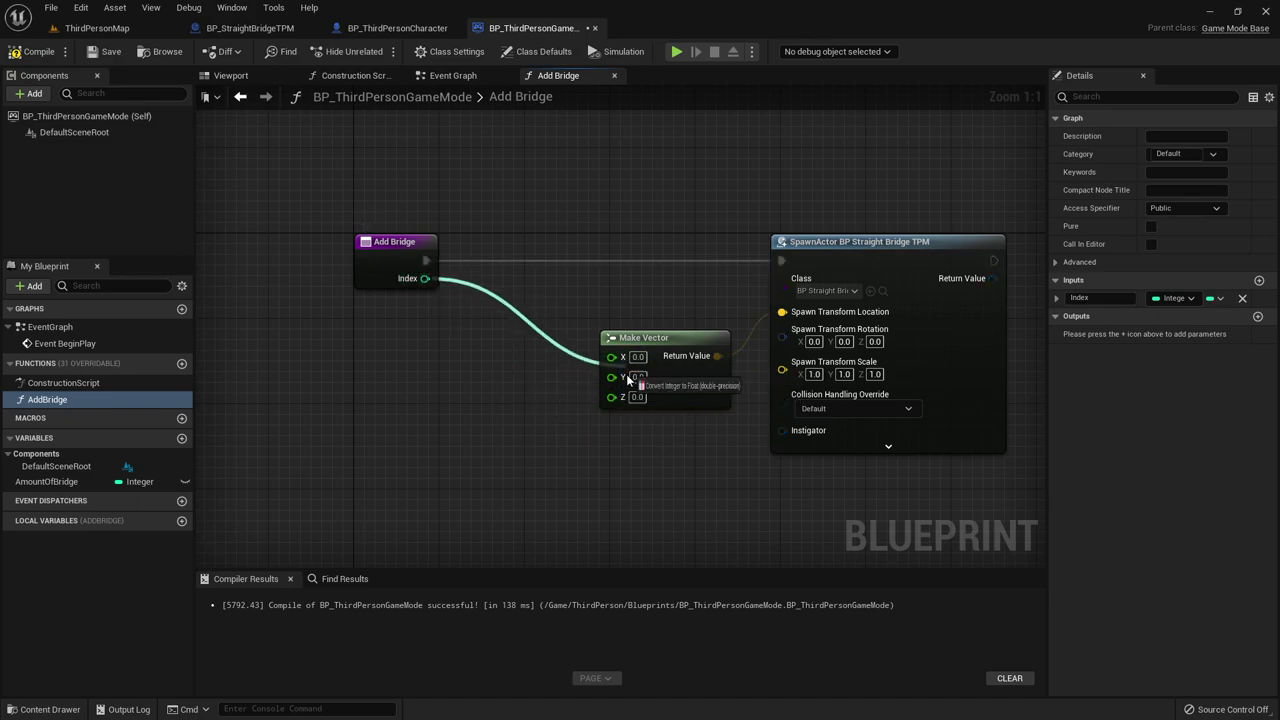
pyautogui.click(115, 30)
pyautogui.press('f')
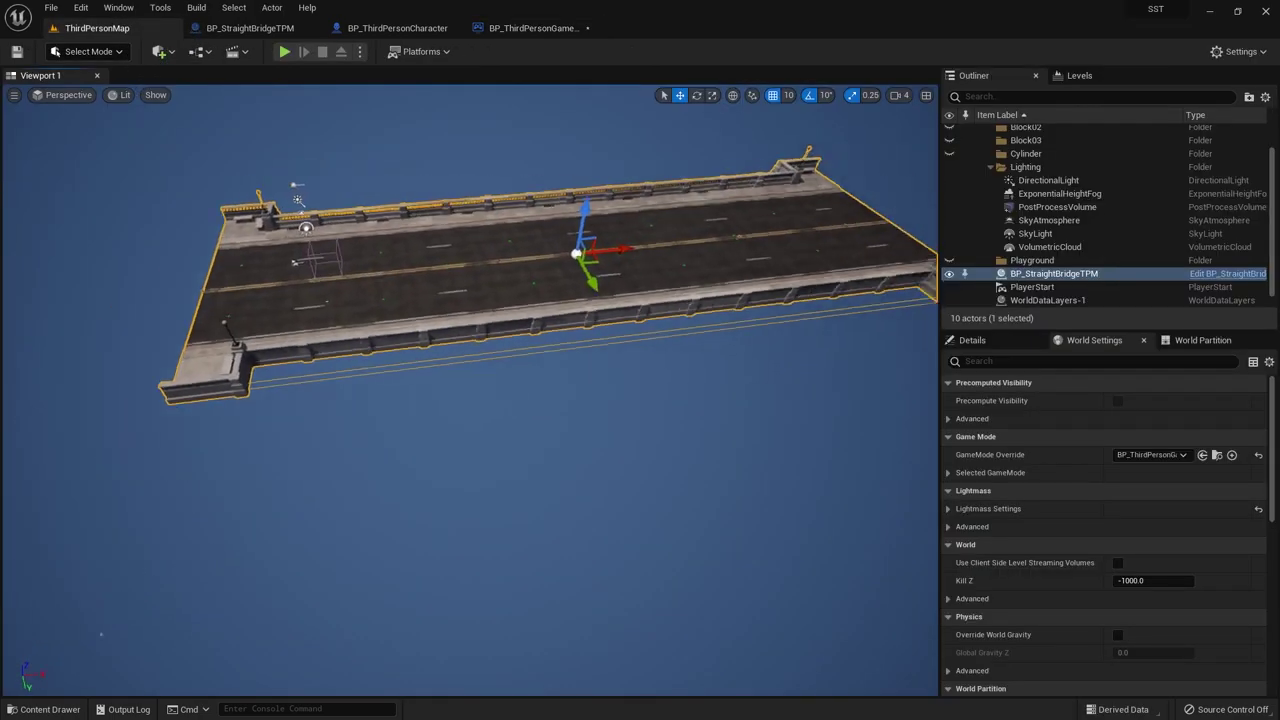
pyautogui.moveTo(634, 277)
pyautogui.keyDown('alt'); pyautogui.mouseDown()
pyautogui.moveTo(560, 277)
pyautogui.moveTo(610, 340)
pyautogui.mouseUp(); pyautogui.keyUp('alt')
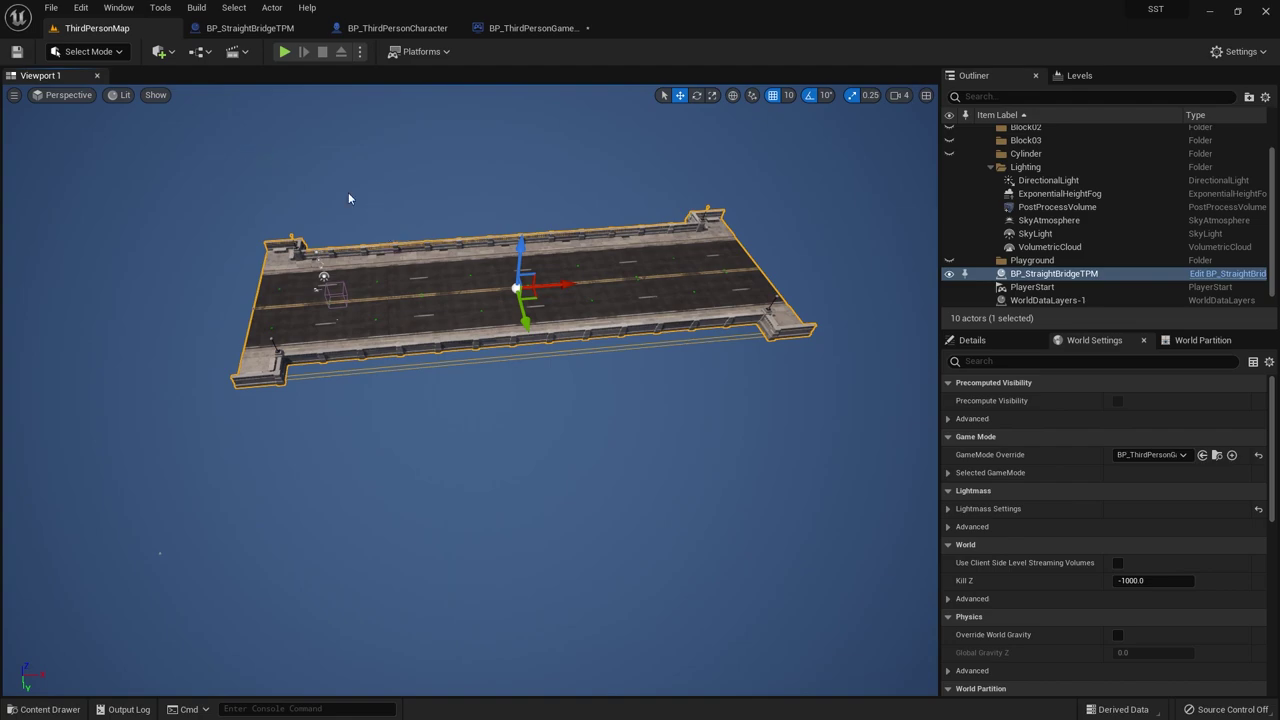
pyautogui.click(77, 98)
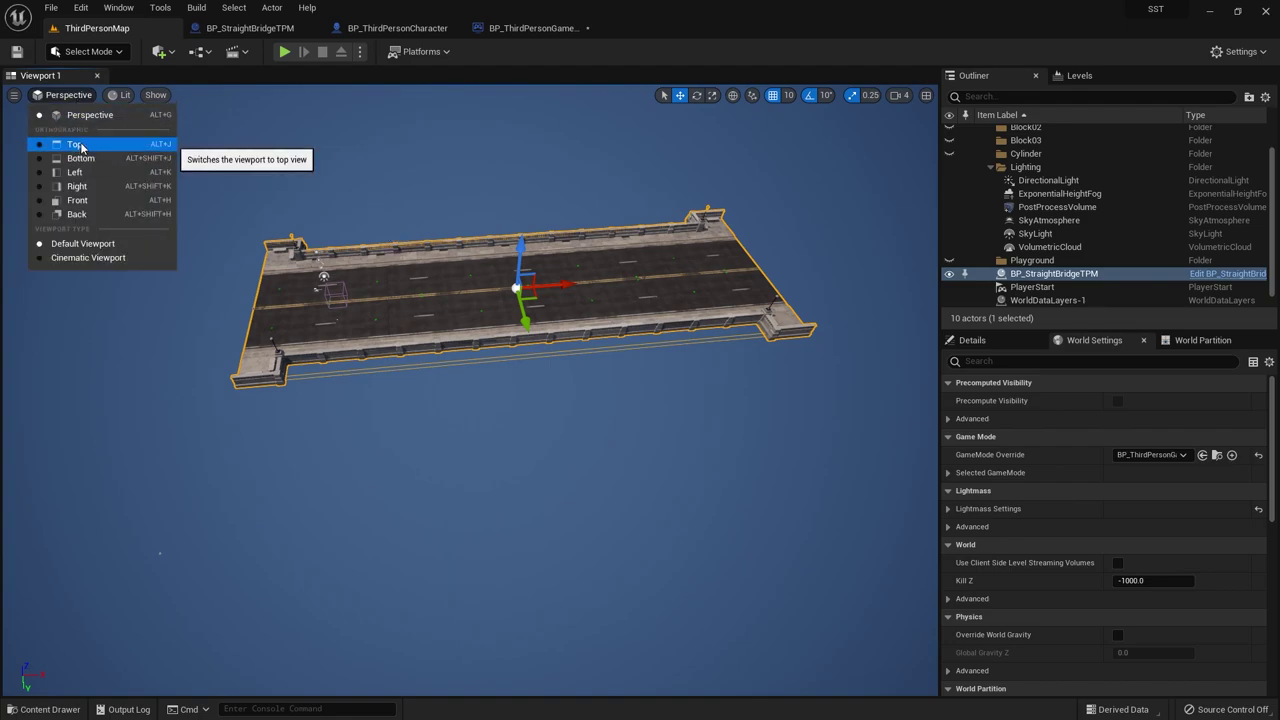
pyautogui.click(79, 147)
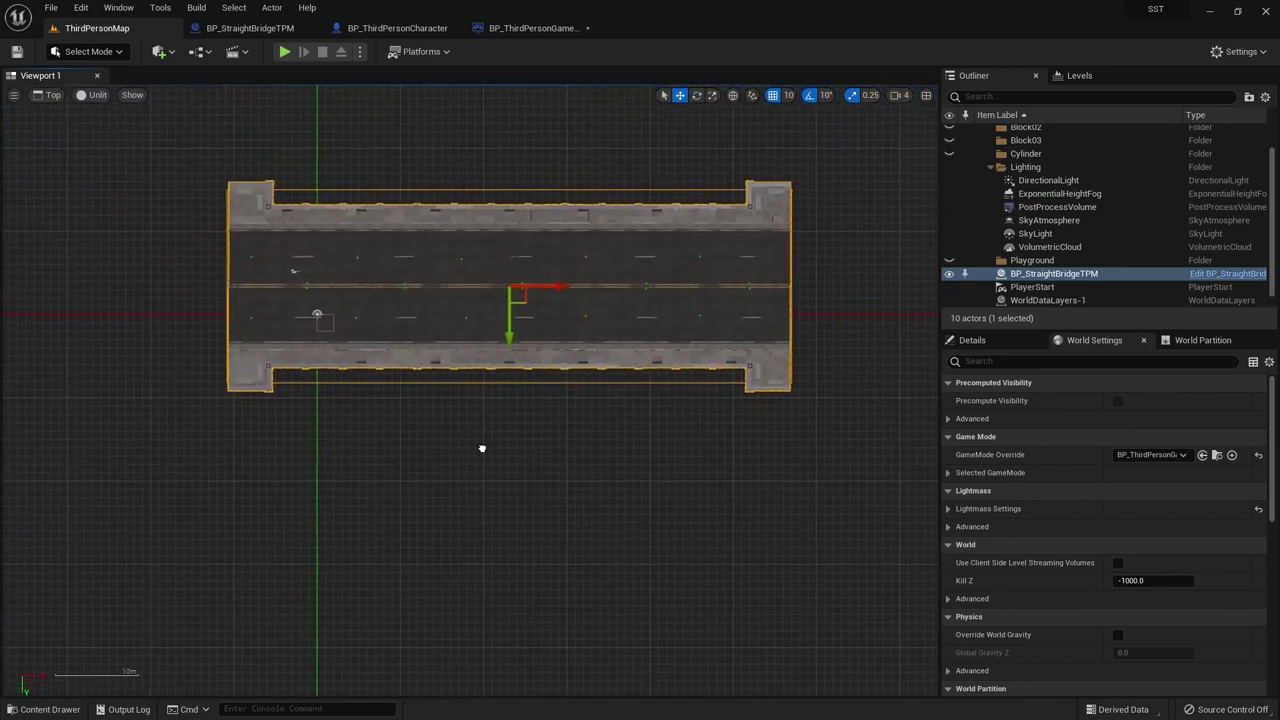
pyautogui.moveTo(480, 473); pyautogui.dragTo(478, 473, button='right')
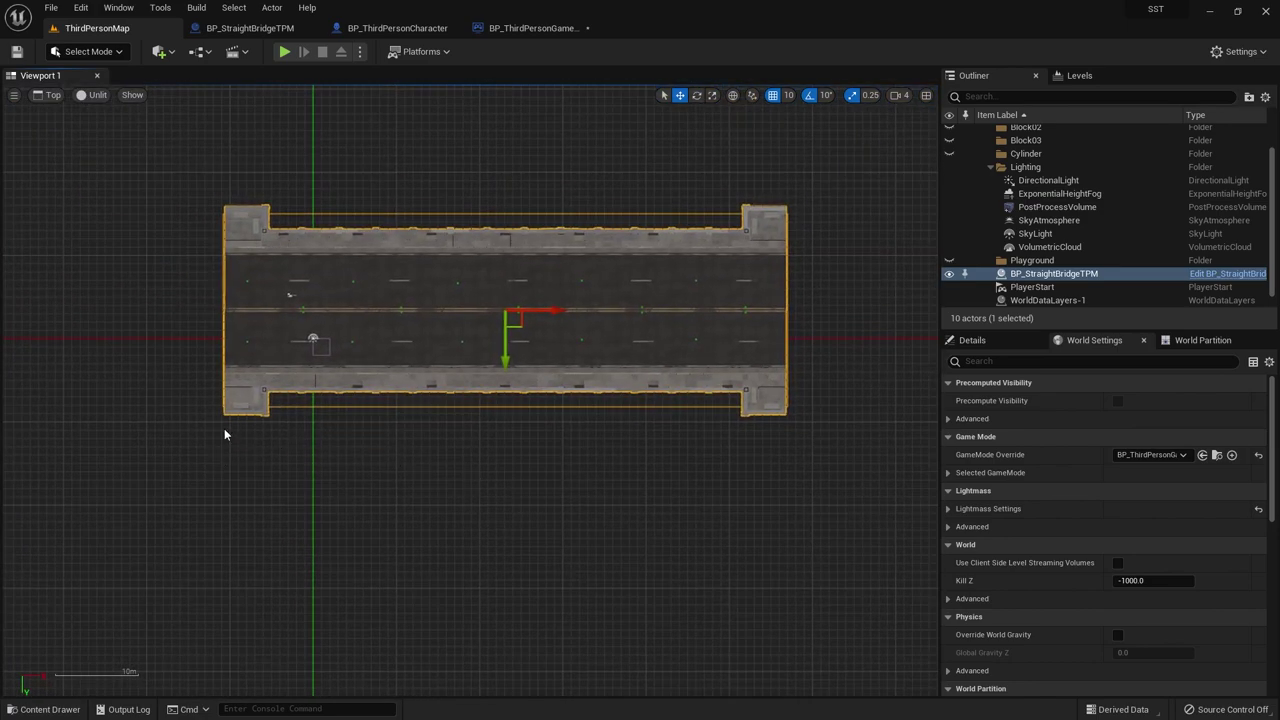
pyautogui.click(97, 94)
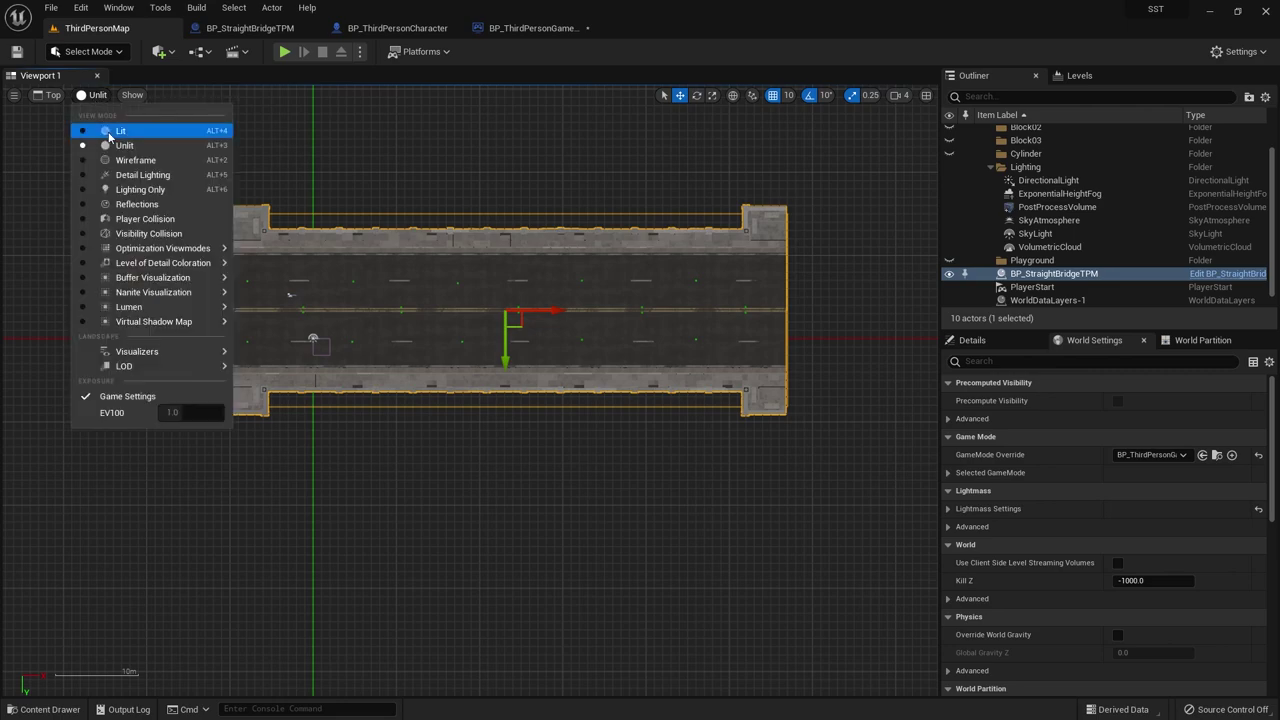
pyautogui.click(106, 162)
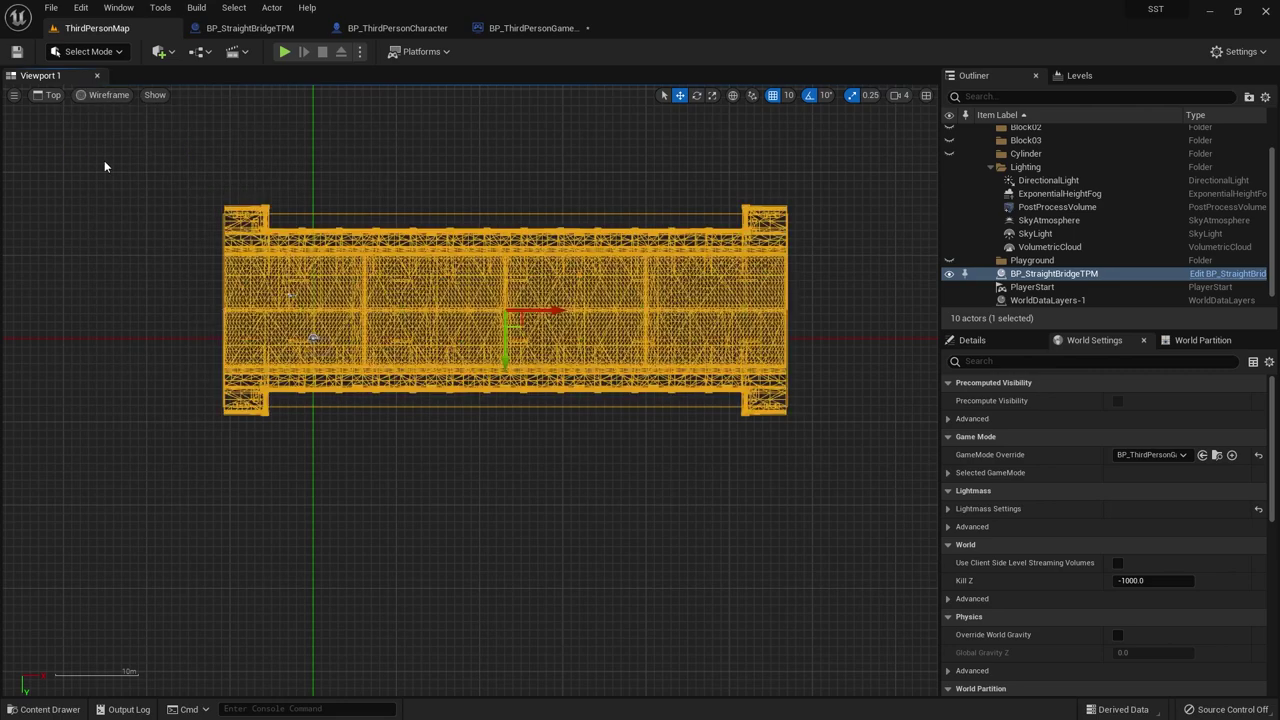
pyautogui.click(100, 95)
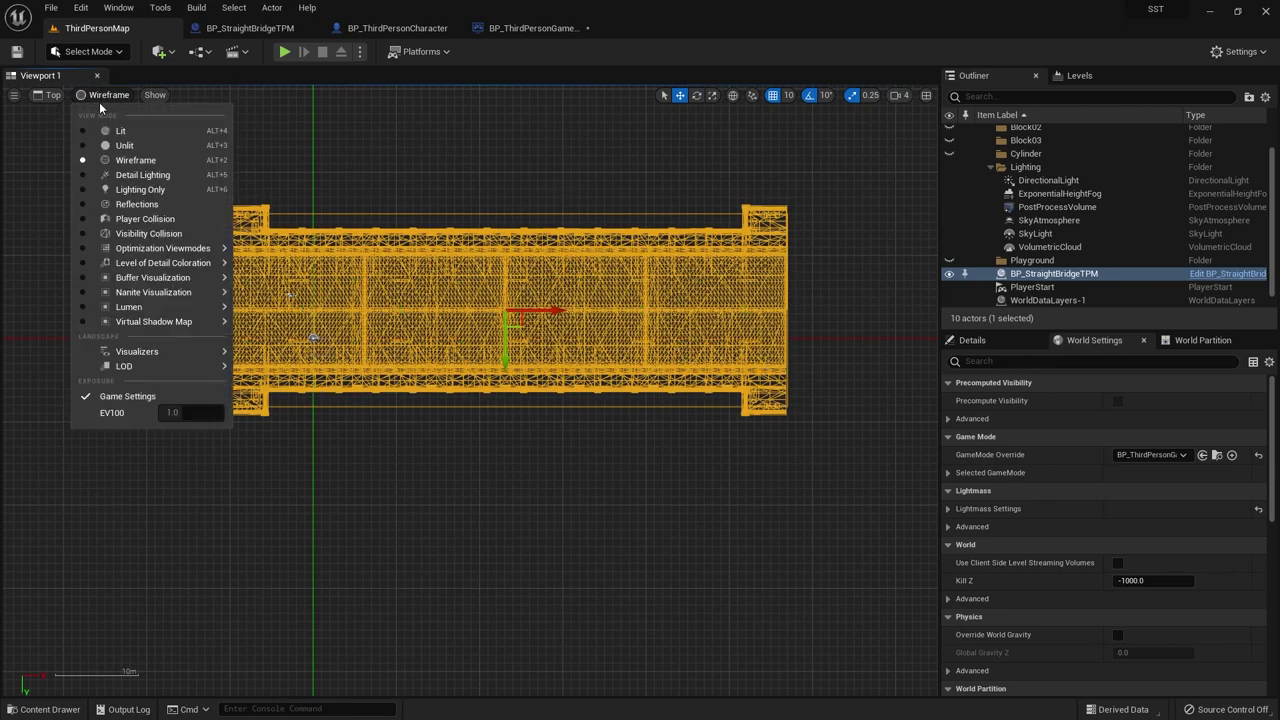
pyautogui.click(110, 140)
pyautogui.click(105, 95)
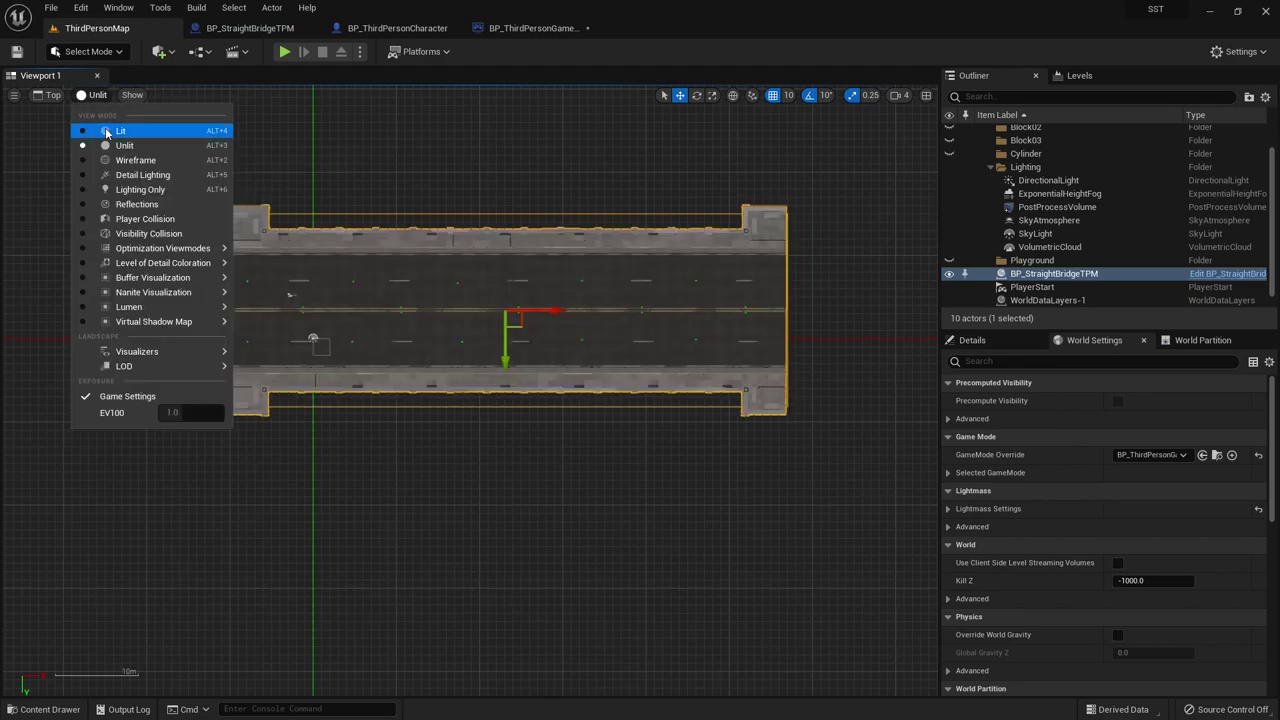
pyautogui.click(100, 128)
pyautogui.click(90, 95)
# - In the wireframe Top view, measure the bridge piece end to end at 6750 units
pyautogui.click(100, 166)
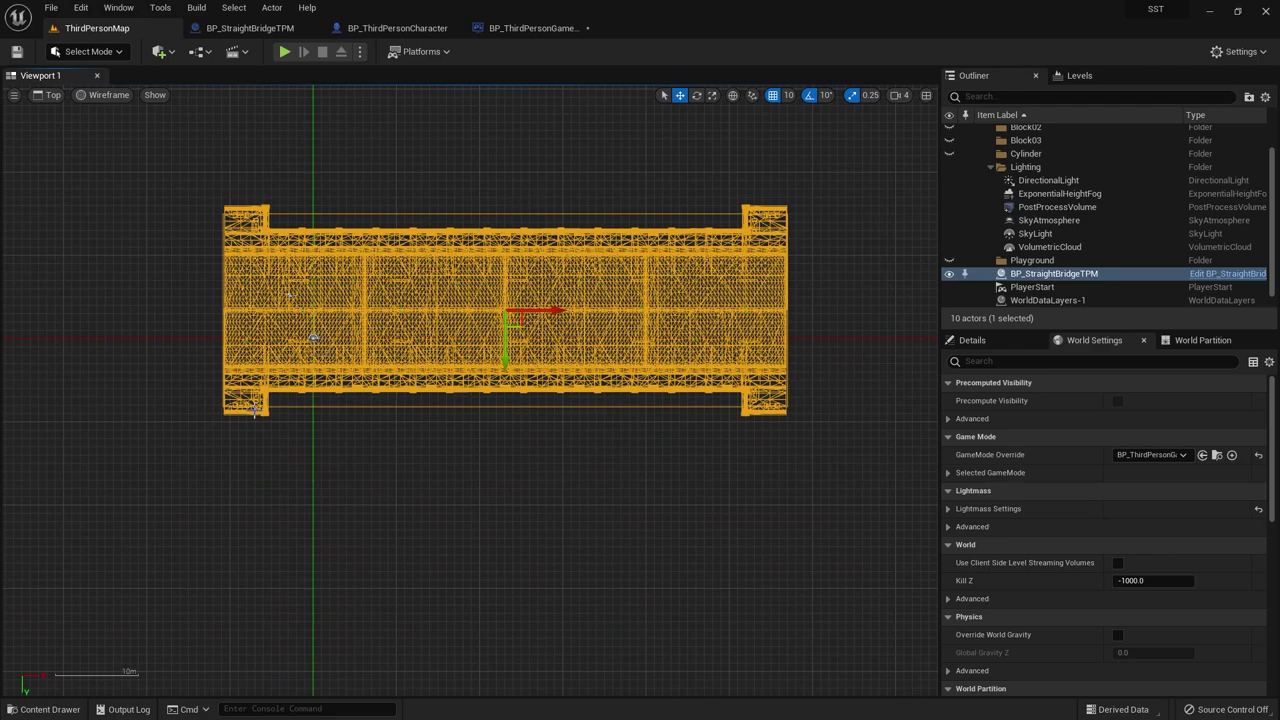
pyautogui.scroll(2, 228, 433)
pyautogui.scroll(2, 220, 416)
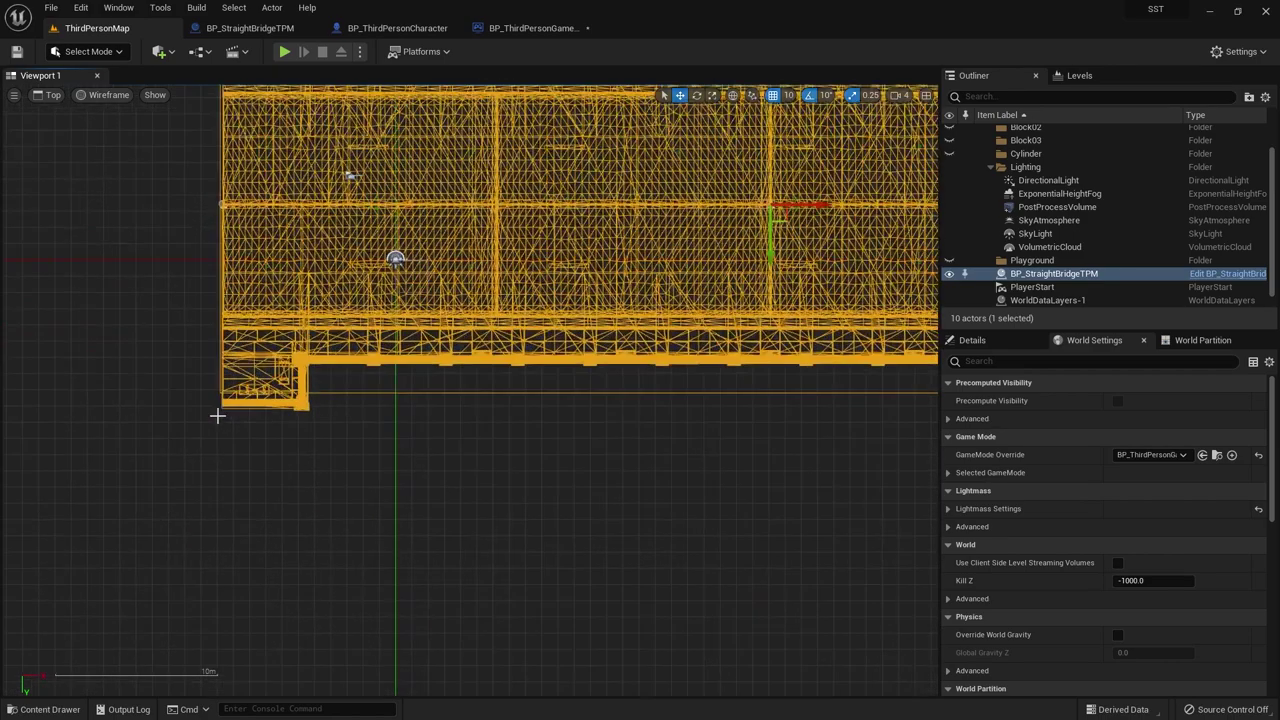
pyautogui.scroll(2, 219, 430)
pyautogui.scroll(2, 221, 410)
pyautogui.scroll(2, 210, 416)
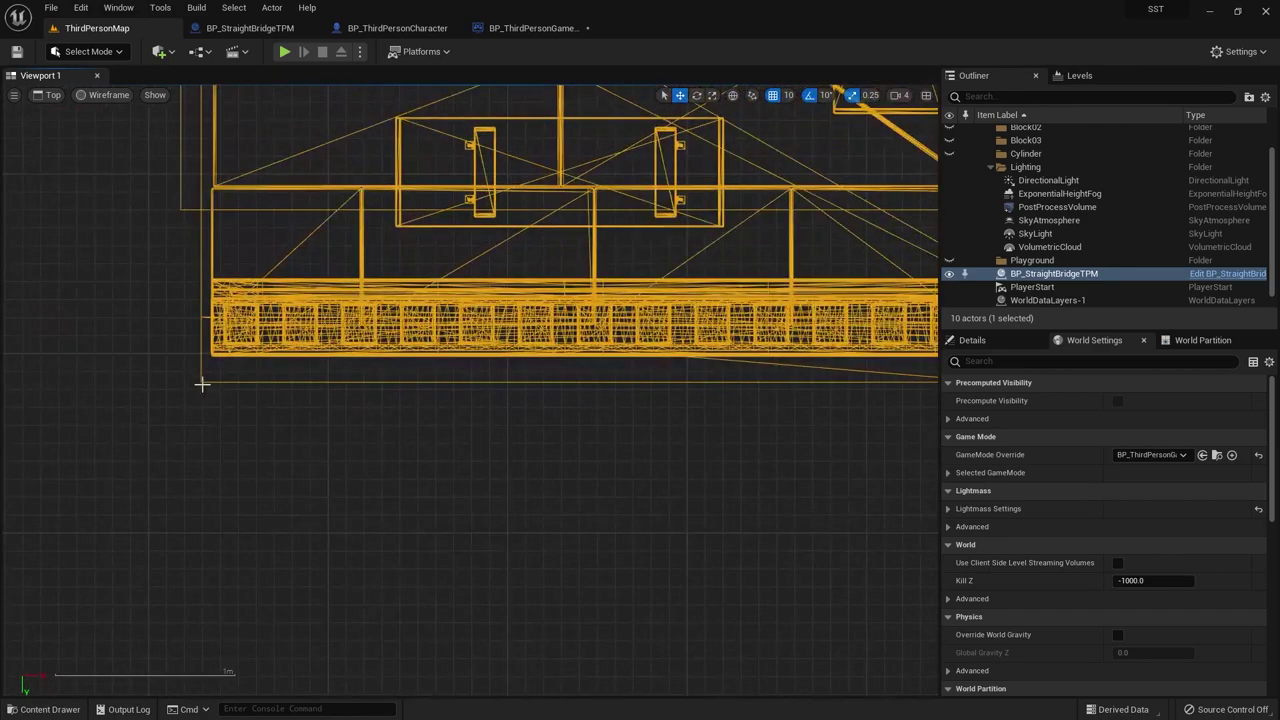
pyautogui.scroll(-3, 210, 401)
pyautogui.scroll(2, 674, 517)
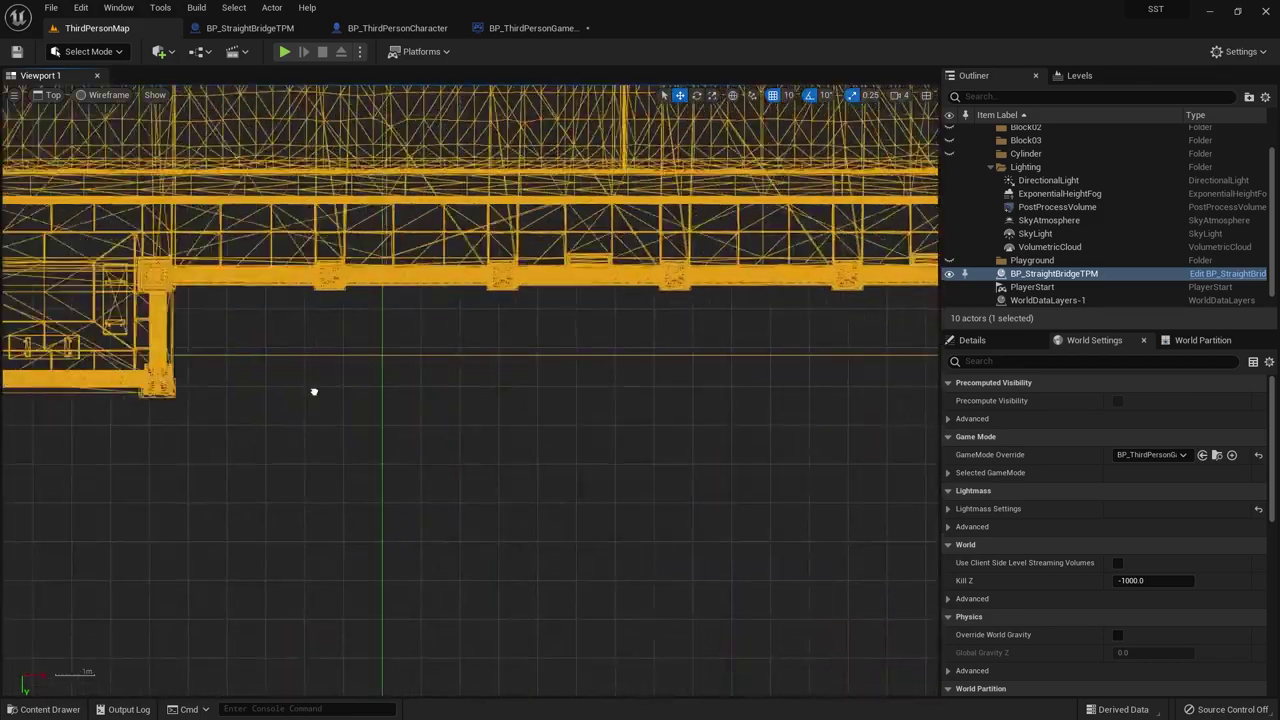
pyautogui.scroll(2, 311, 469)
pyautogui.scroll(-2, 337, 463)
pyautogui.scroll(2, 743, 491)
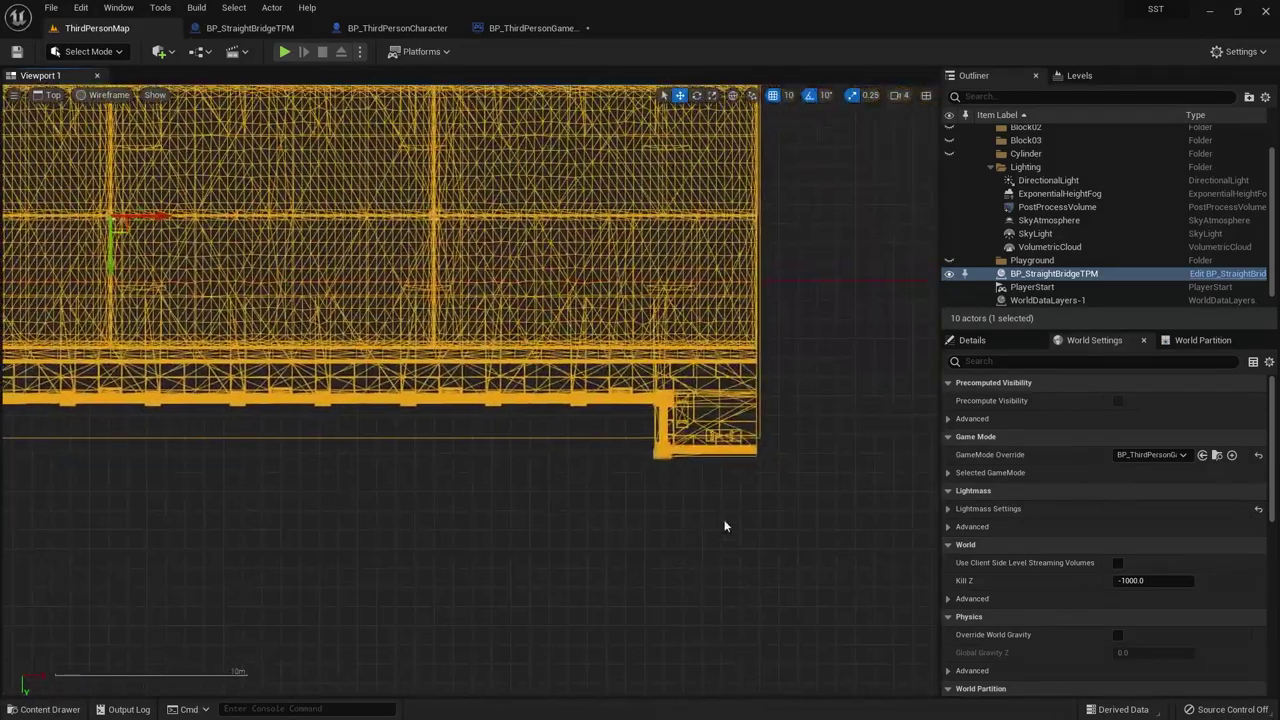
pyautogui.scroll(2, 752, 480)
pyautogui.scroll(2, 752, 480)
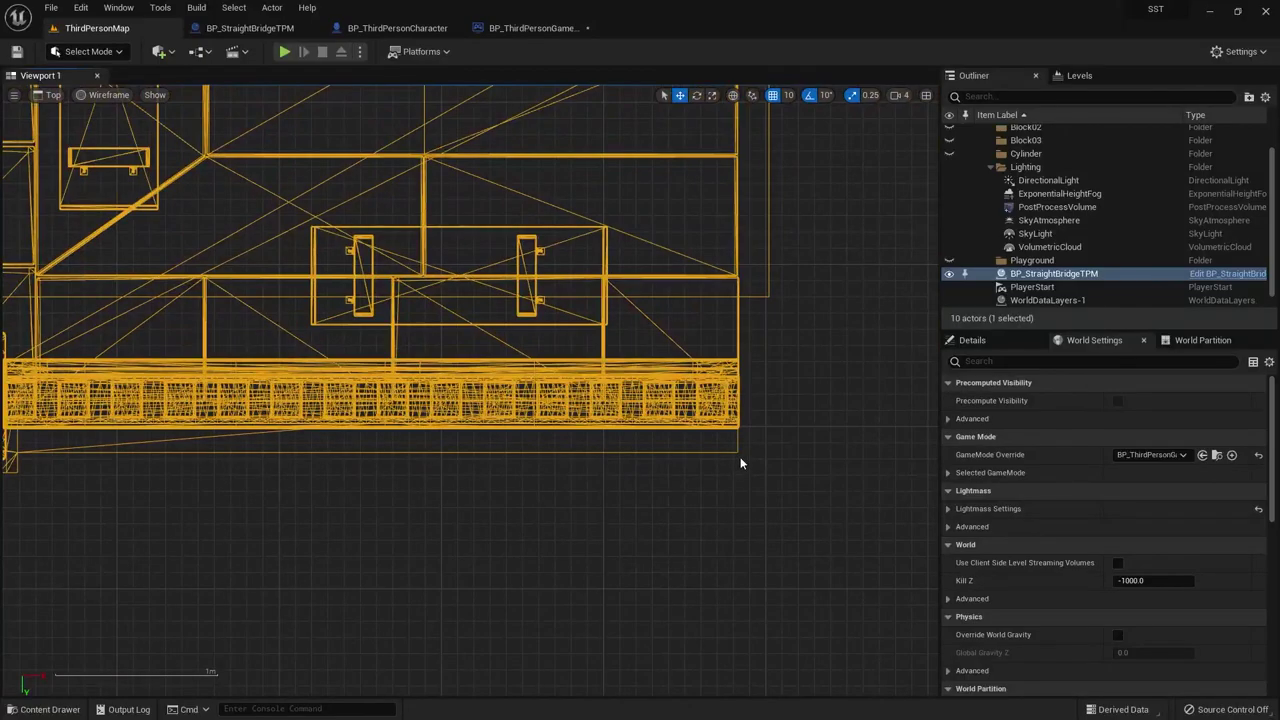
pyautogui.scroll(-5, 741, 463)
pyautogui.scroll(-3, 580, 503)
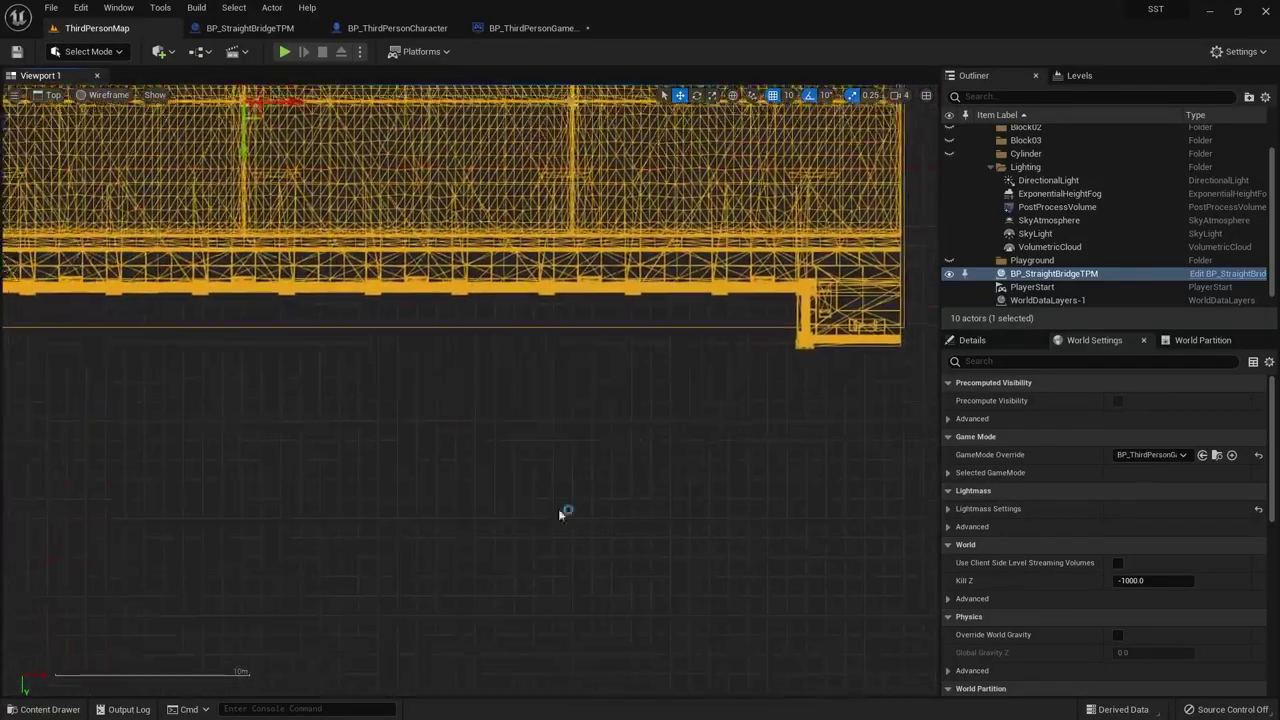
pyautogui.scroll(-2, 560, 513)
pyautogui.scroll(-2, 271, 534)
pyautogui.scroll(-1, 374, 457)
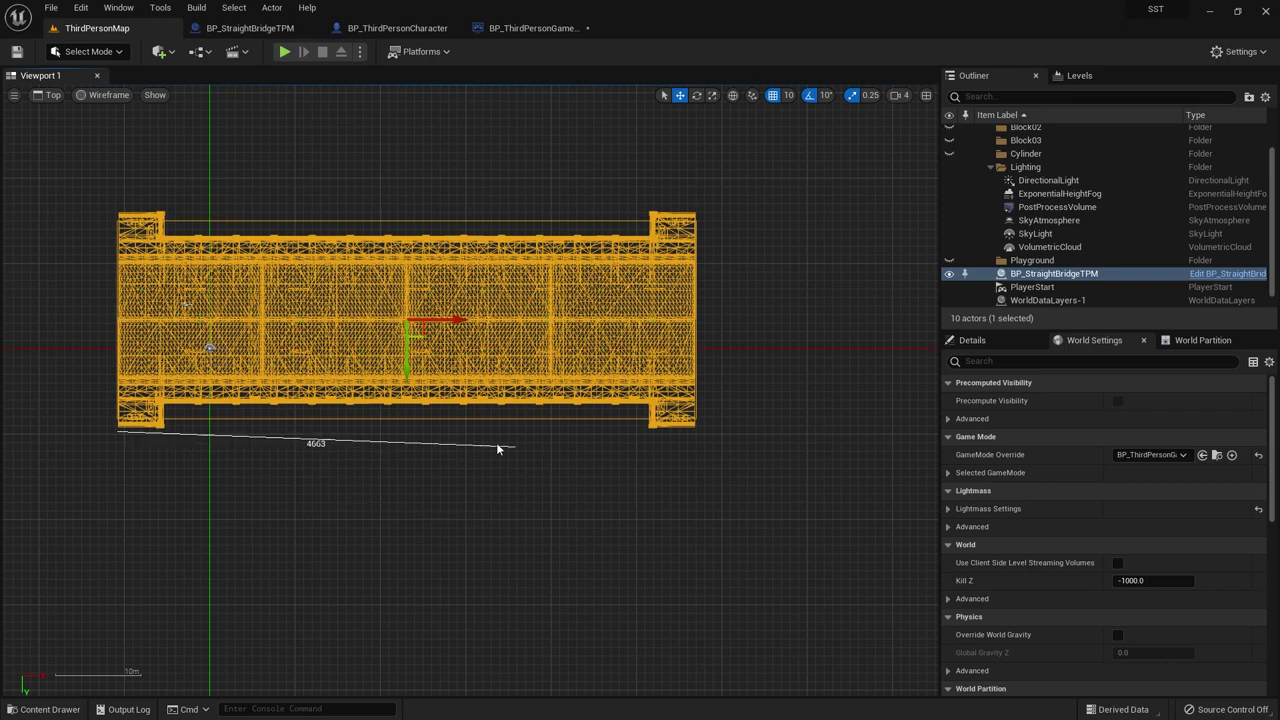
pyautogui.moveTo(453, 604); pyautogui.dragTo(697, 434, button='middle')
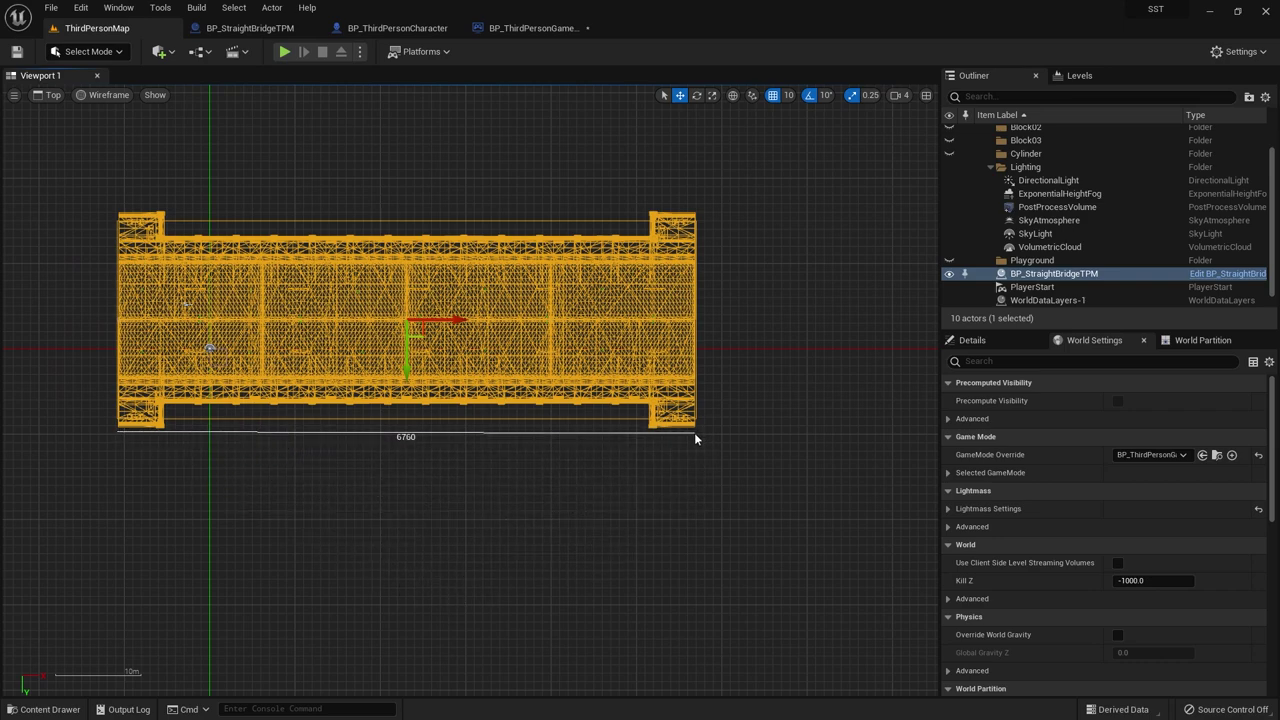
pyautogui.moveTo(694, 432); pyautogui.dragTo(693, 431, button='middle')
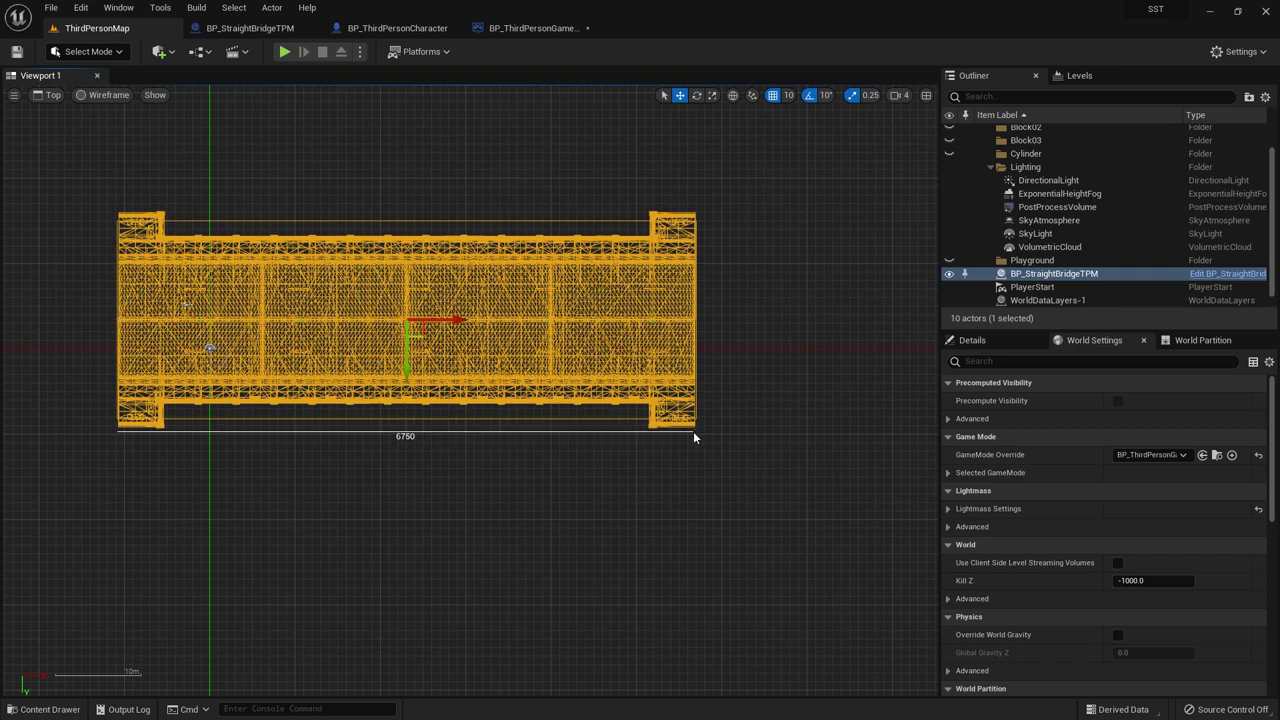
pyautogui.moveTo(693, 431); pyautogui.dragTo(693, 431, button='middle')
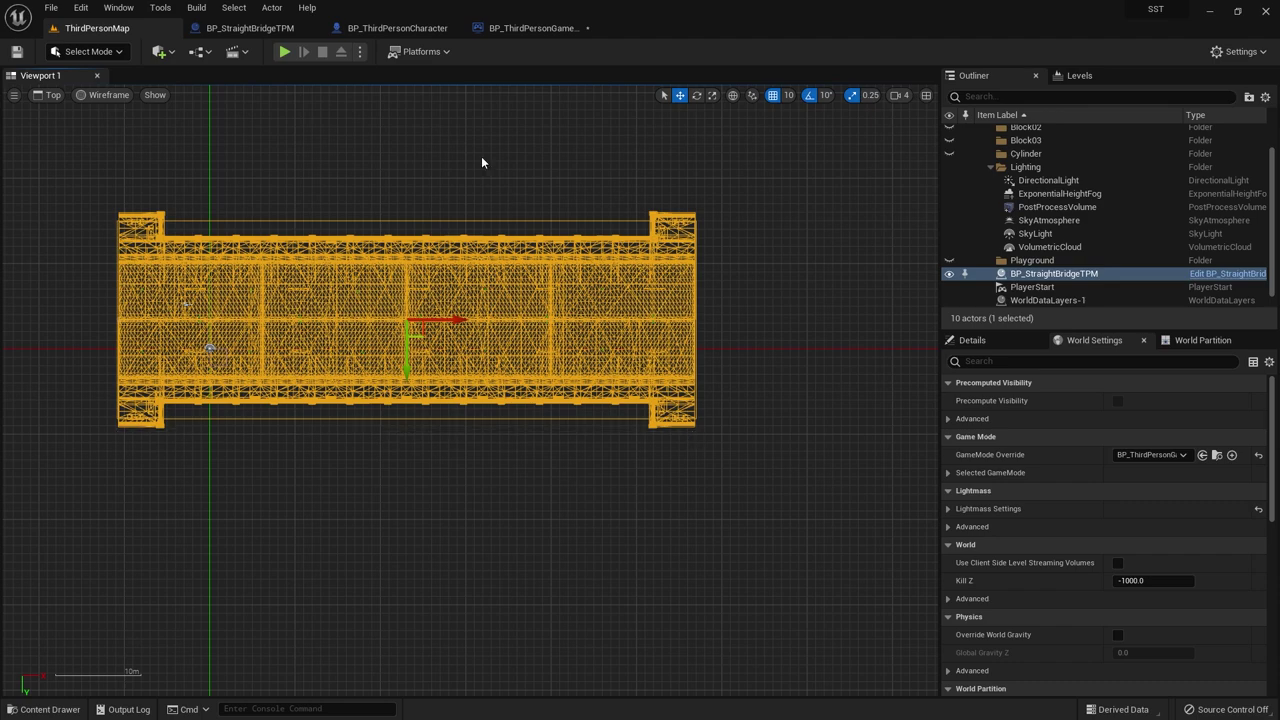
# - In Add Bridge, multiply Index by a float 6750 and feed the product into Make Vector's X
pyautogui.click(492, 30)
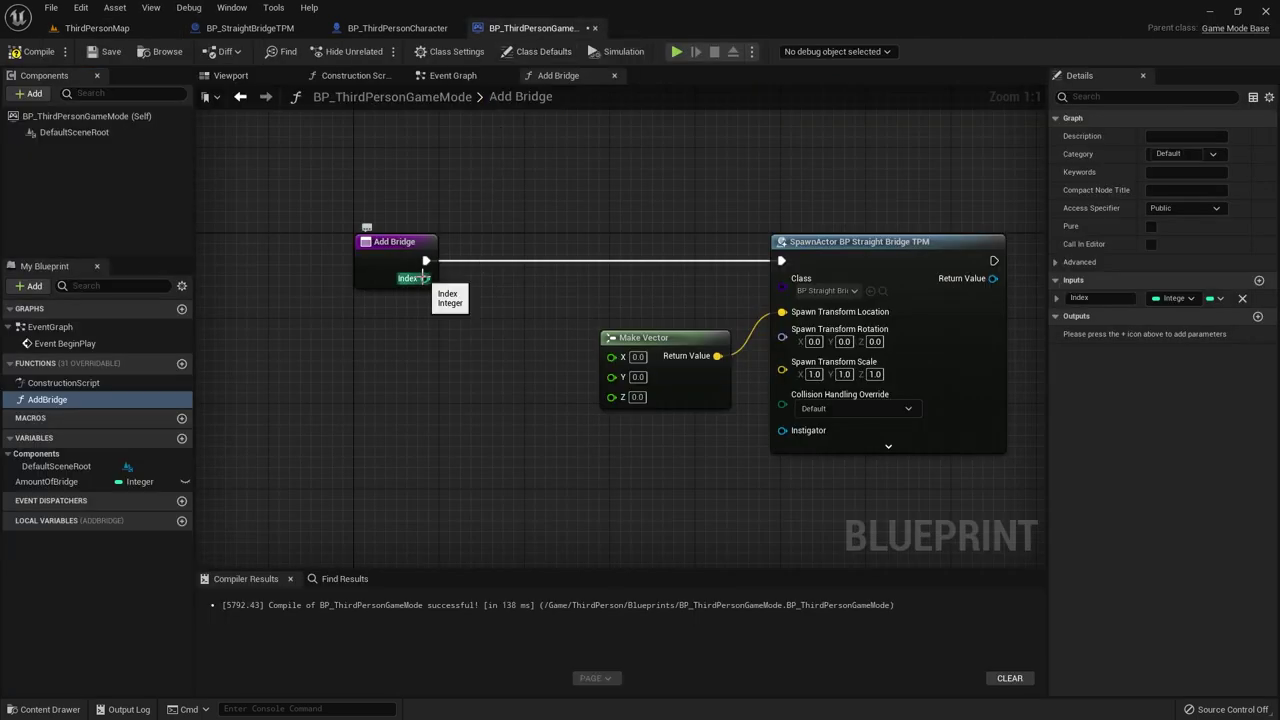
pyautogui.moveTo(429, 435); pyautogui.dragTo(380, 412, button='right')
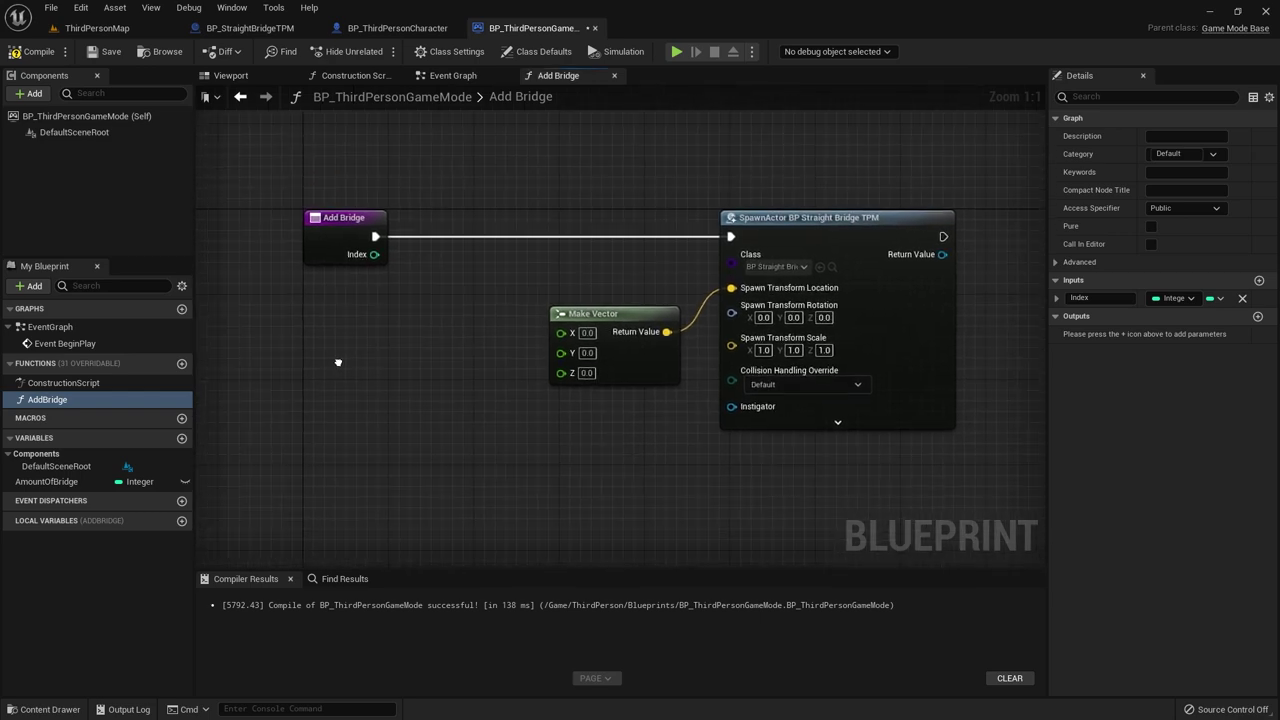
pyautogui.moveTo(376, 256); pyautogui.dragTo(401, 346)
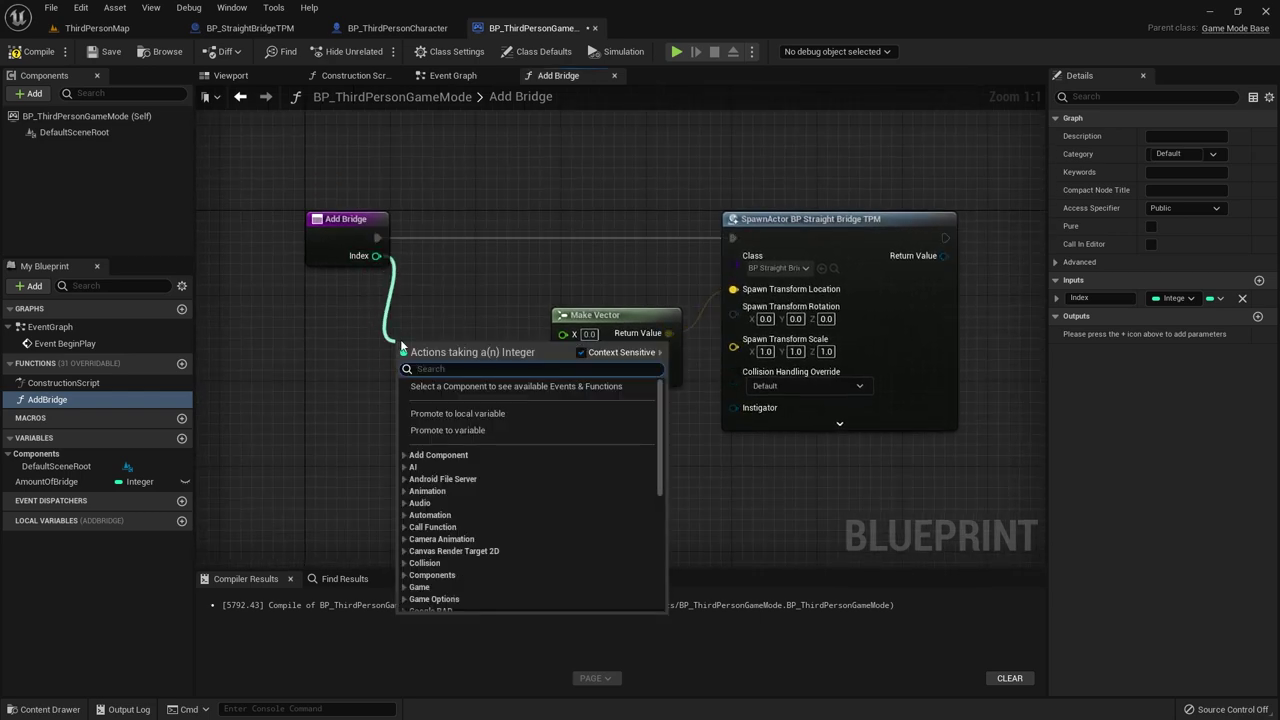
pyautogui.write('*')
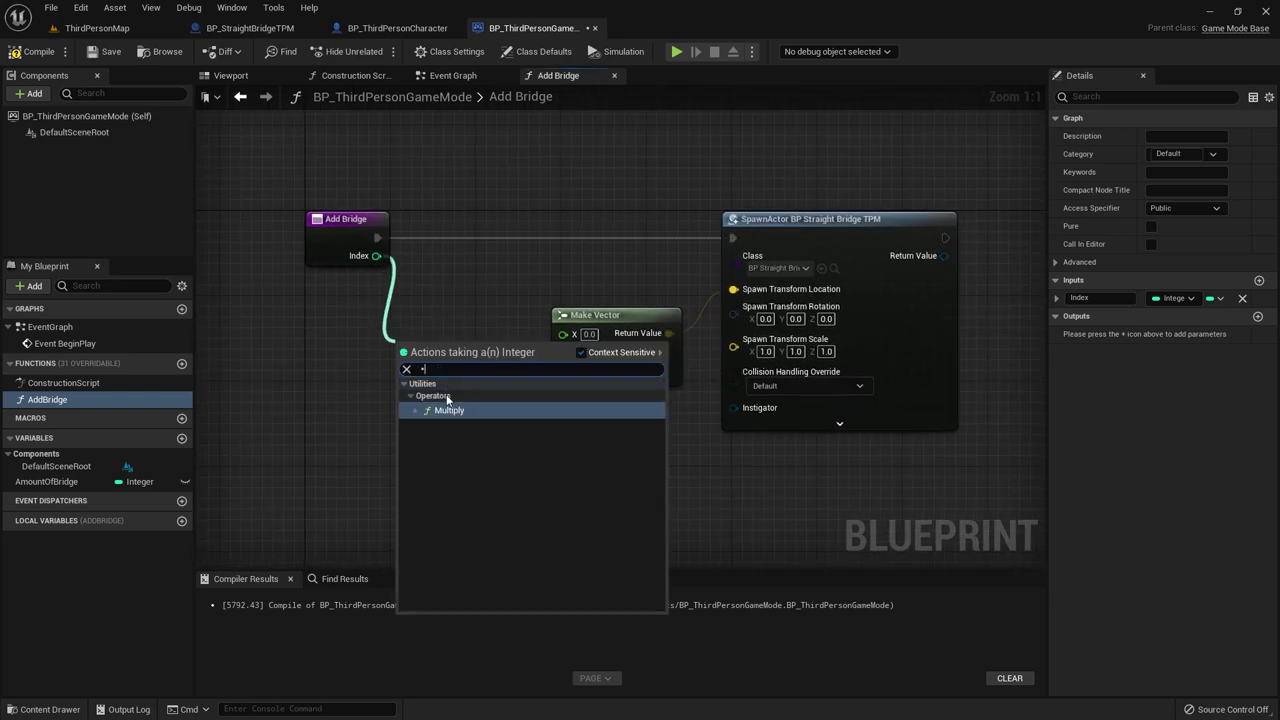
pyautogui.click(445, 405)
pyautogui.rightClick(404, 368)
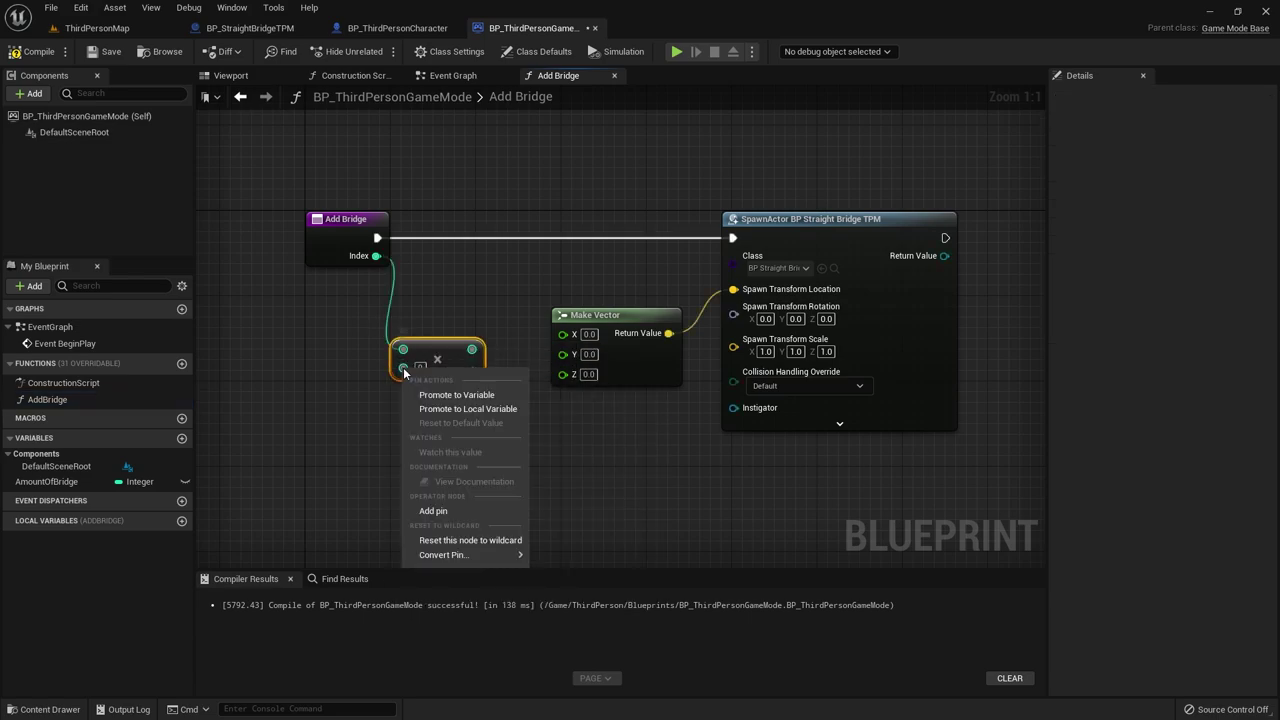
pyautogui.moveTo(490, 556)
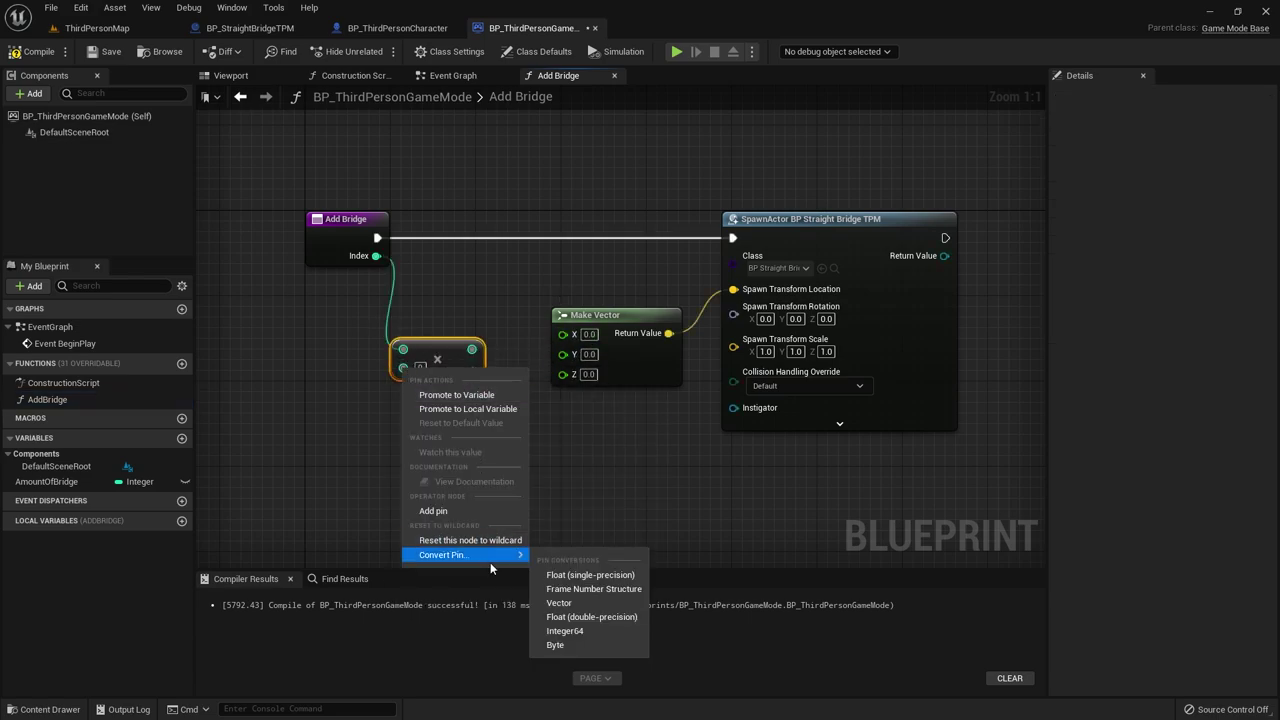
pyautogui.click(611, 574)
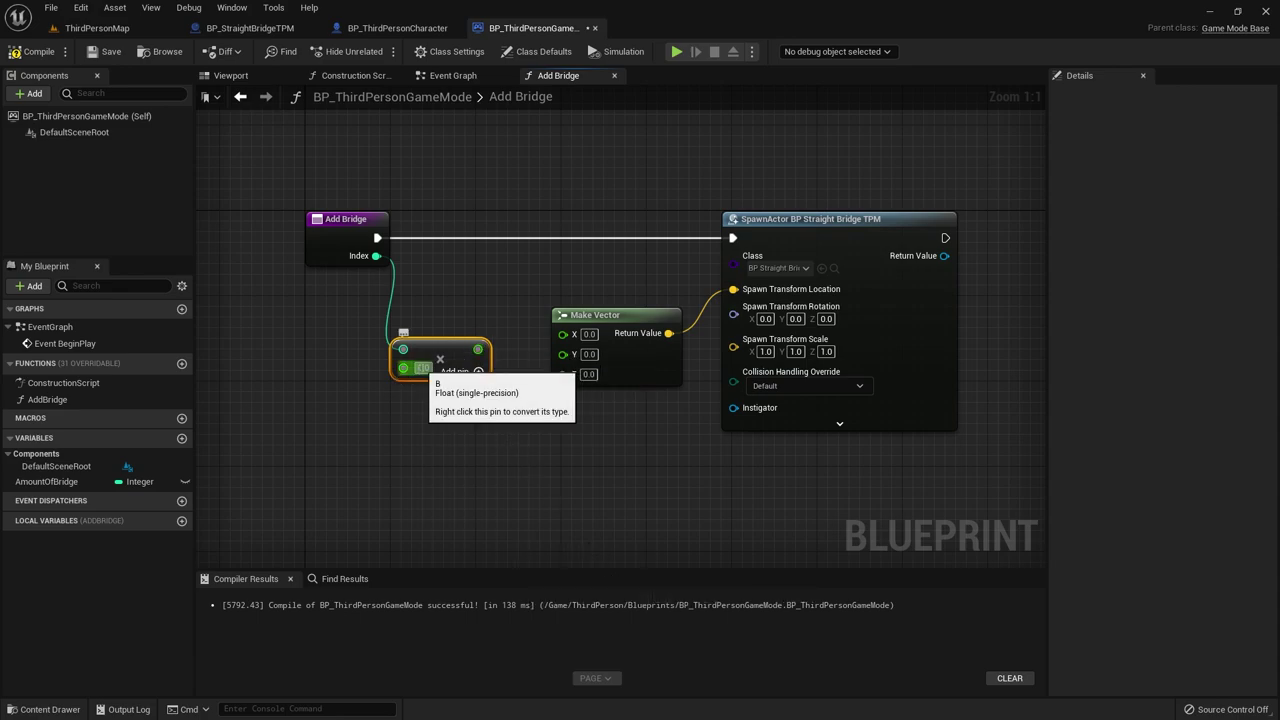
pyautogui.click(423, 368)
pyautogui.write('6750')
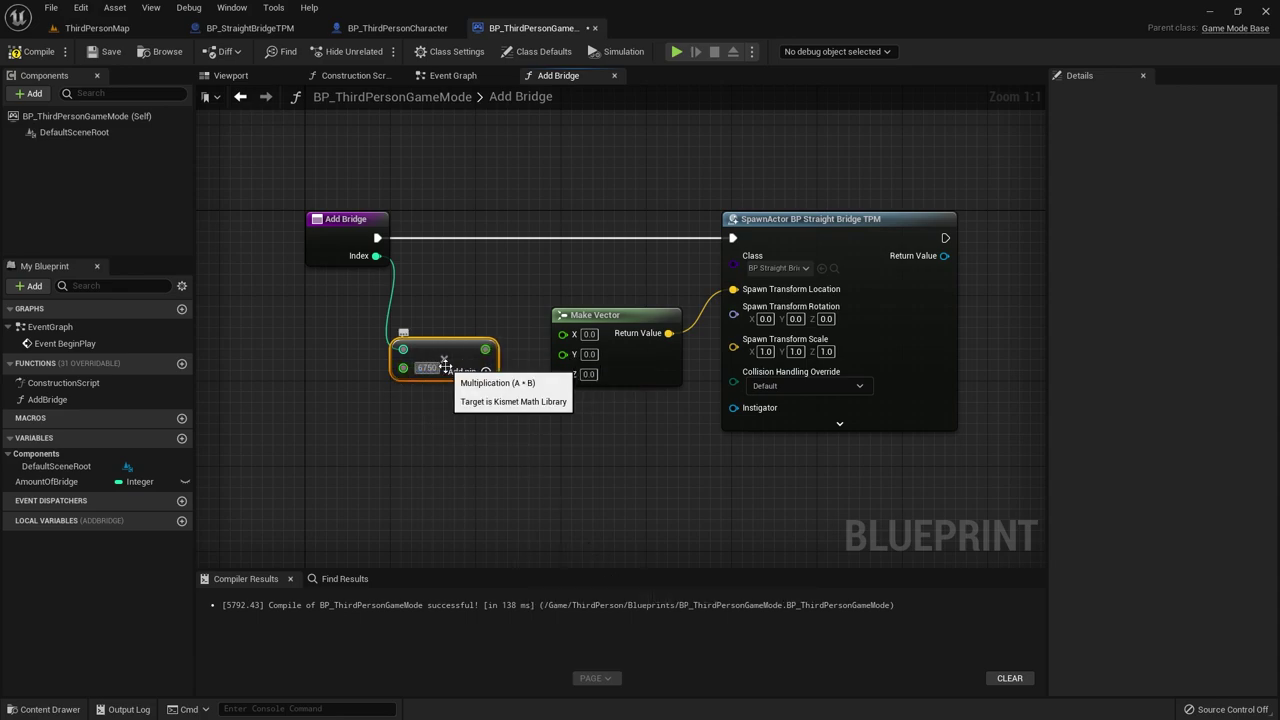
pyautogui.moveTo(491, 349); pyautogui.dragTo(564, 336)
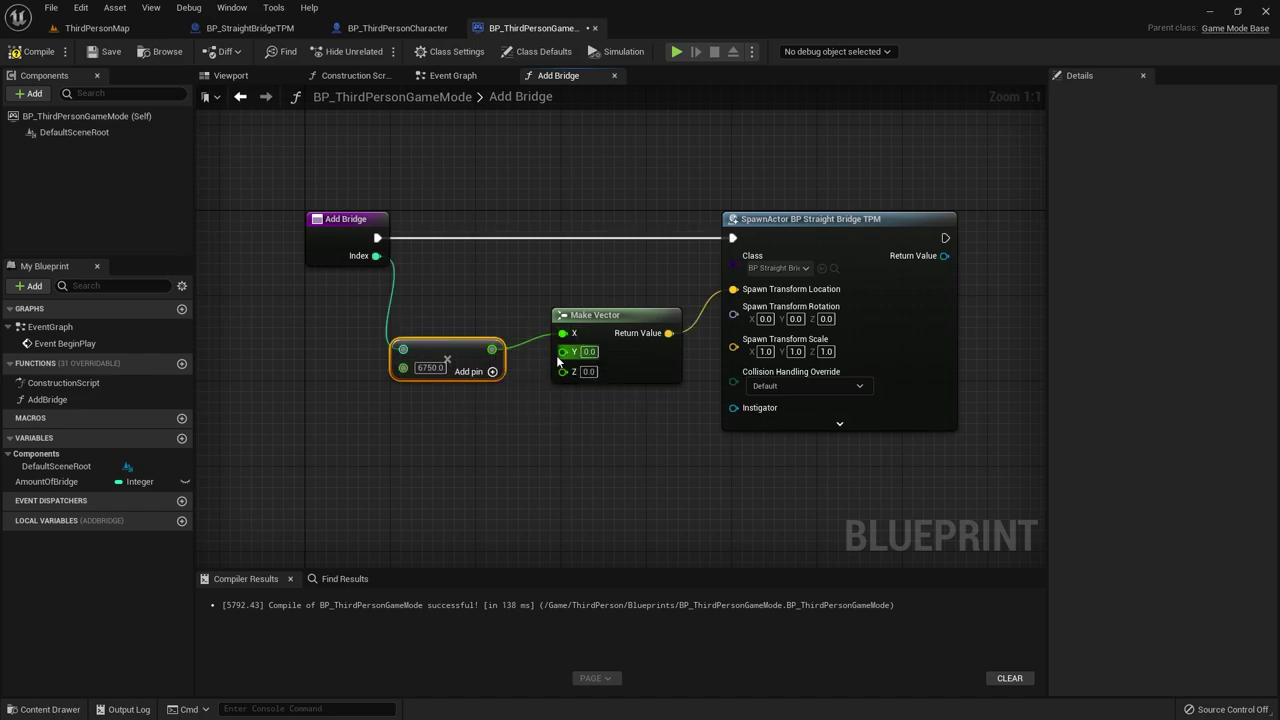
# - Save the level and compile BP_ThirdPersonGameMode, checking its BeginPlay loop in the Event Graph
pyautogui.click(80, 28)
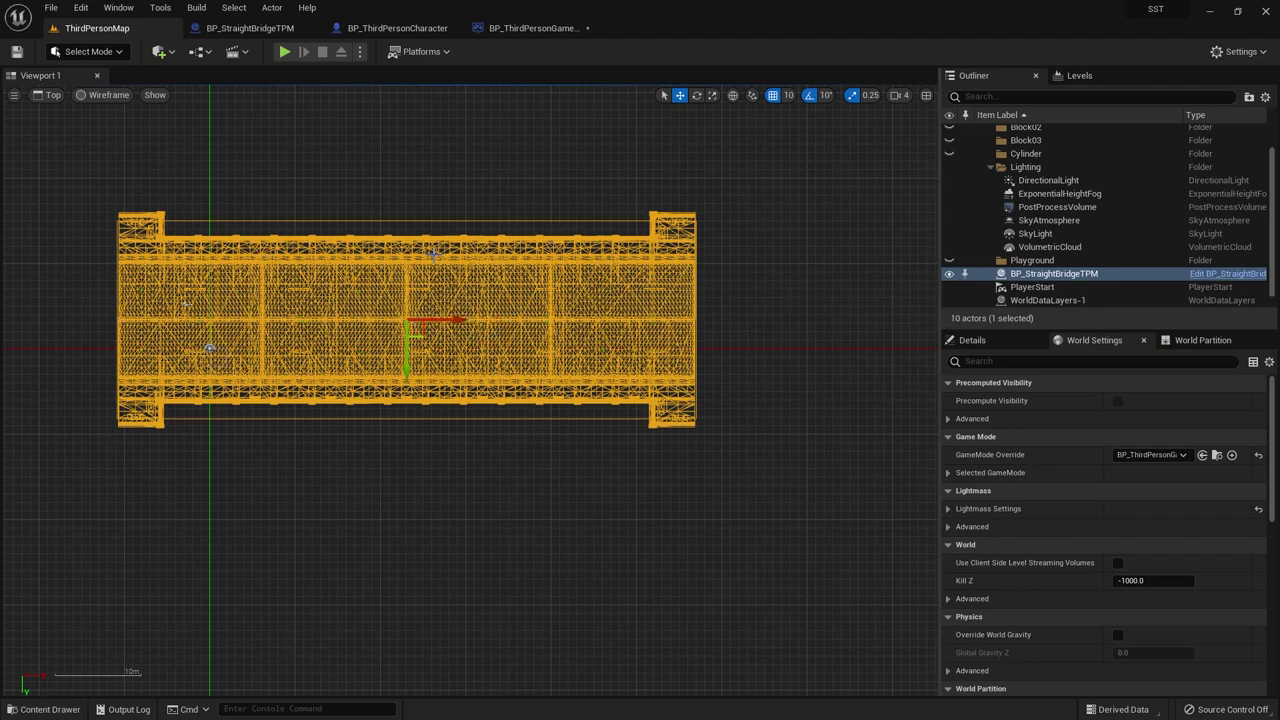
pyautogui.click(16, 52)
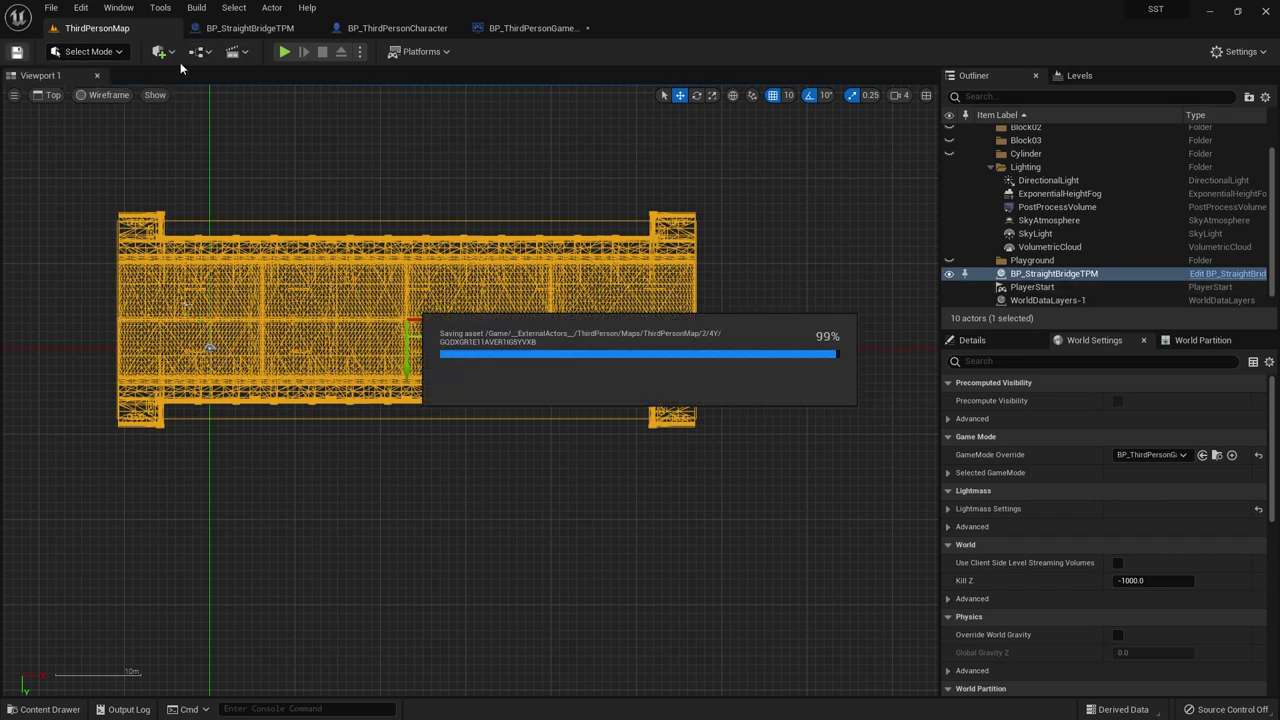
pyautogui.click(510, 30)
pyautogui.click(35, 57)
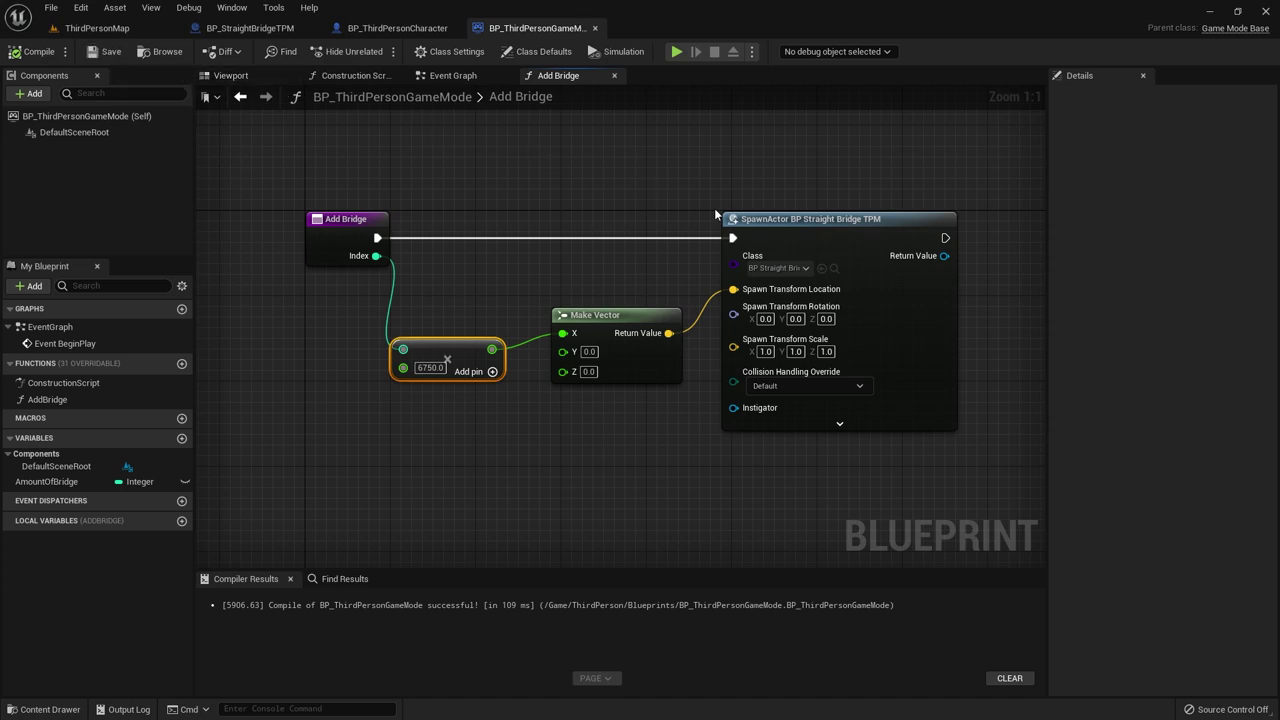
pyautogui.click(467, 80)
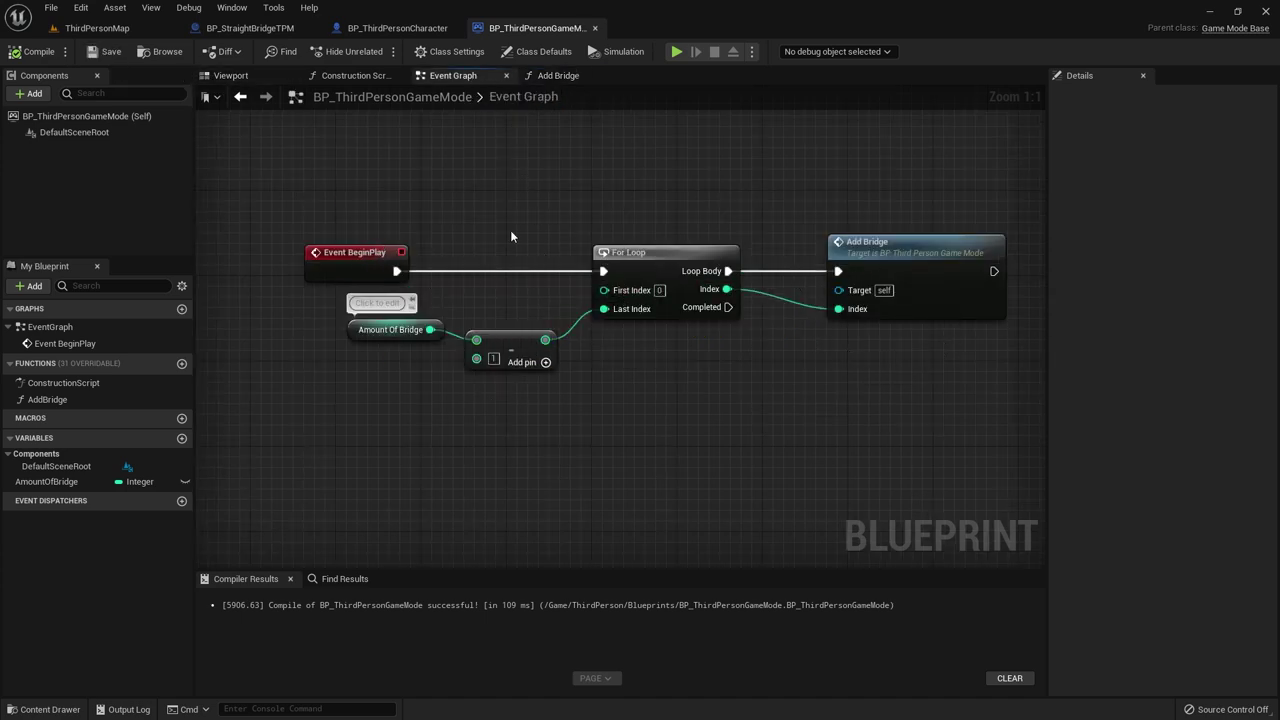
# - Switch the level viewport to a lit Perspective view of the bridge
pyautogui.click(97, 28)
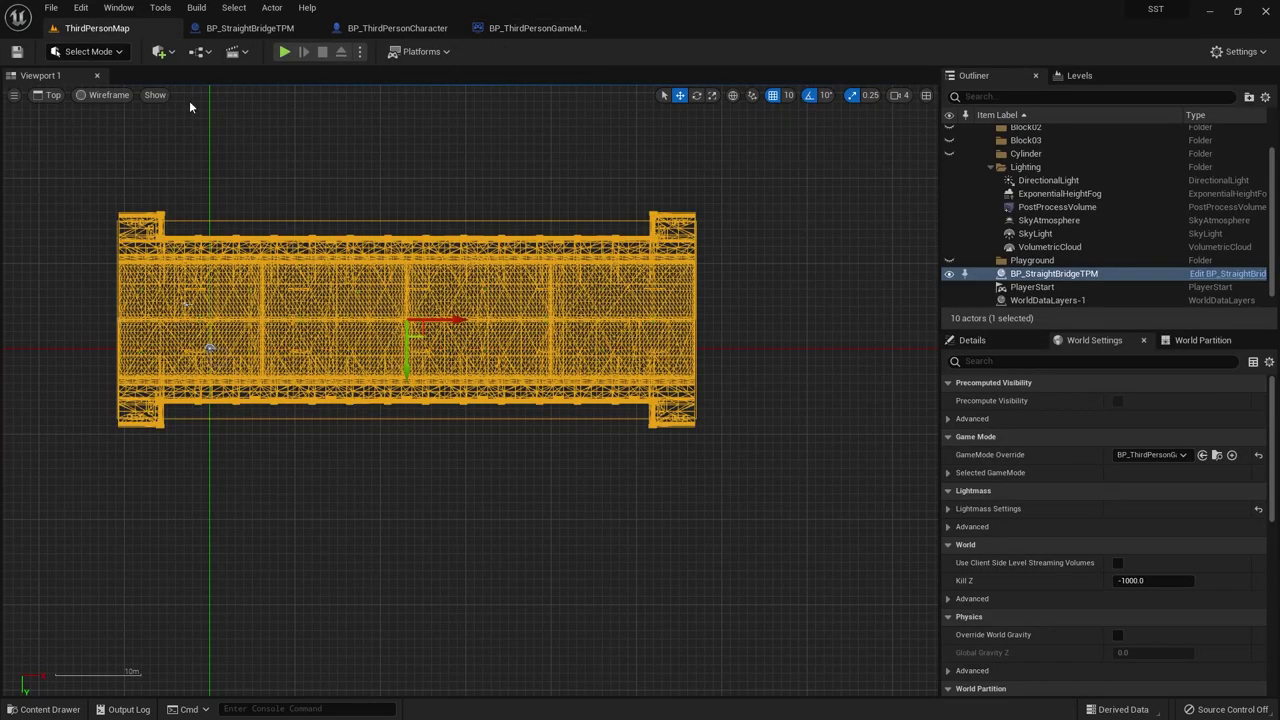
pyautogui.click(47, 95)
pyautogui.click(70, 118)
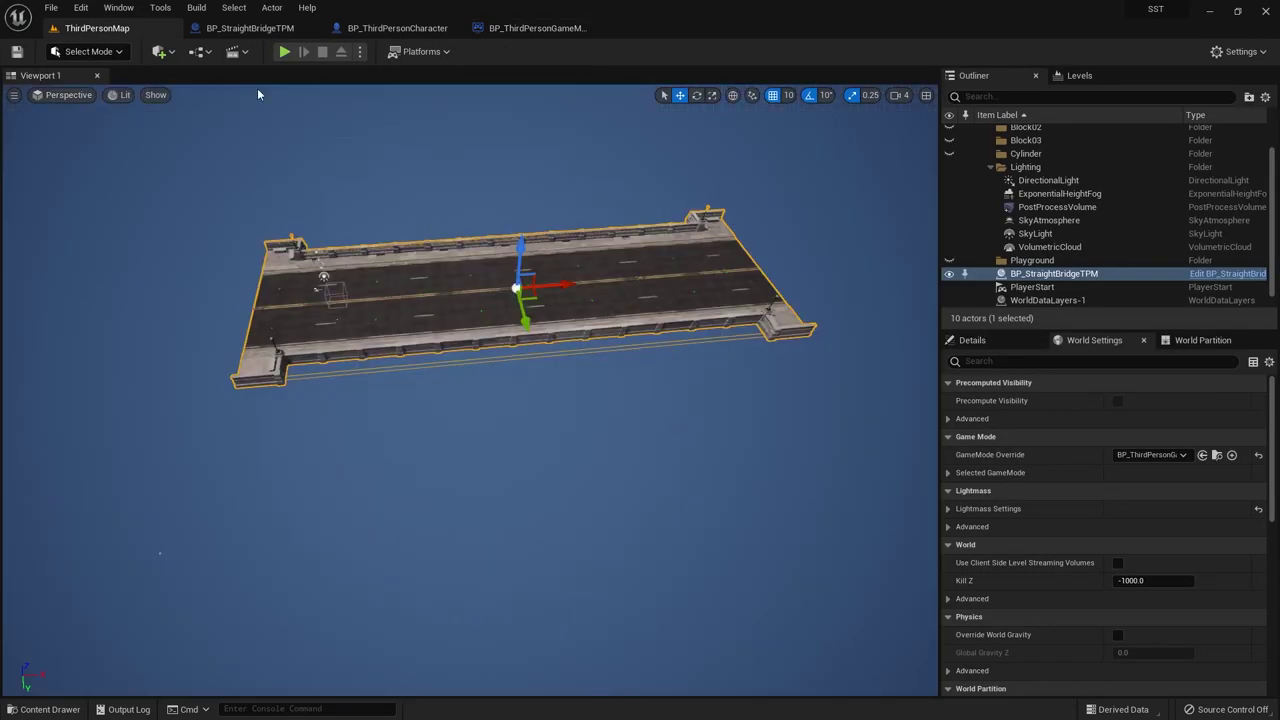
# - Playtest the level, running the character forward along the bridge, then stop
pyautogui.click(284, 51)
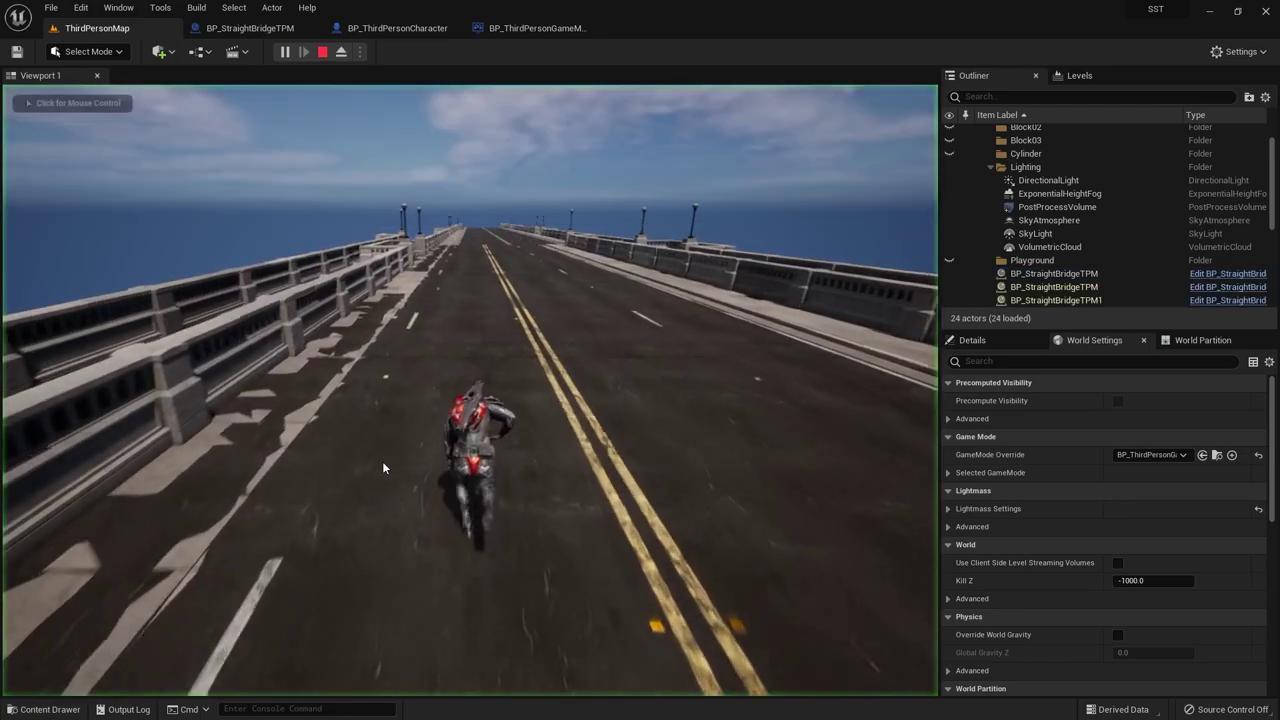
pyautogui.press('w')
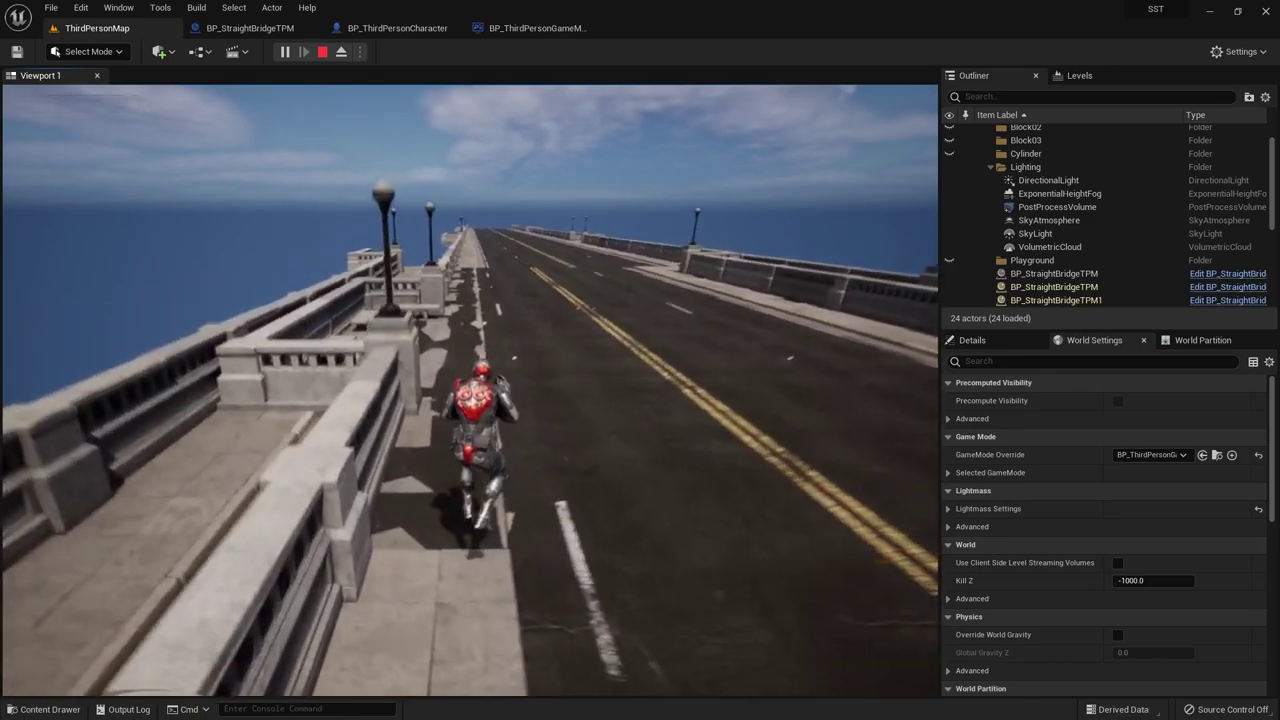
pyautogui.press('Escape')
# - Frame and delete the hand-placed BP_StraightBridgeTPM from the level
pyautogui.press('f')
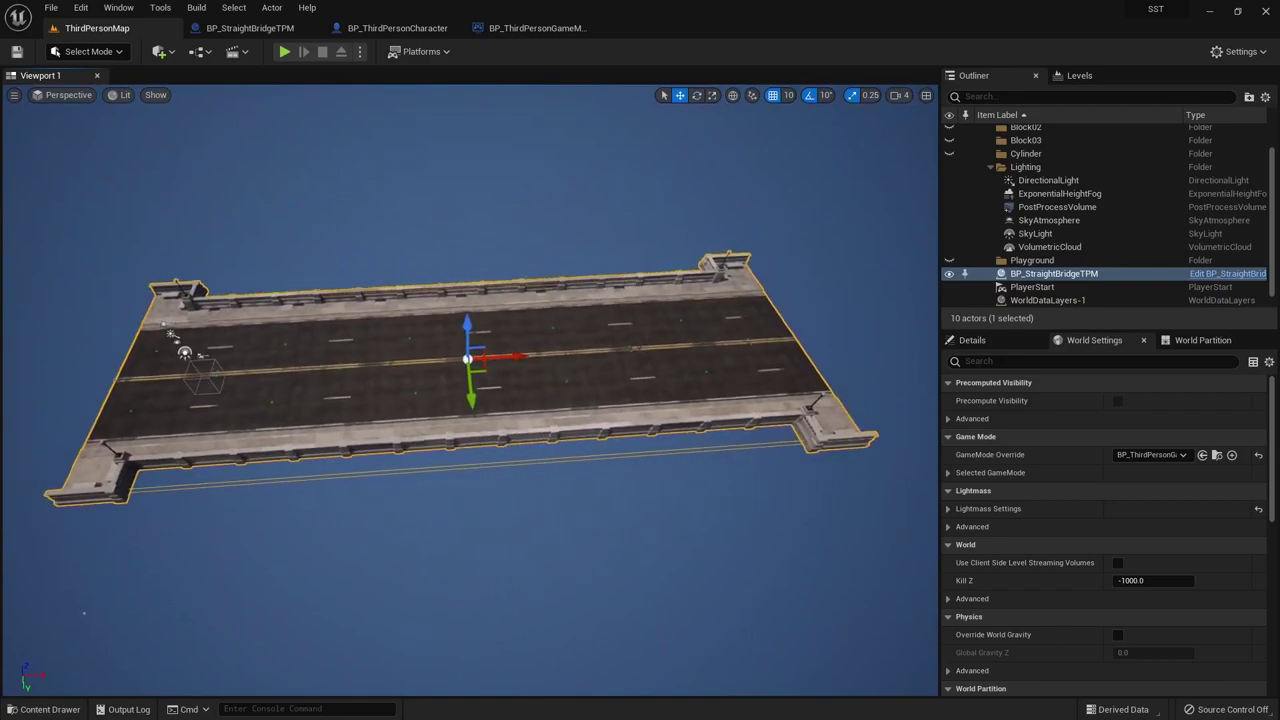
pyautogui.press('Delete')
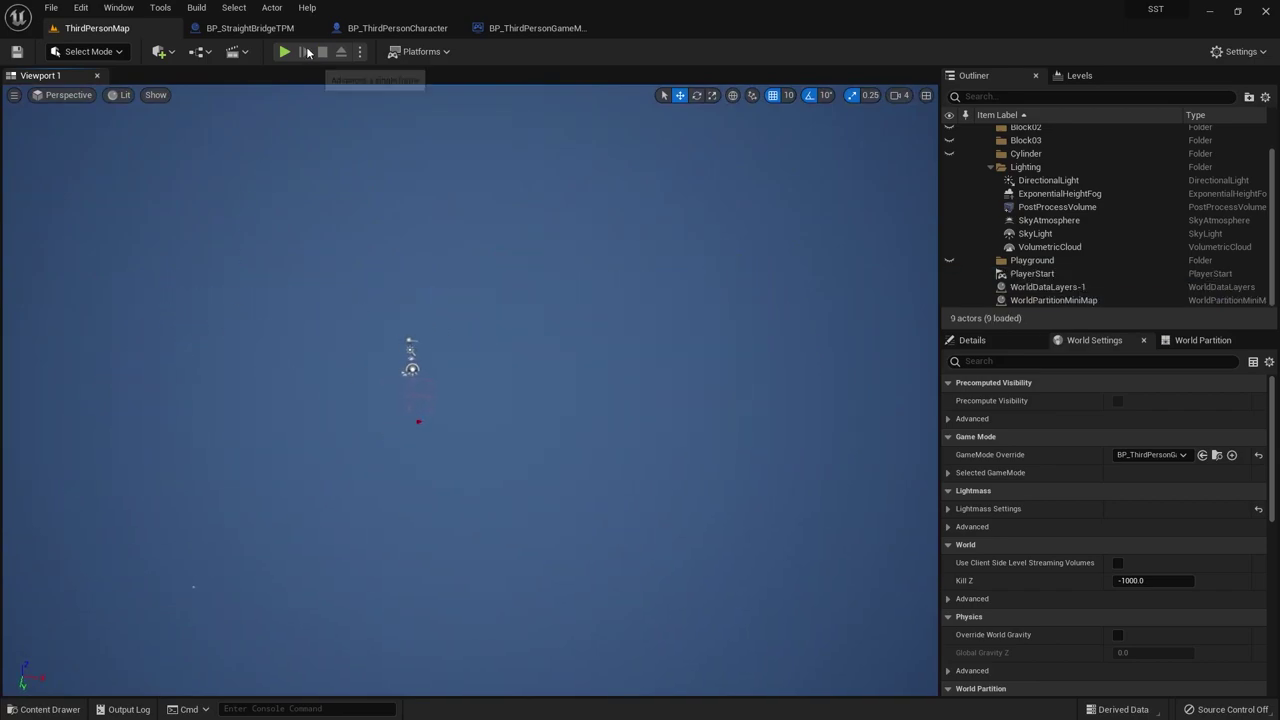
pyautogui.click(527, 27)
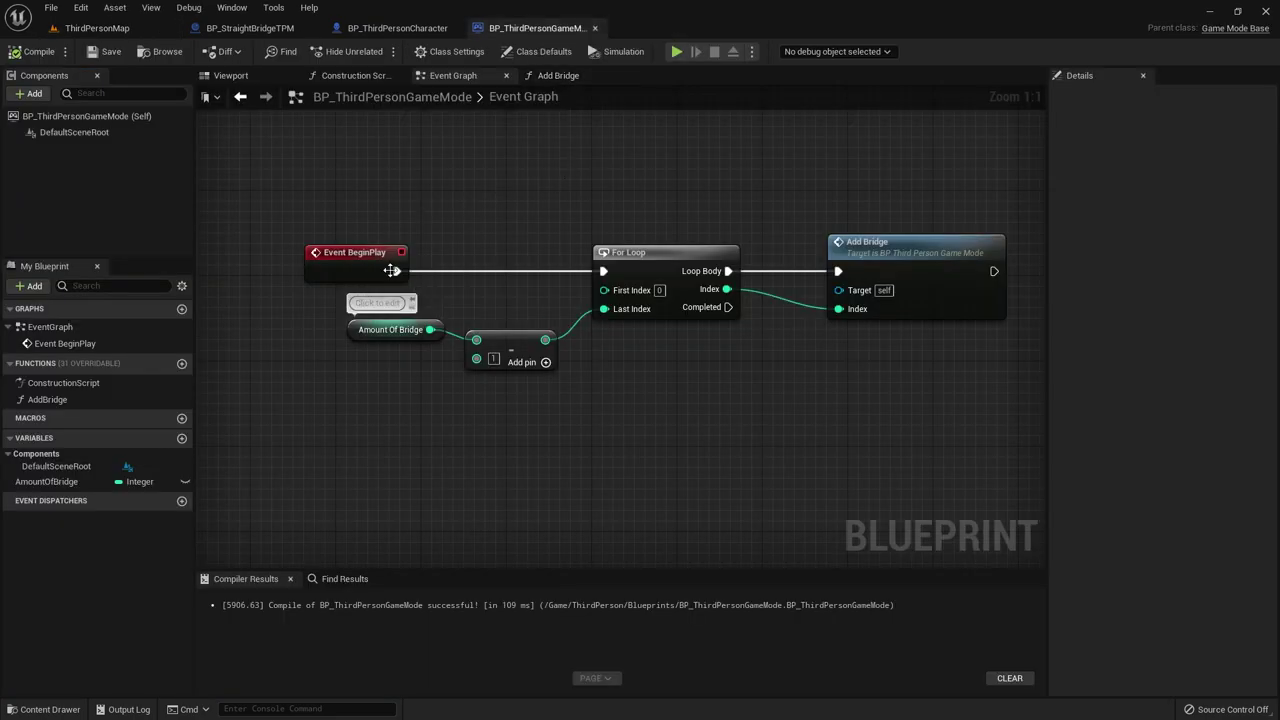
pyautogui.click(96, 32)
pyautogui.click(282, 51)
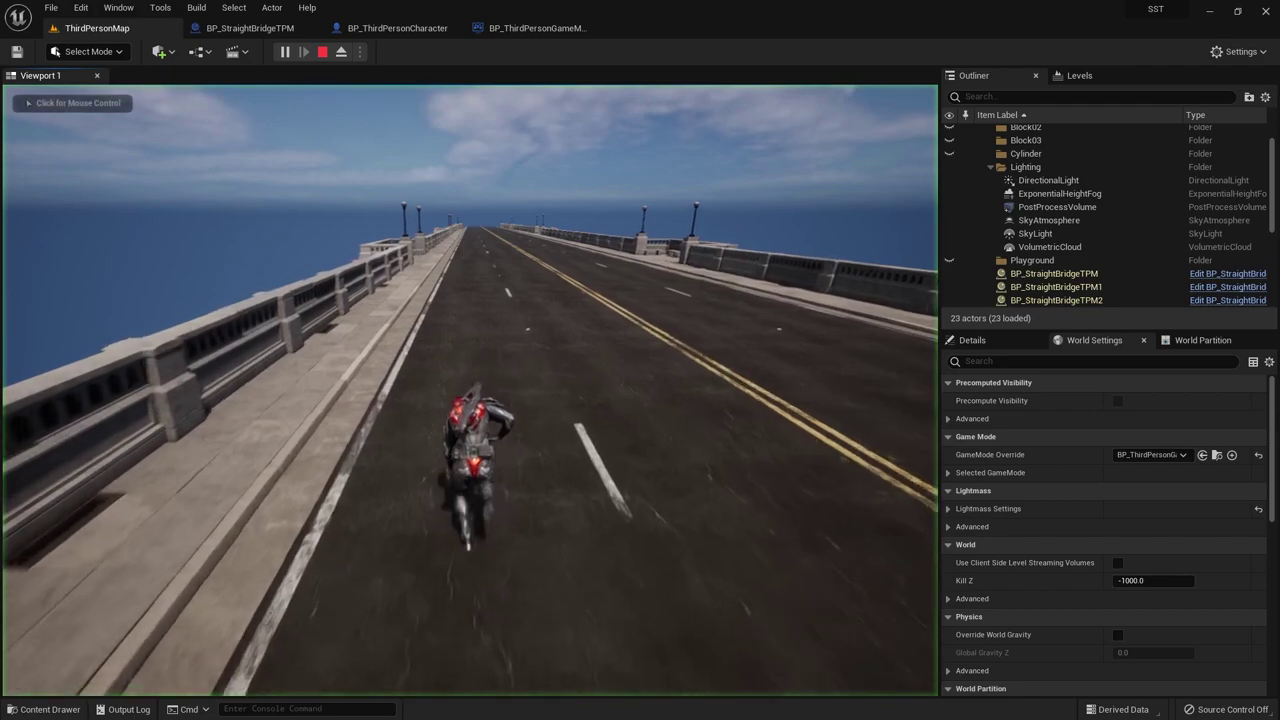
pyautogui.press('w')
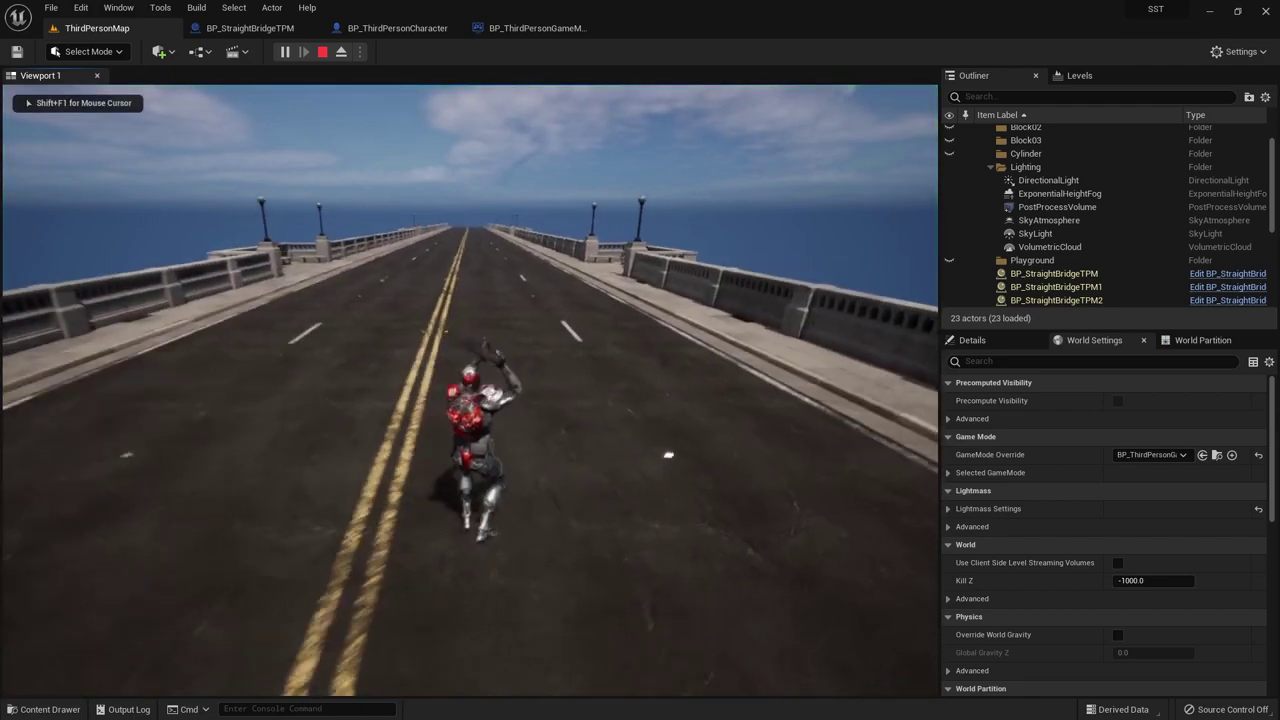
pyautogui.hotkey('shift', 'F1')
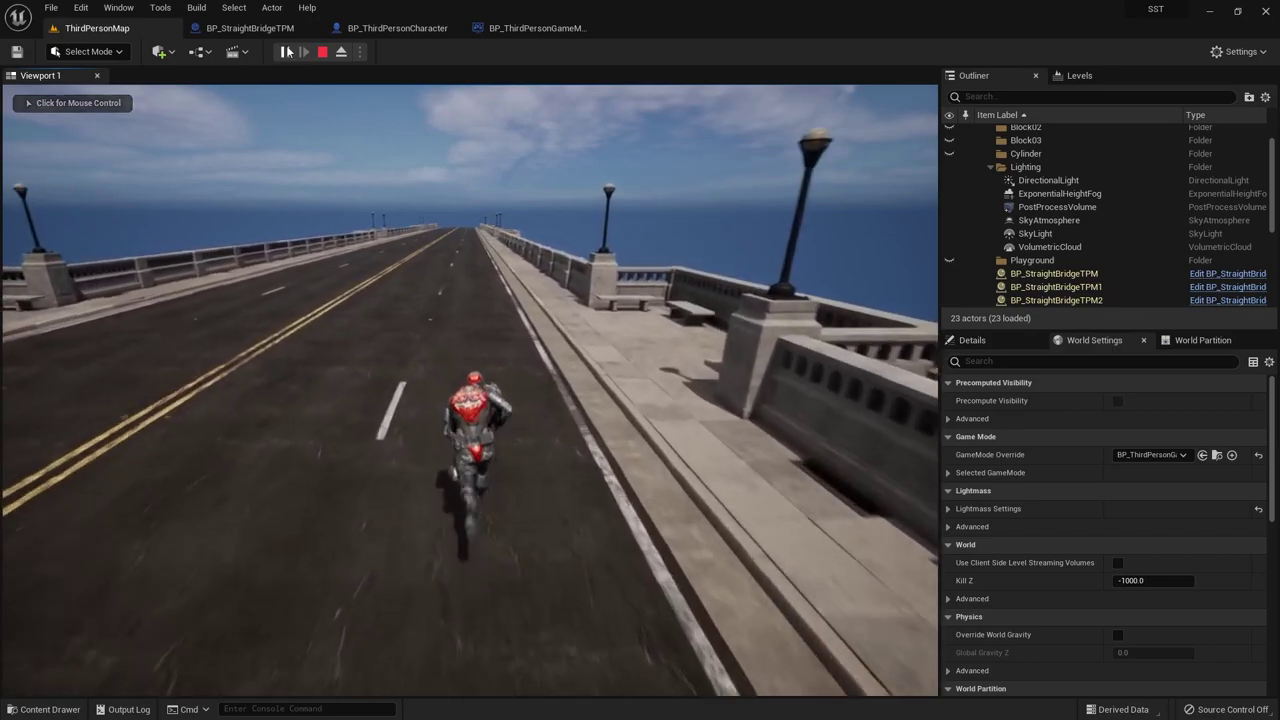
pyautogui.click(284, 51)
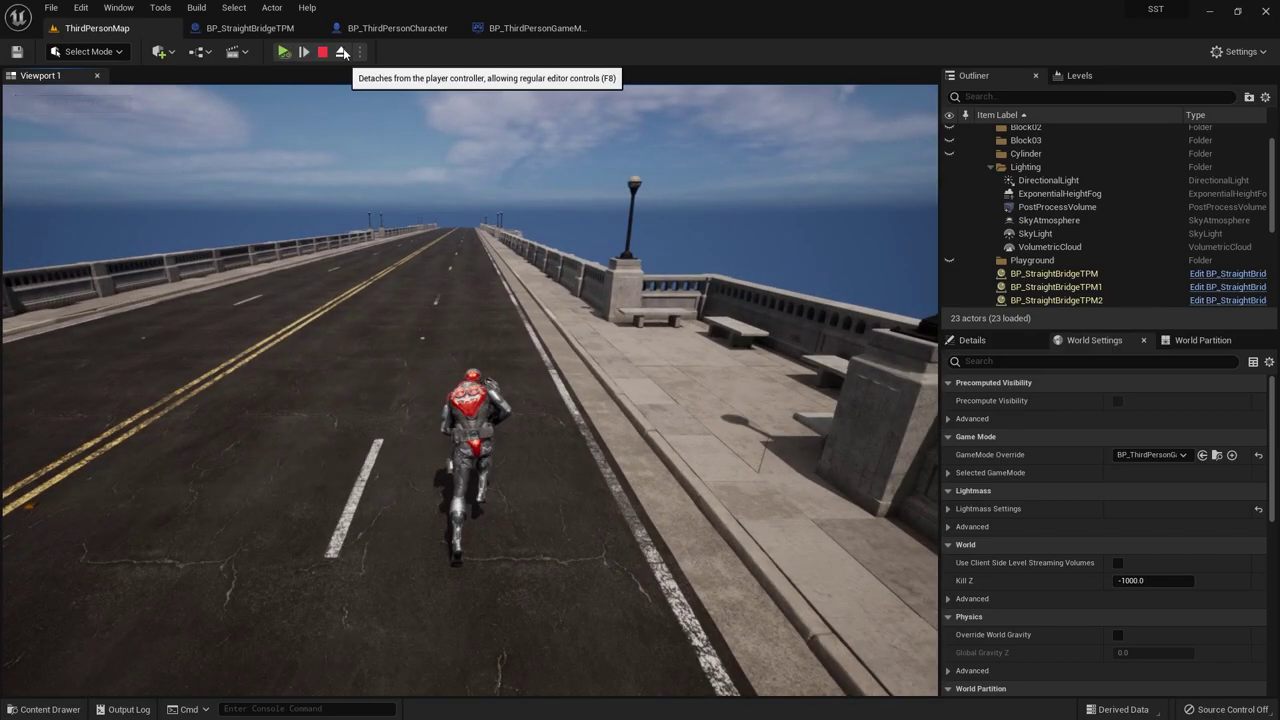
pyautogui.click(342, 52)
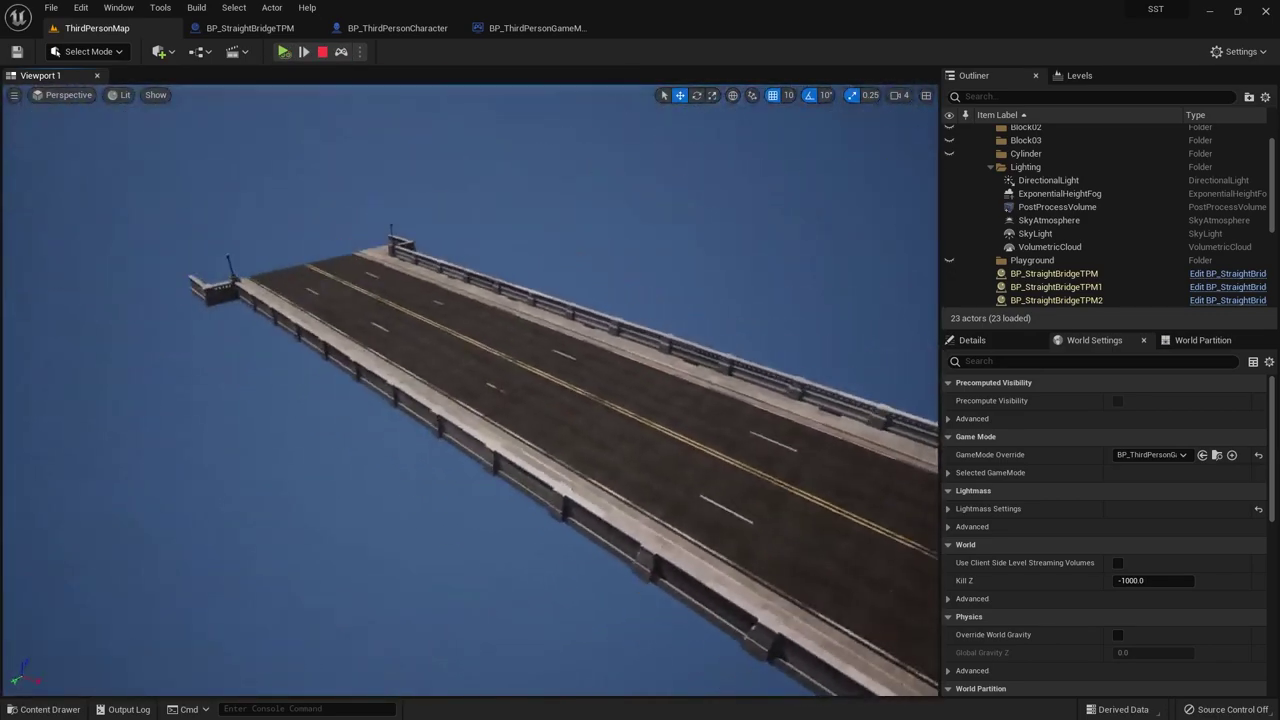
pyautogui.moveTo(413, 283); pyautogui.dragTo(413, 283, button='right')
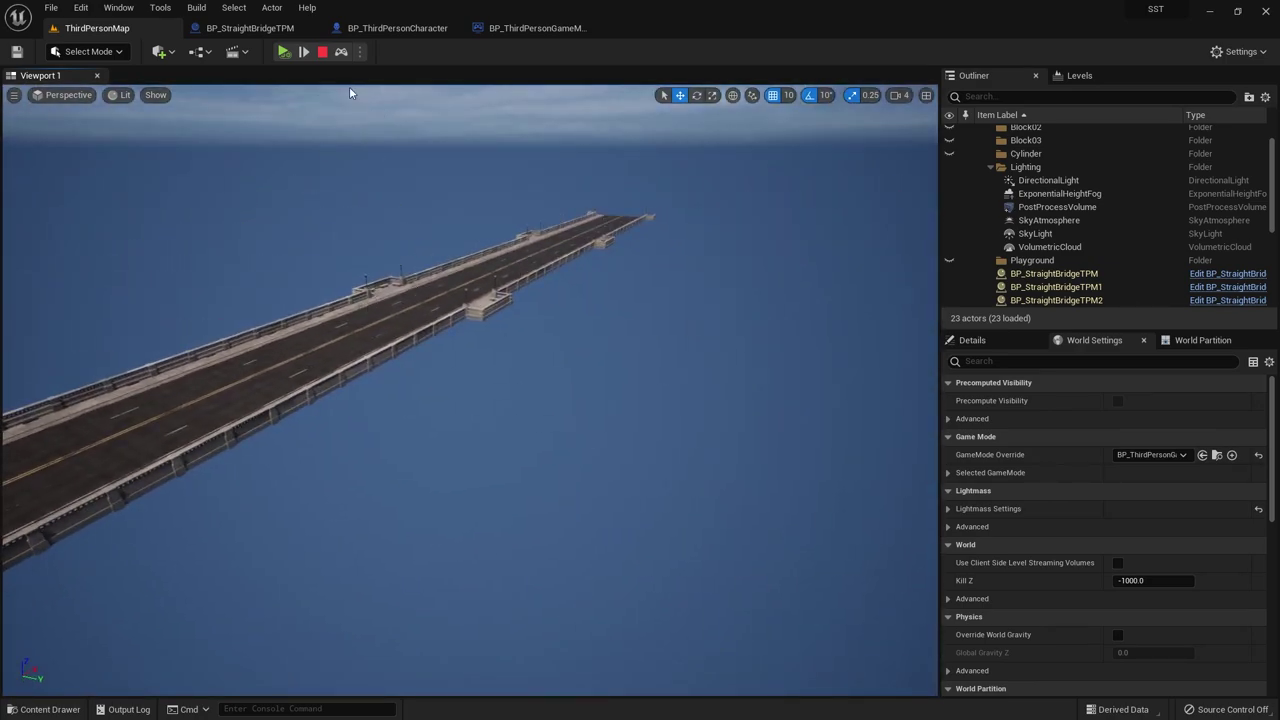
pyautogui.click(530, 28)
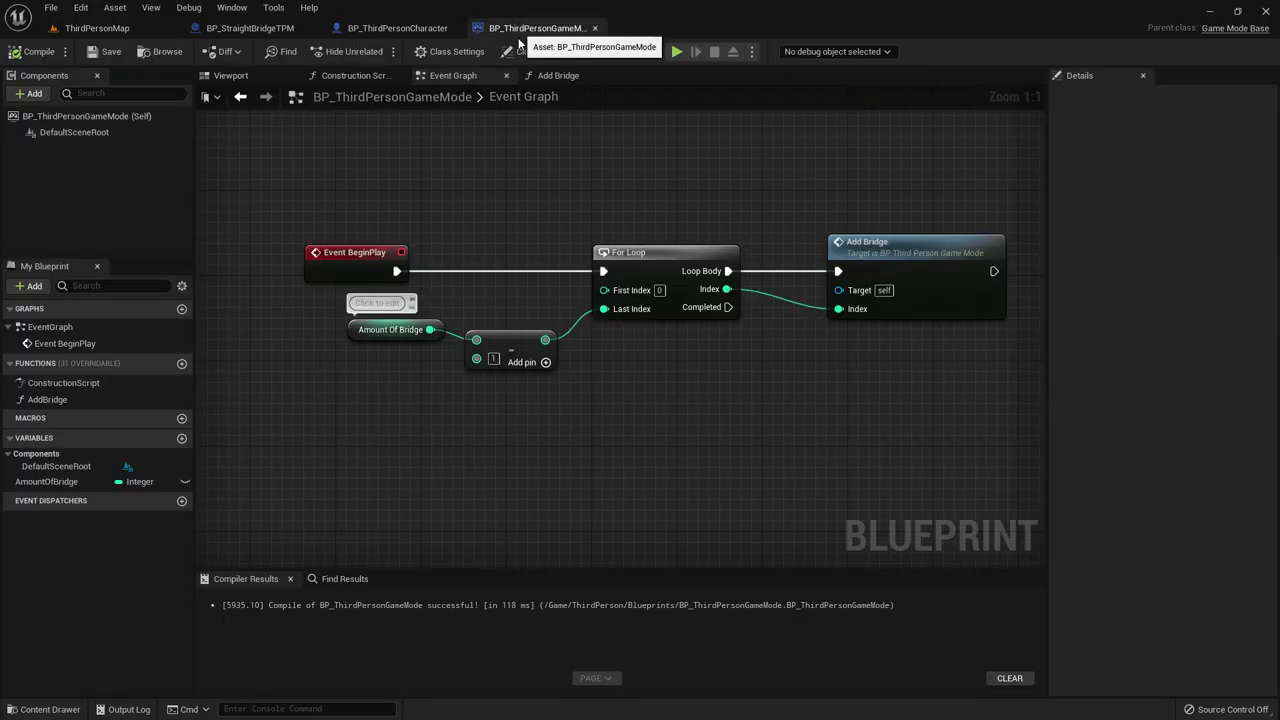
# - Set Amount Of Bridge to 10, compile, and playtest, ejecting to view the longer bridge
pyautogui.click(384, 337)
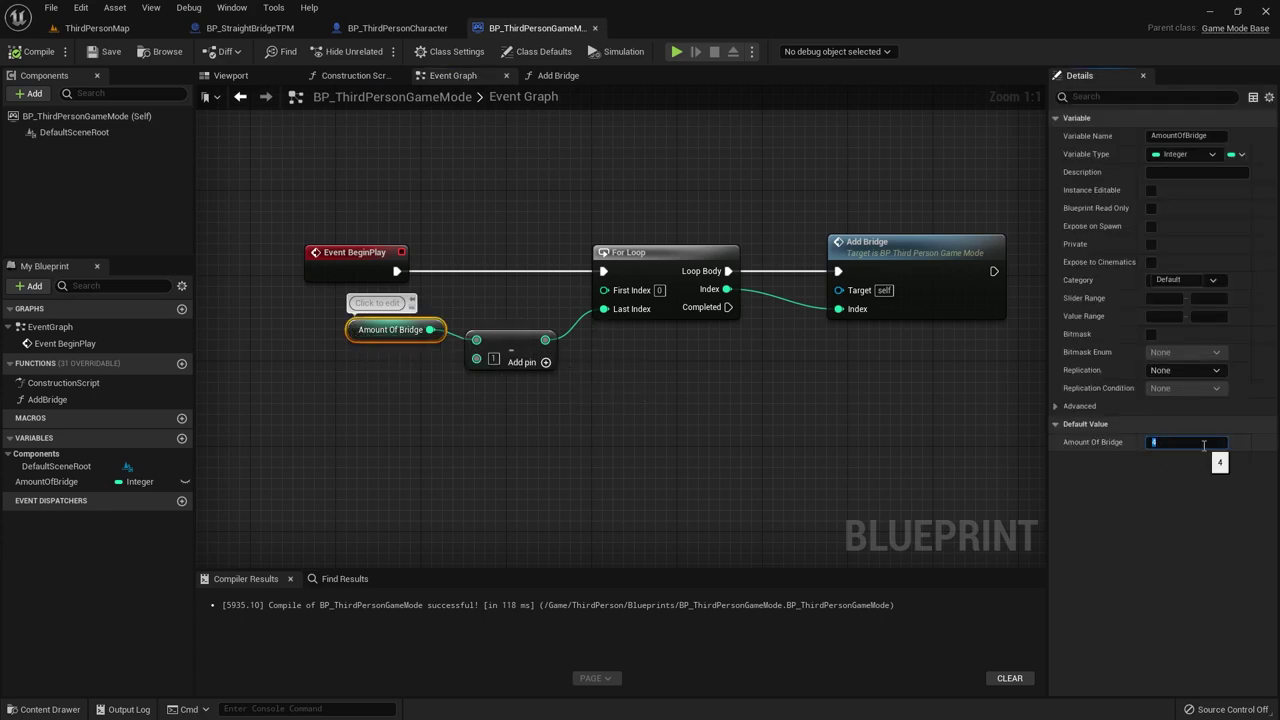
pyautogui.write('10')
pyautogui.click(39, 51)
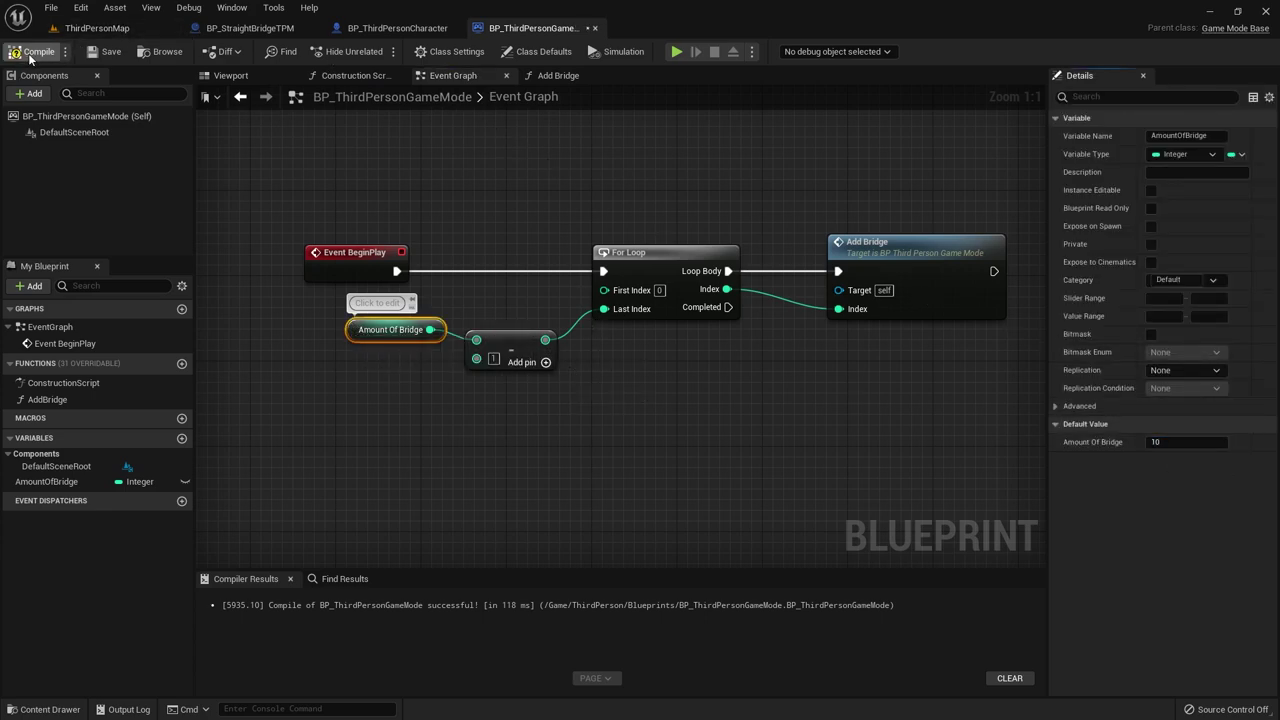
pyautogui.click(90, 28)
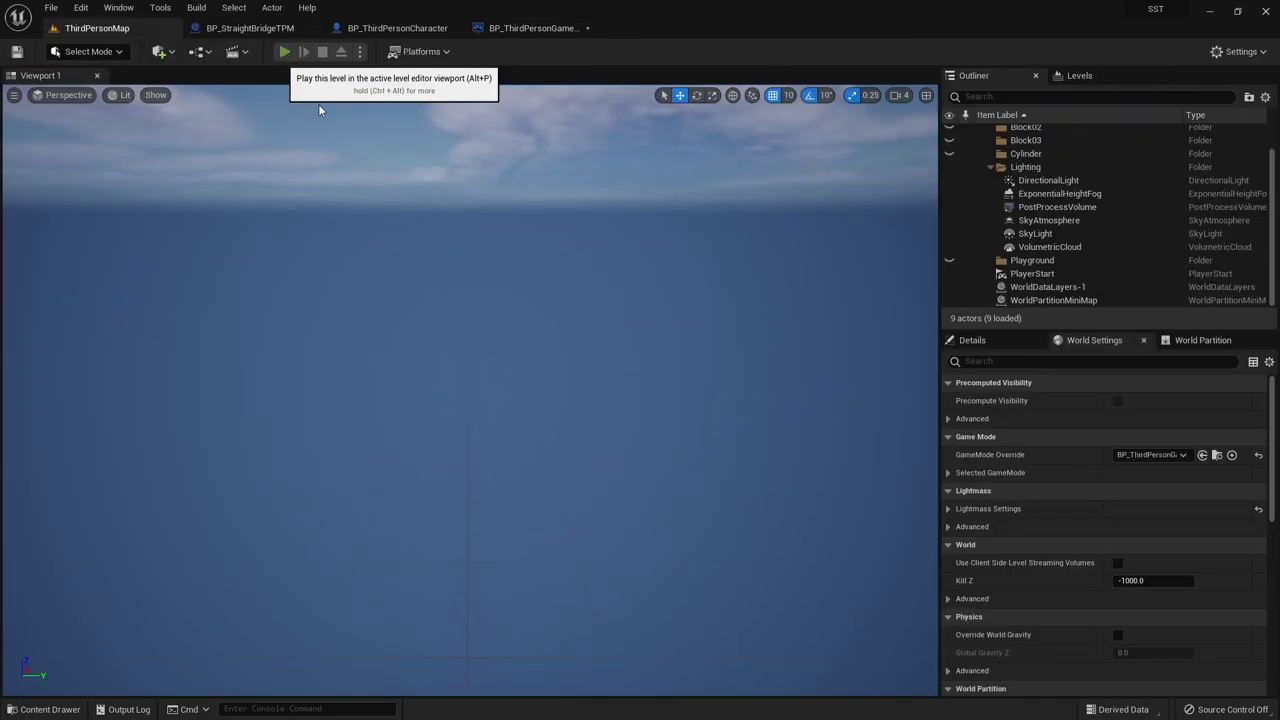
pyautogui.click(284, 51)
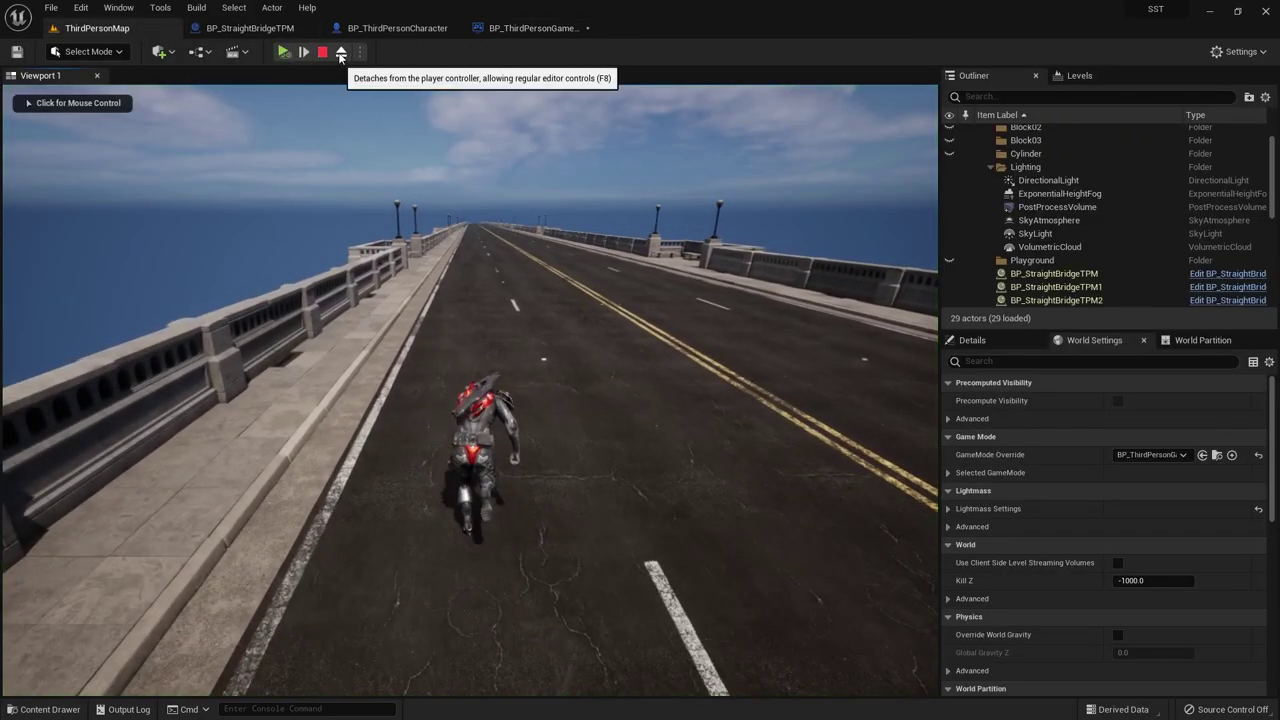
pyautogui.click(341, 55)
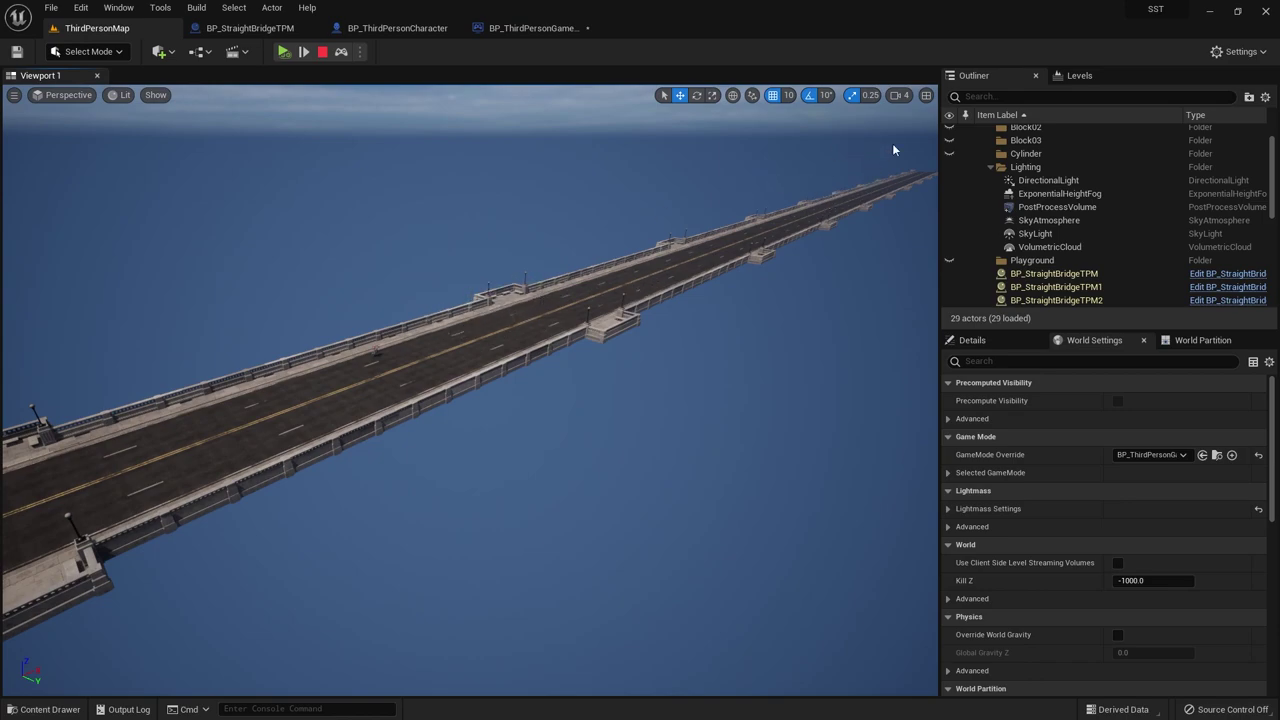
pyautogui.click(320, 52)
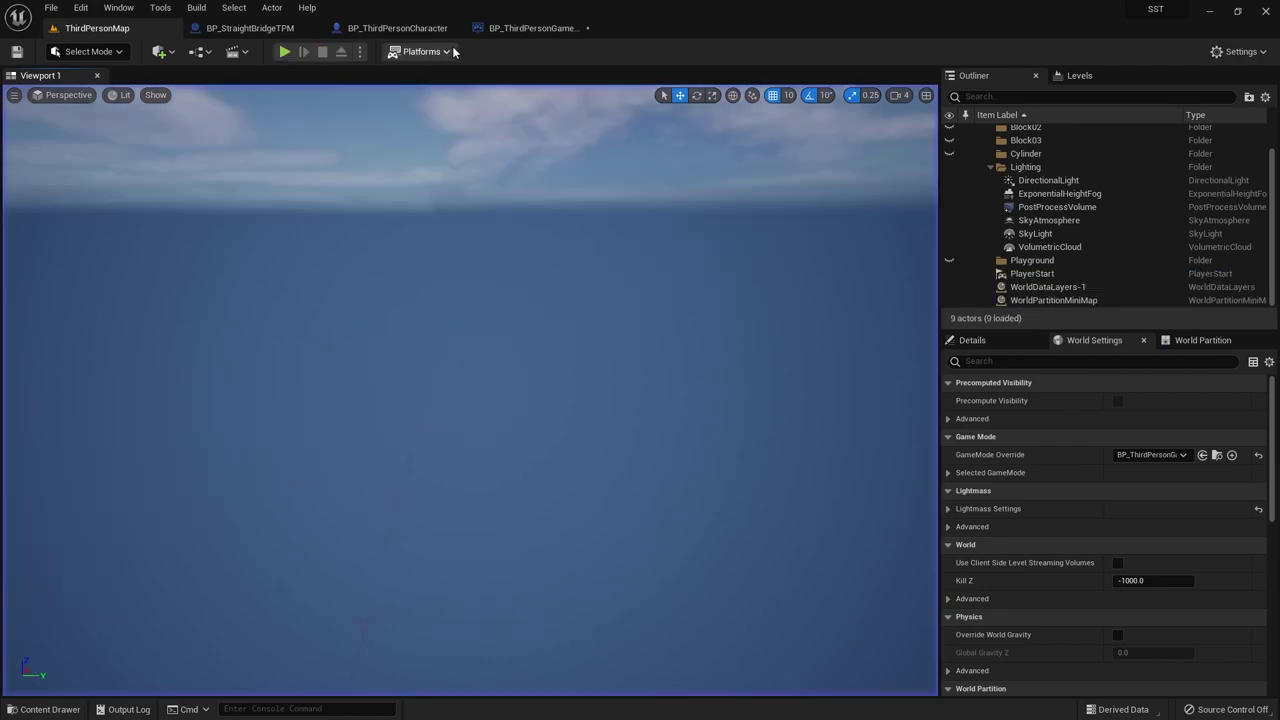
pyautogui.click(533, 28)
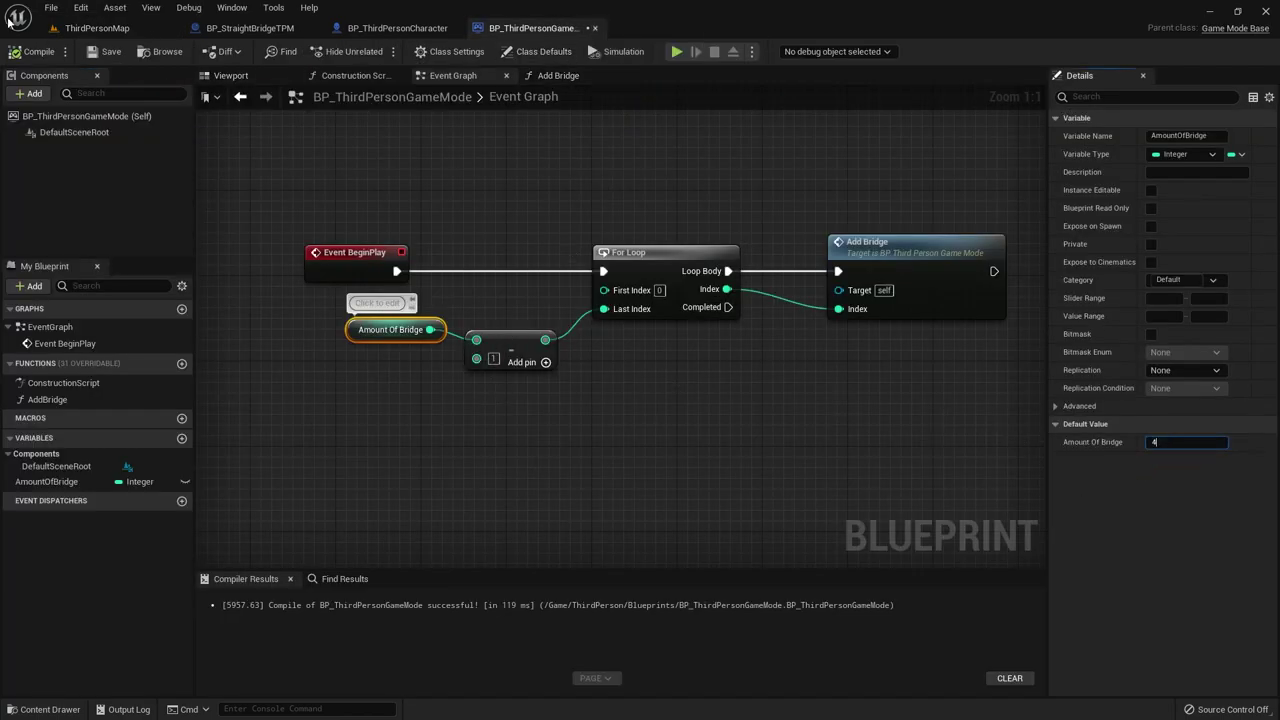
# - Compile with Amount Of Bridge at 4 and run a quick playtest of the level
pyautogui.click(32, 51)
pyautogui.click(97, 28)
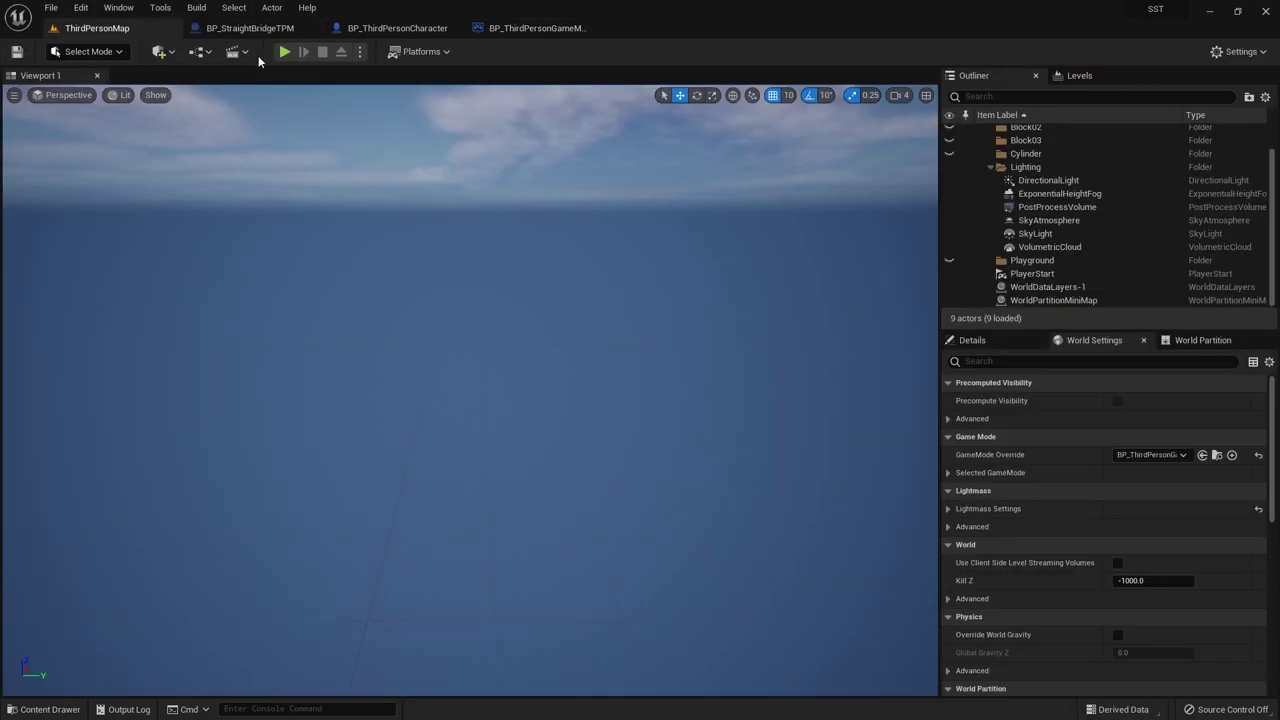
pyautogui.click(280, 52)
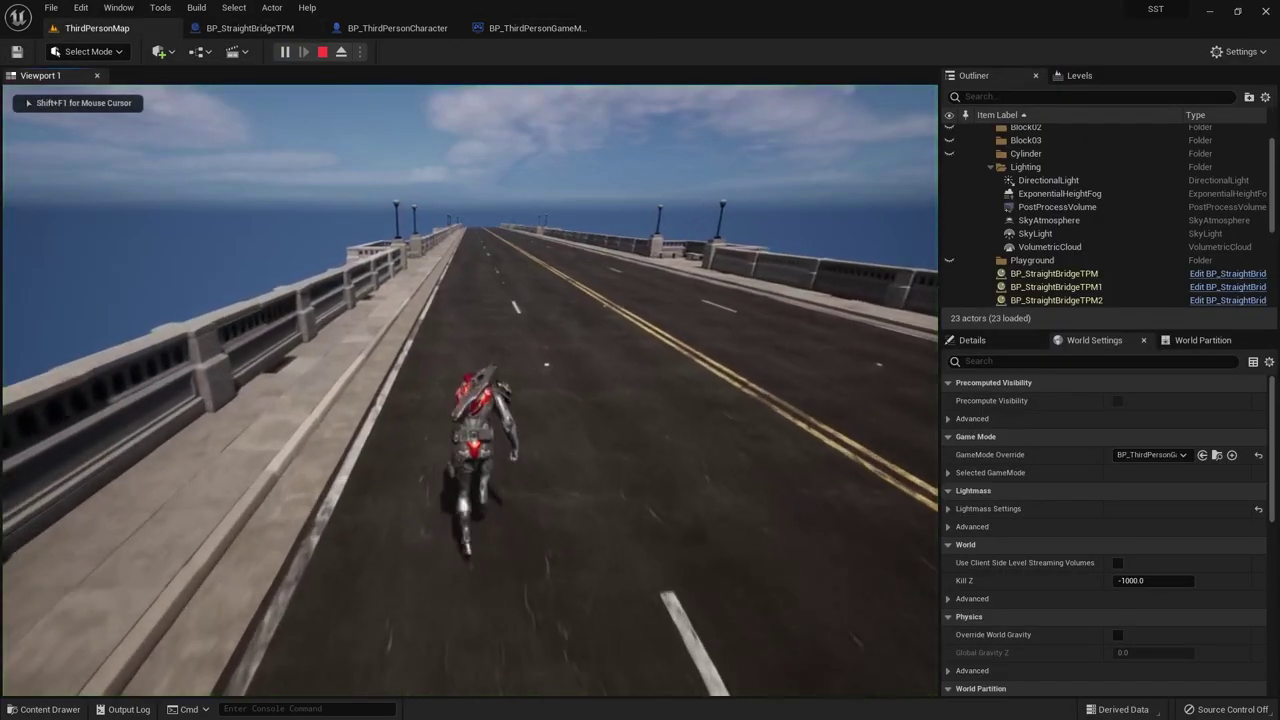
pyautogui.press('Escape')
# - Select the PlayerStart and drag it to a new position in the map
pyautogui.moveTo(565, 404); pyautogui.dragTo(565, 404, button='right')
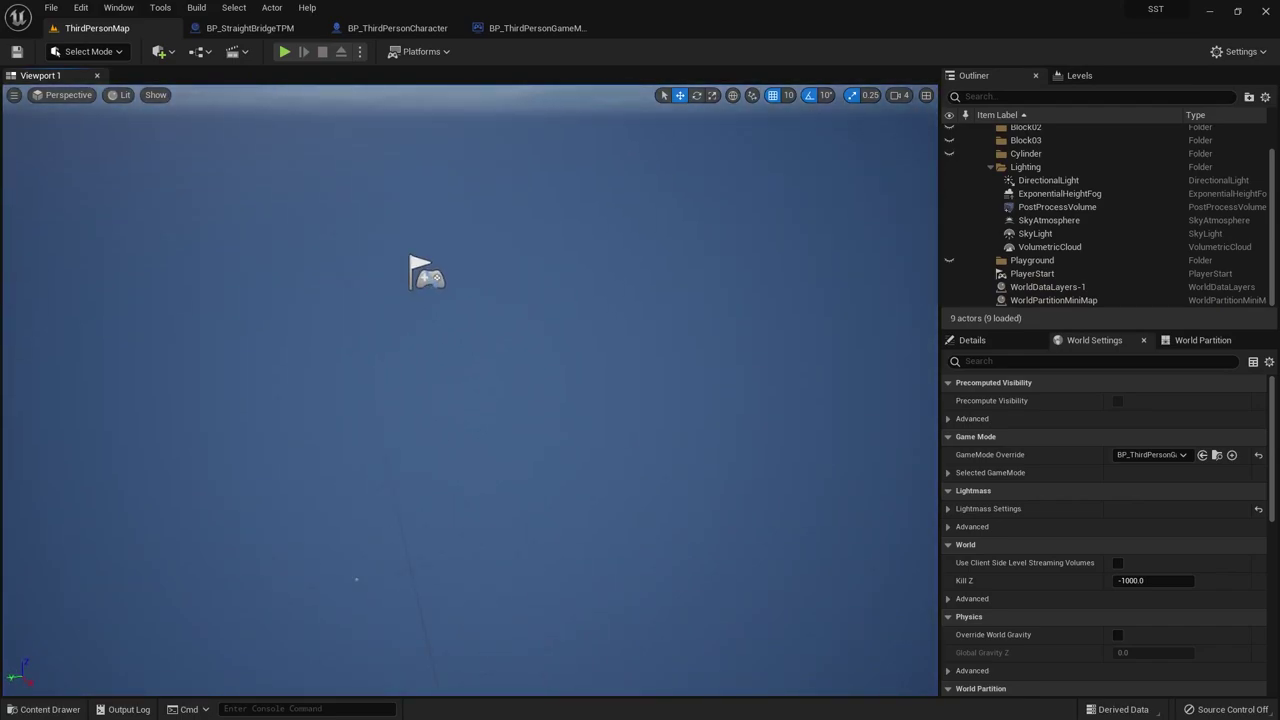
pyautogui.click(436, 332)
pyautogui.moveTo(436, 332)
pyautogui.mouseDown()
pyautogui.moveTo(526, 357)
pyautogui.moveTo(897, 355)
pyautogui.mouseUp()
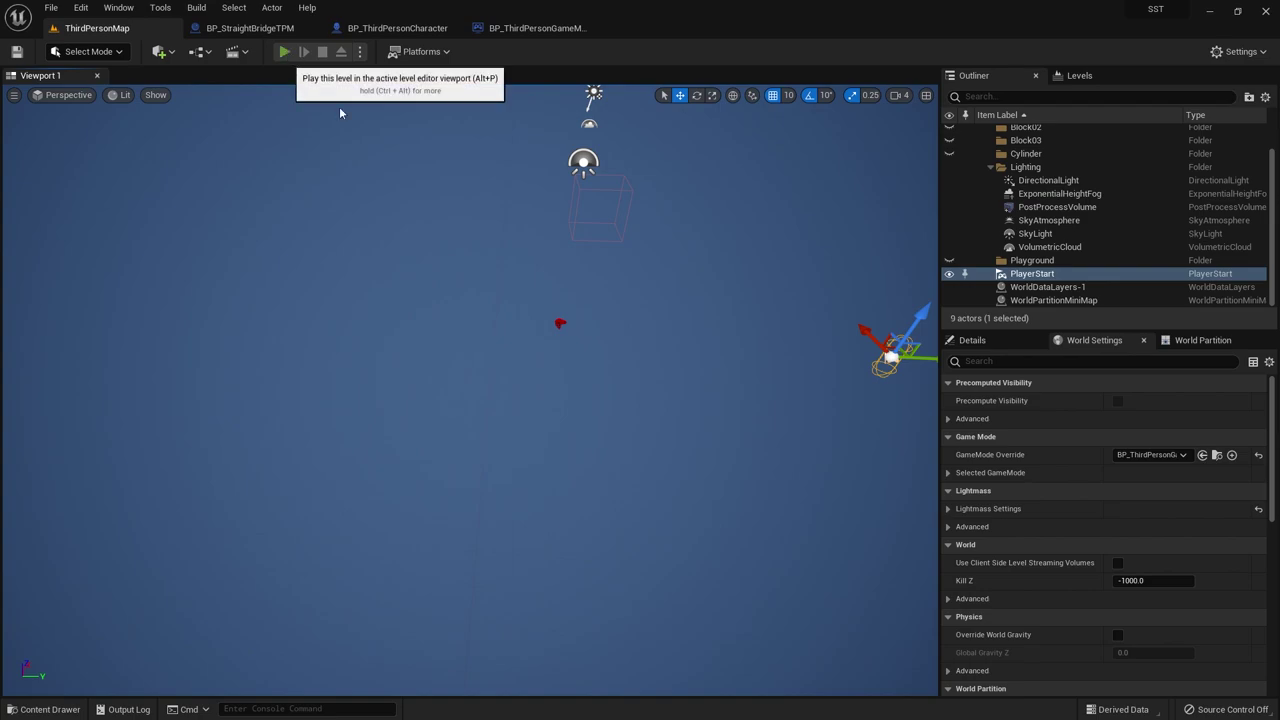
# - Test-play the level, then slide the PlayerStart left along its X axis
pyautogui.click(284, 51)
pyautogui.moveTo(452, 222); pyautogui.dragTo(460, 244, button='right')
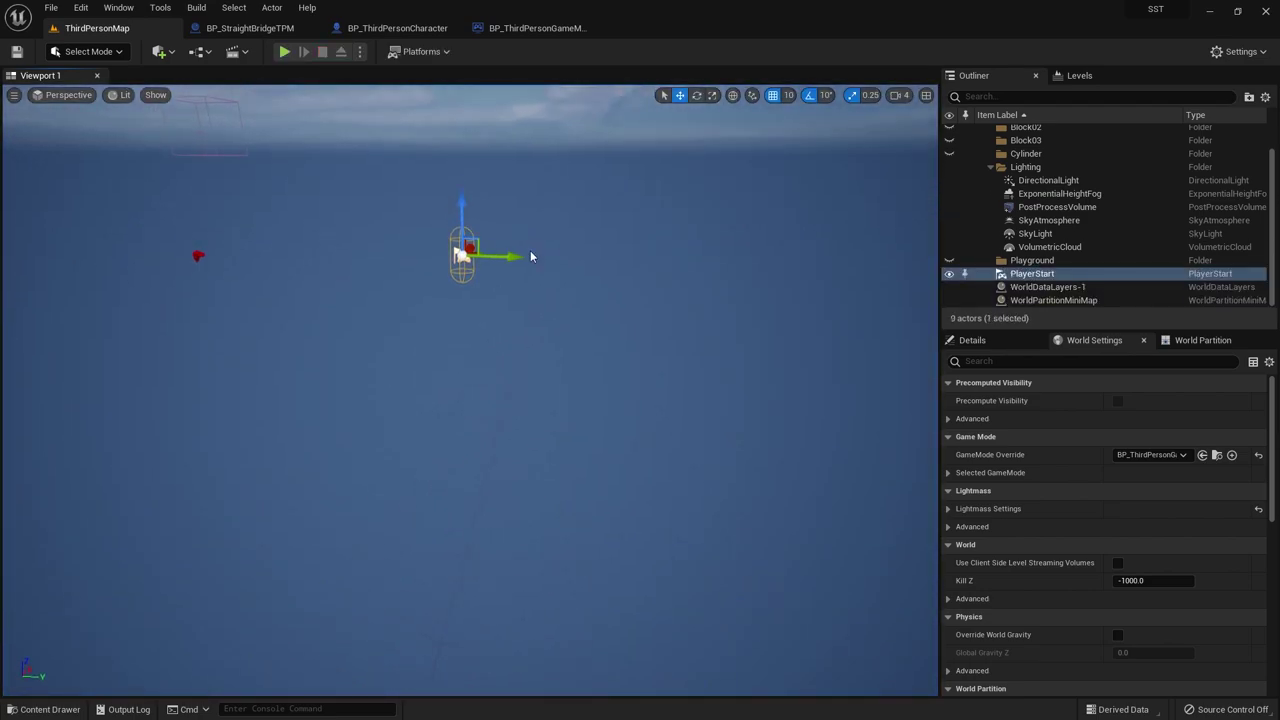
pyautogui.moveTo(509, 257); pyautogui.dragTo(226, 254)
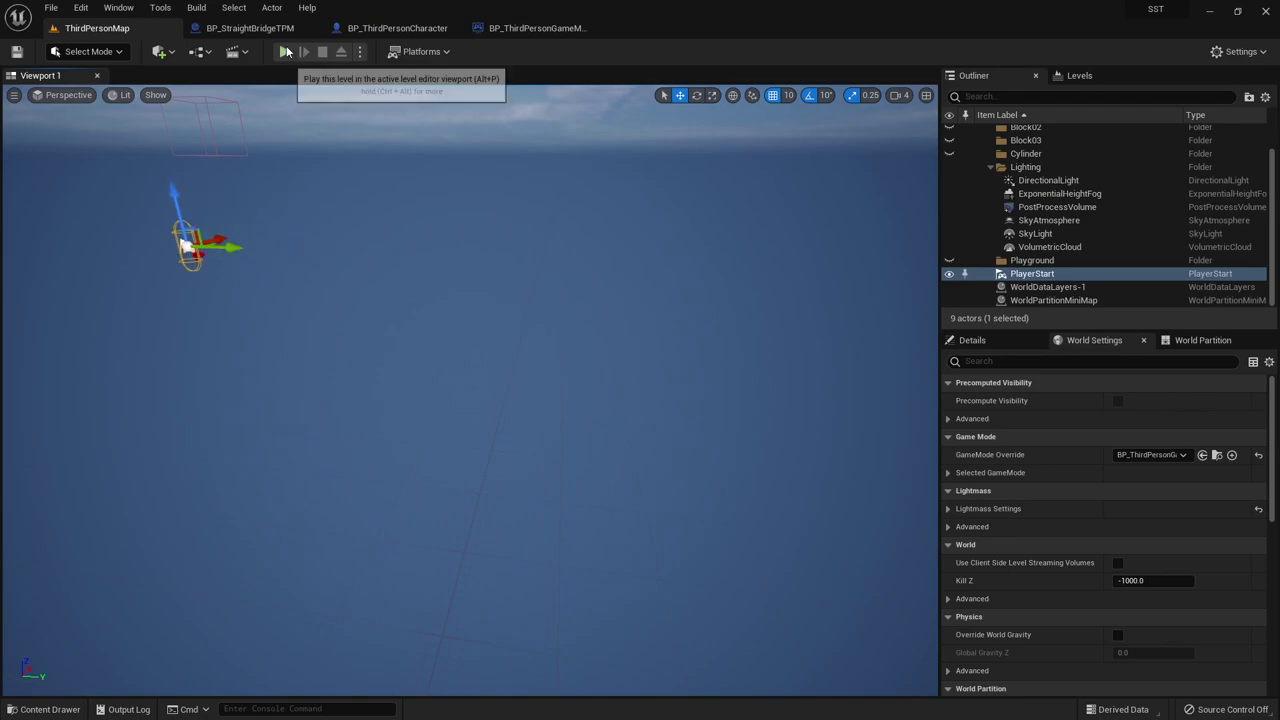
# - Play again from the moved PlayerStart and run the character along the bridge, jumping once
pyautogui.click(284, 51)
pyautogui.press('w')
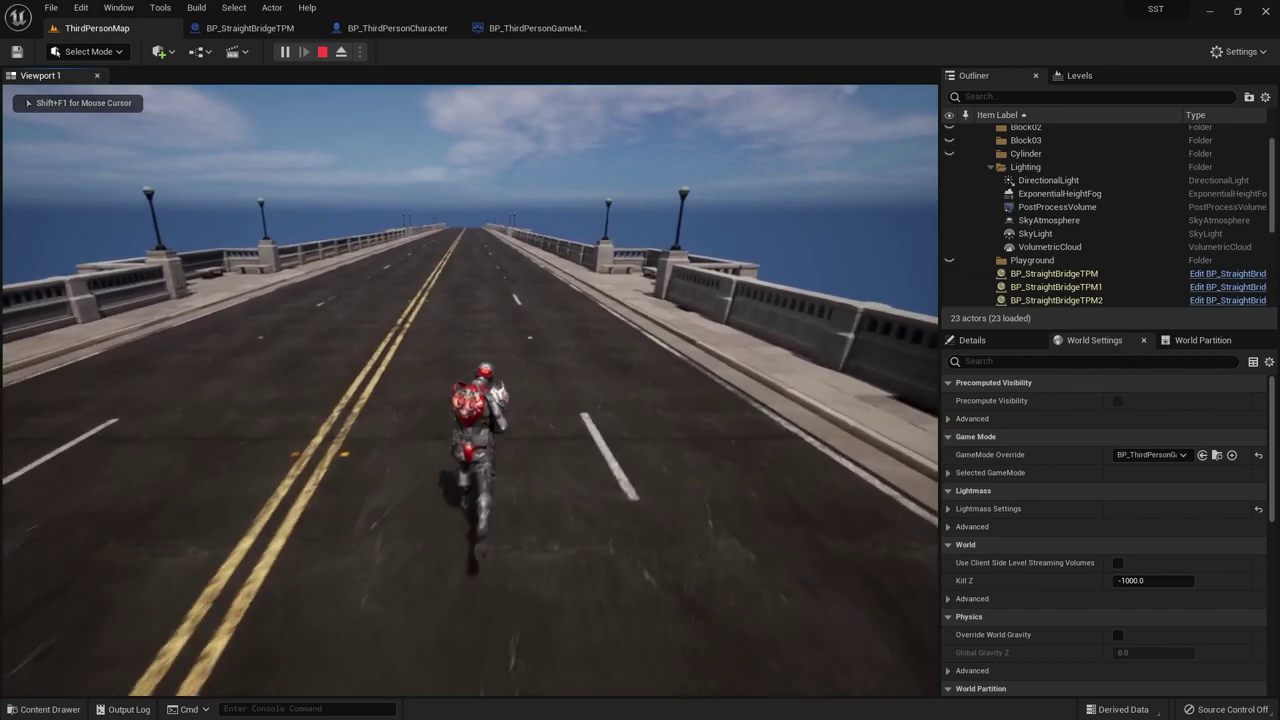
pyautogui.press('space')
pyautogui.press('w')
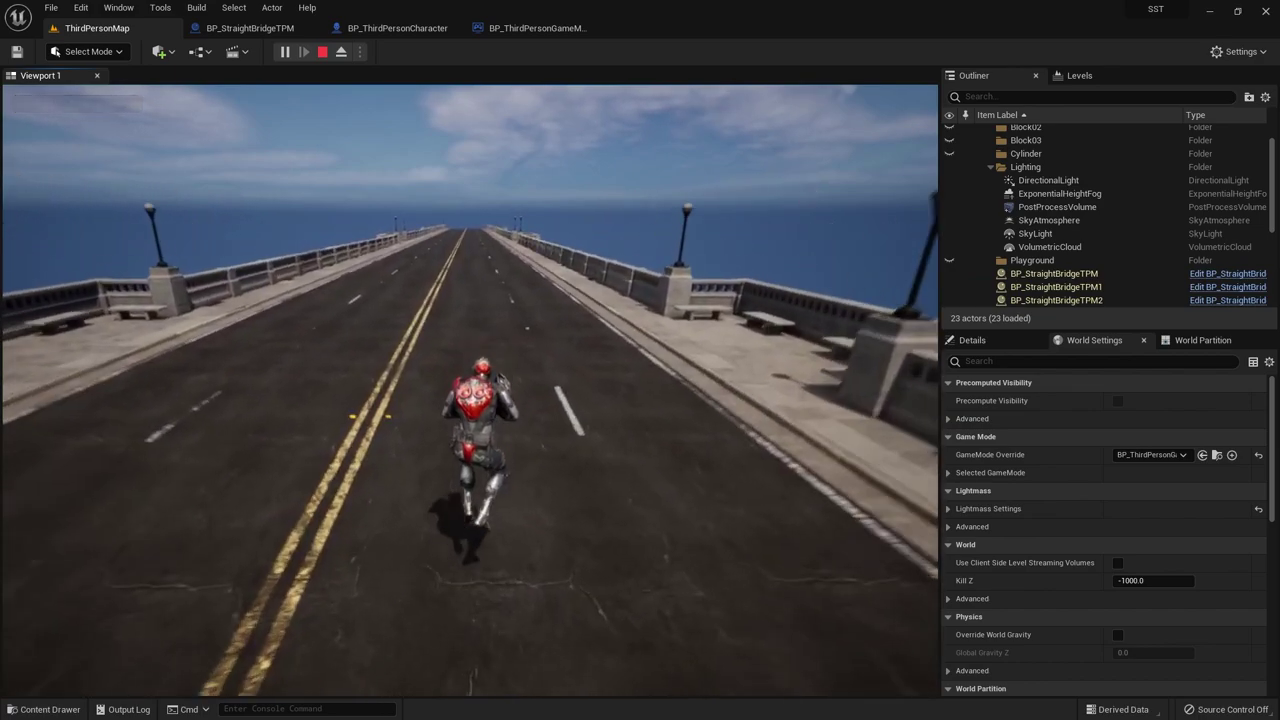
pyautogui.press('w')
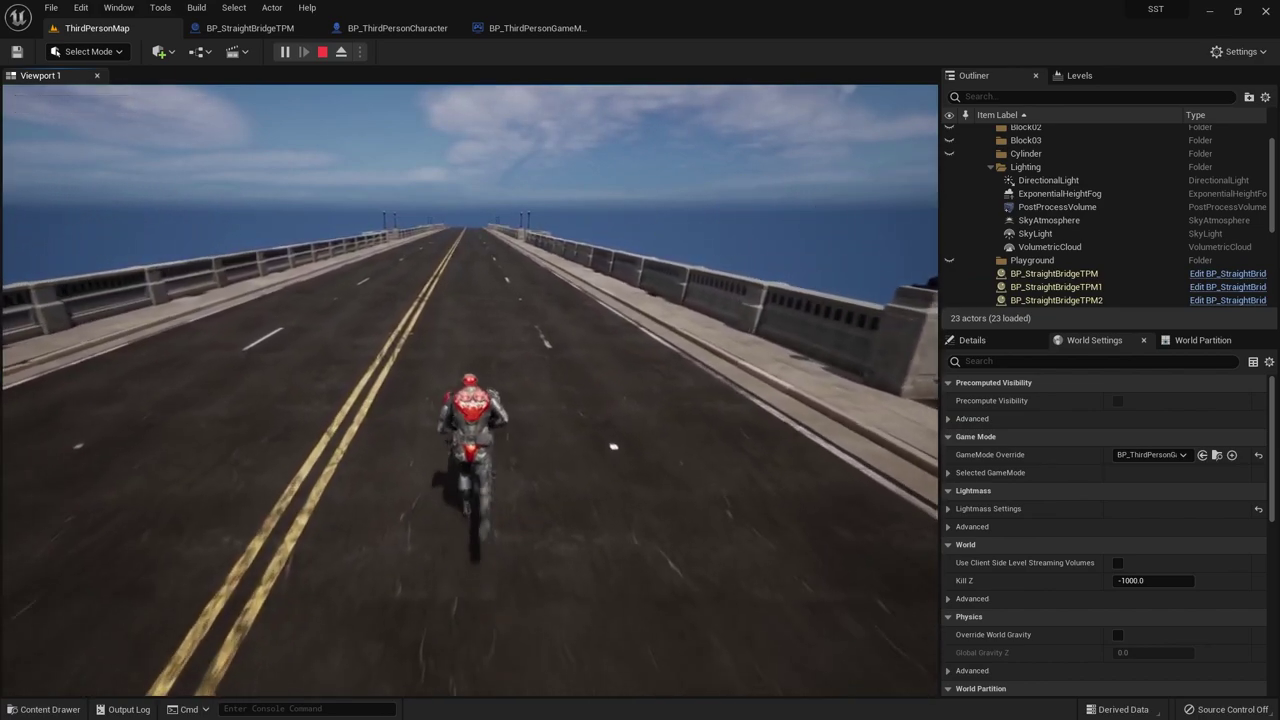
pyautogui.press('w')
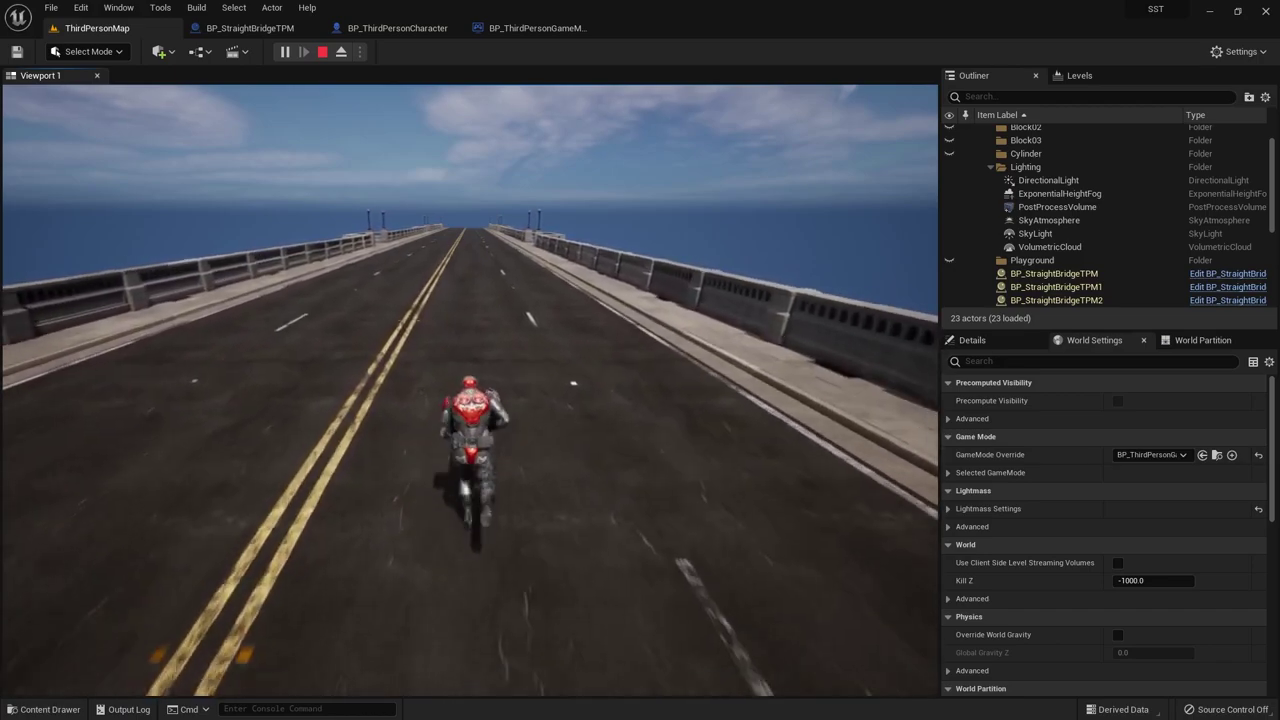
pyautogui.press('w')
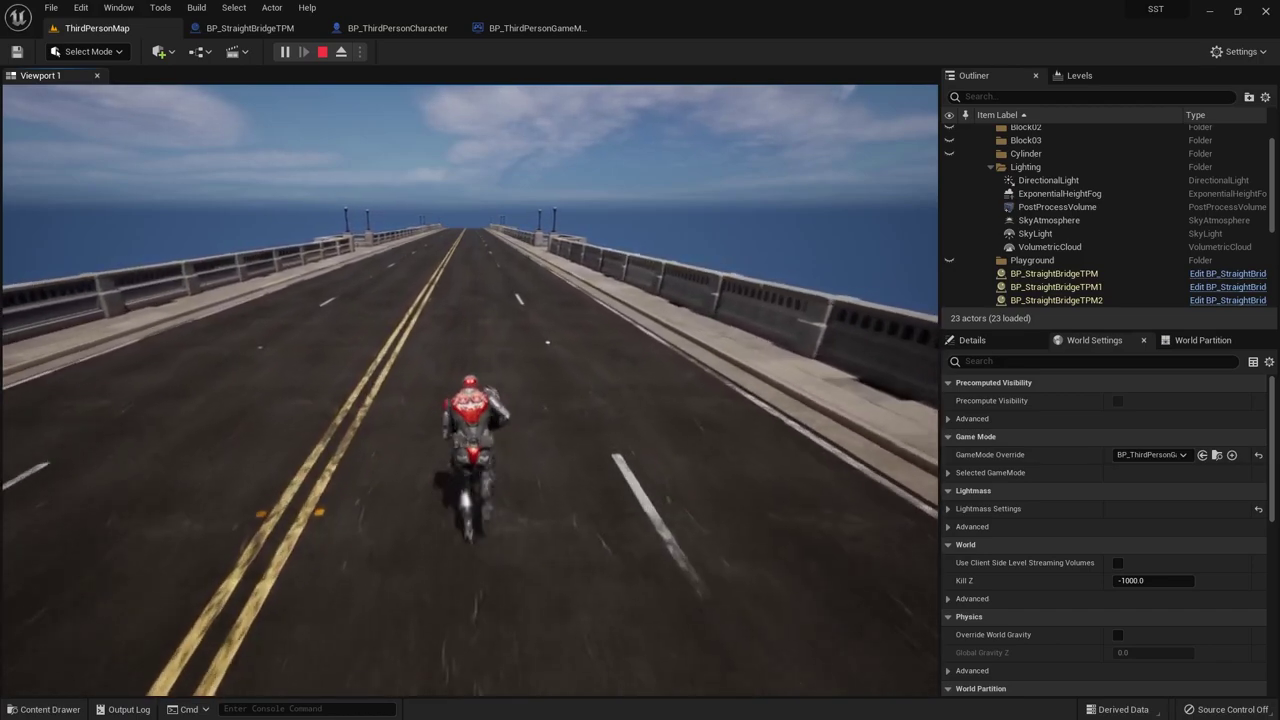